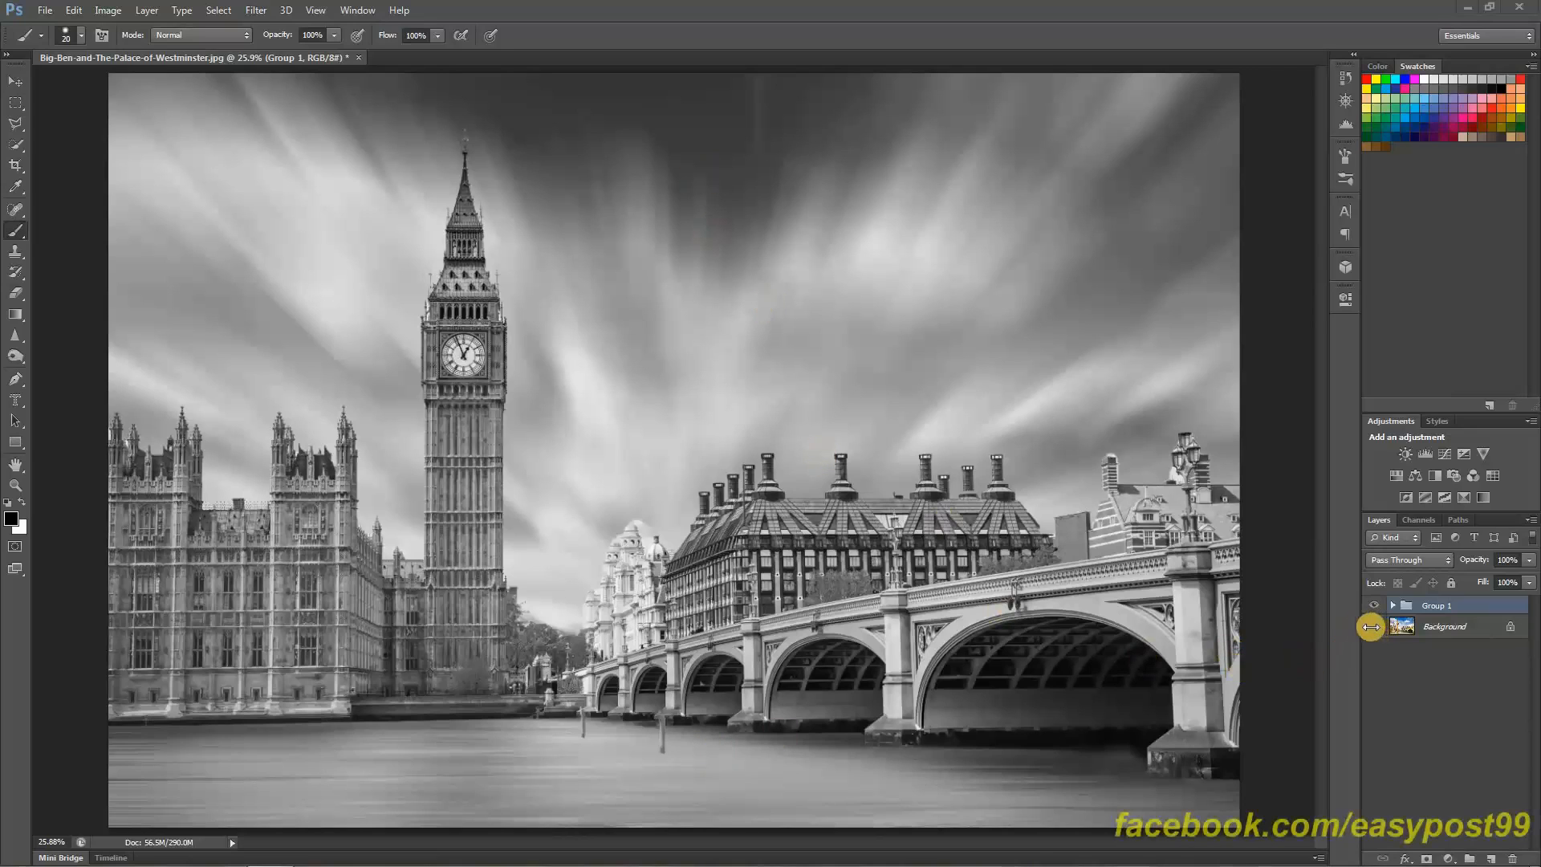
Compare and discard the finished Group 1, then duplicate the photo into two new layers
{"action": "left_click", "coordinate": [1375, 605]}
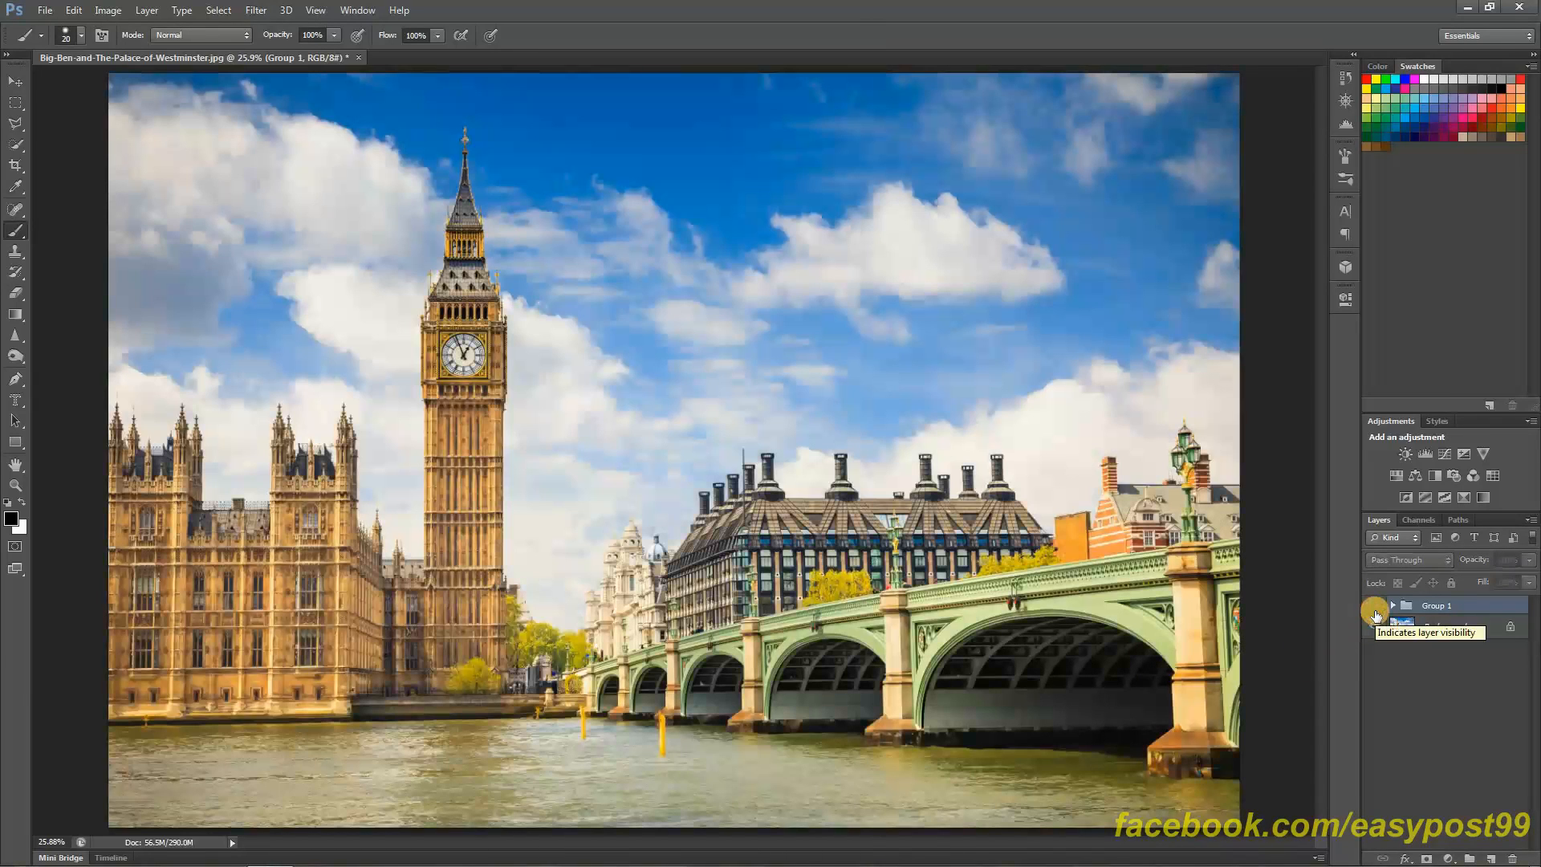
{"action": "left_click", "coordinate": [1375, 606]}
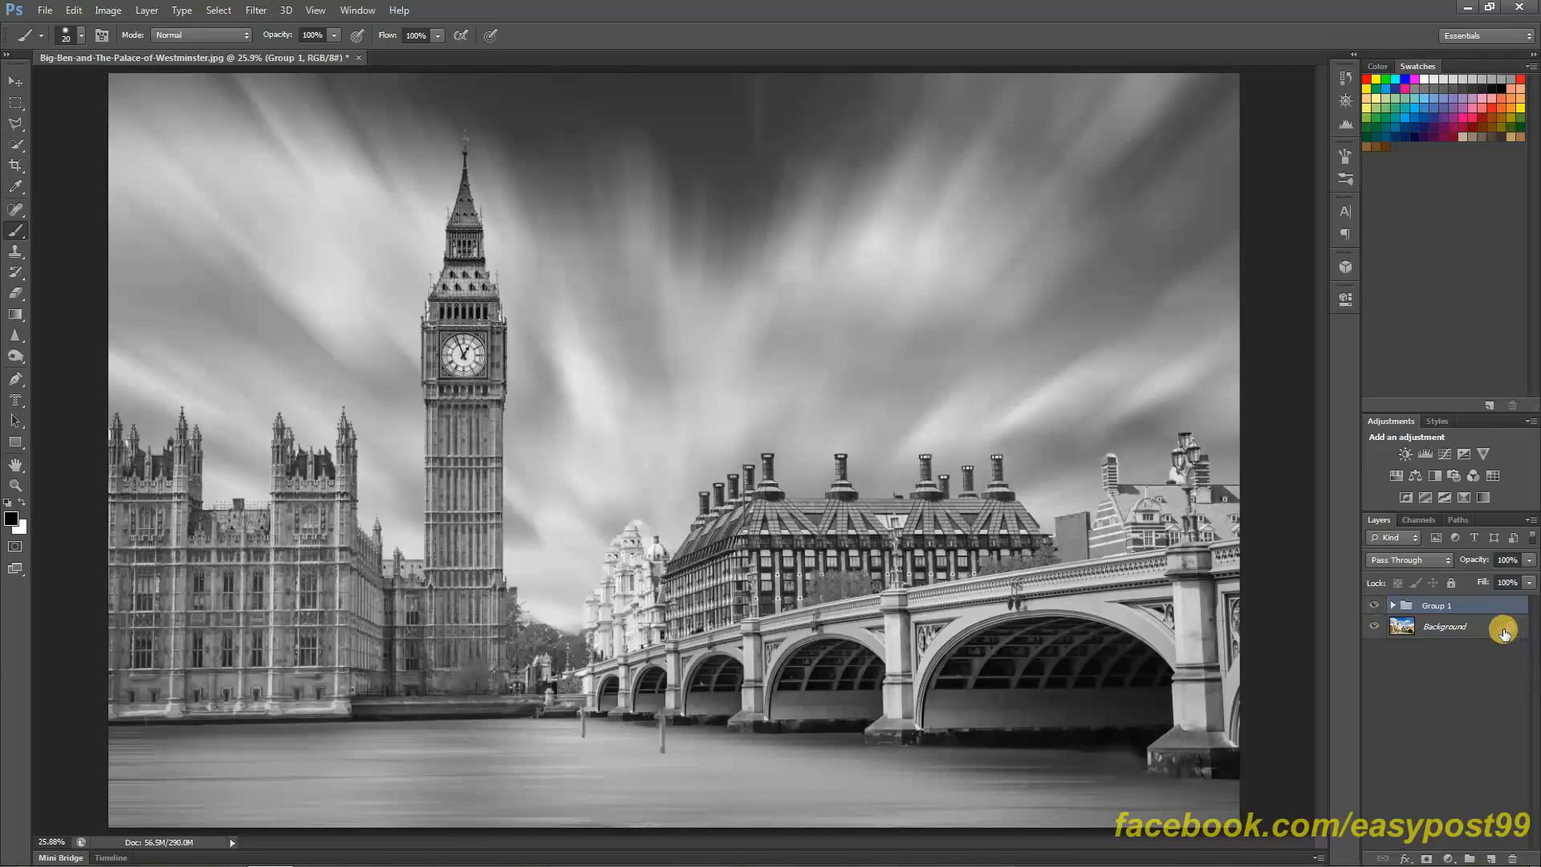
{"action": "left_click_drag", "start_coordinate": [1469, 605], "coordinate": [1514, 857]}
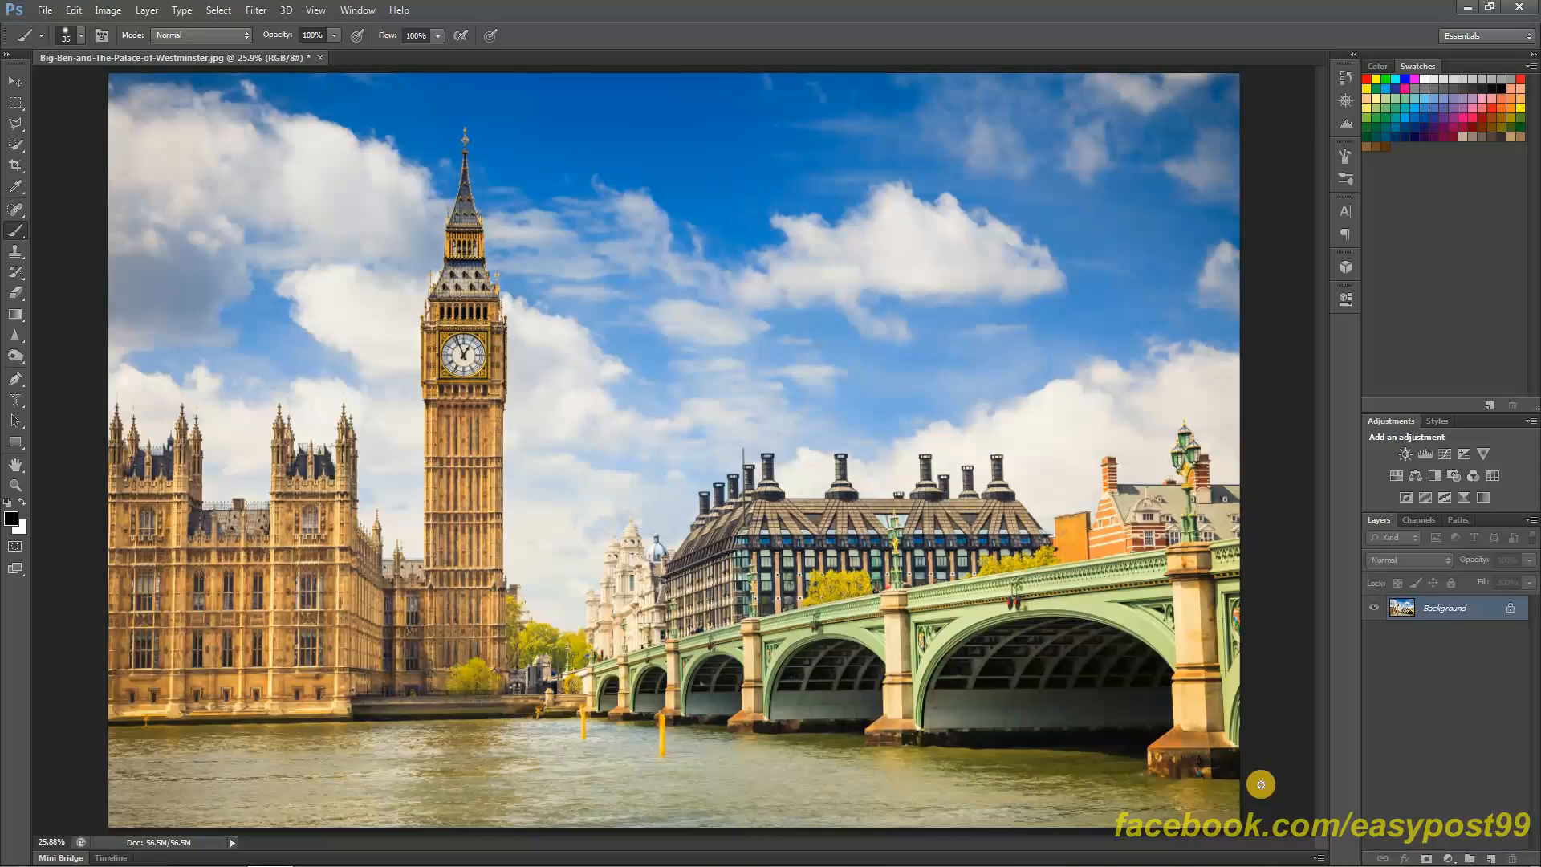
{"action": "key", "text": "ctrl+j"}
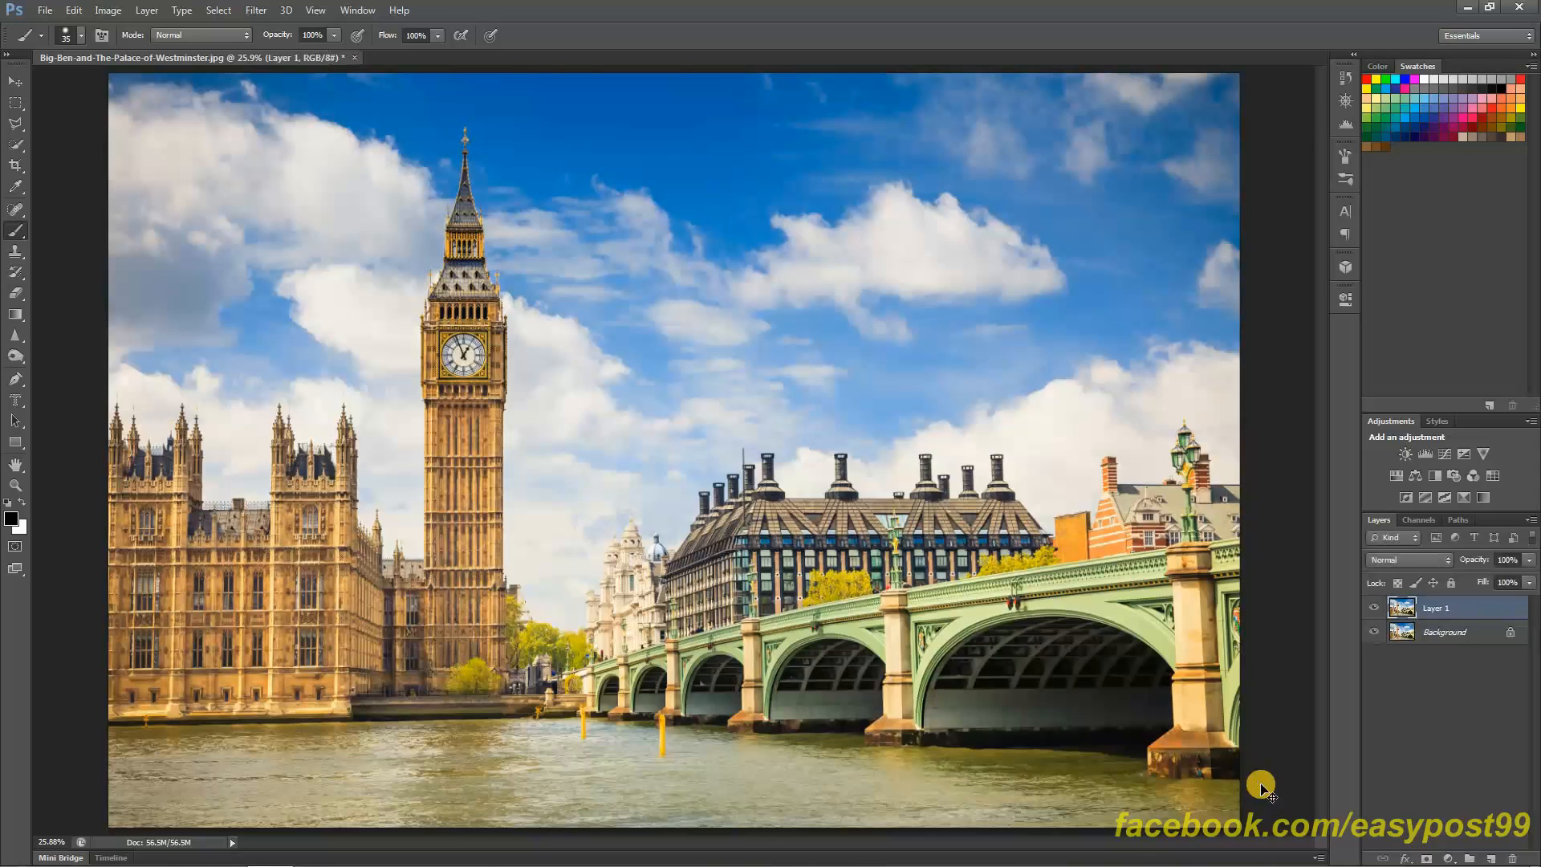
{"action": "key", "text": "ctrl+j"}
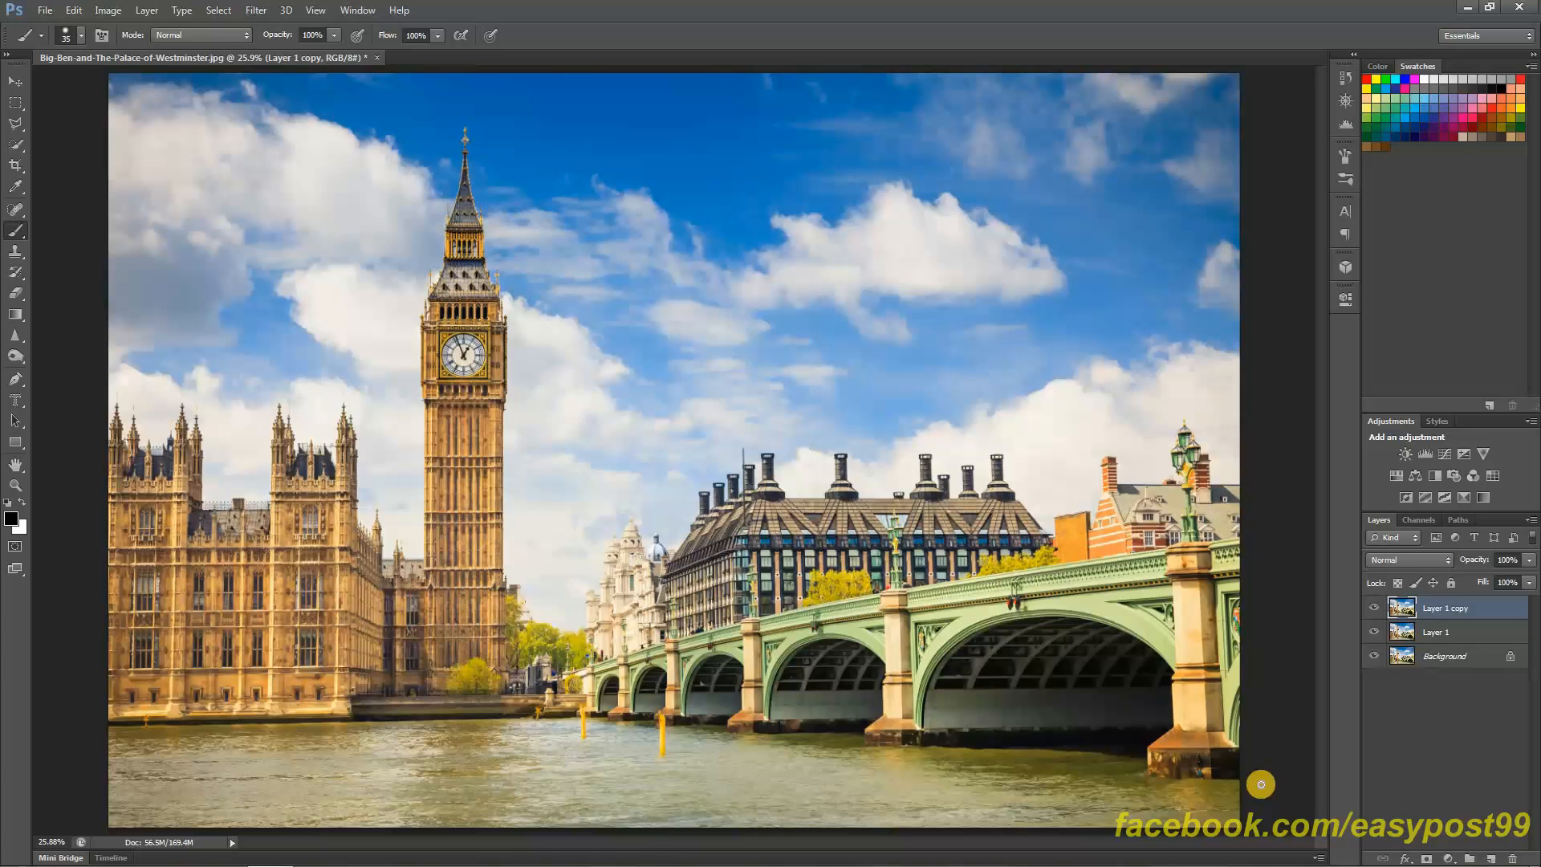
Rename the top copy Skies and the other Thames, and make Skies active
{"action": "double_click", "coordinate": [1432, 632]}
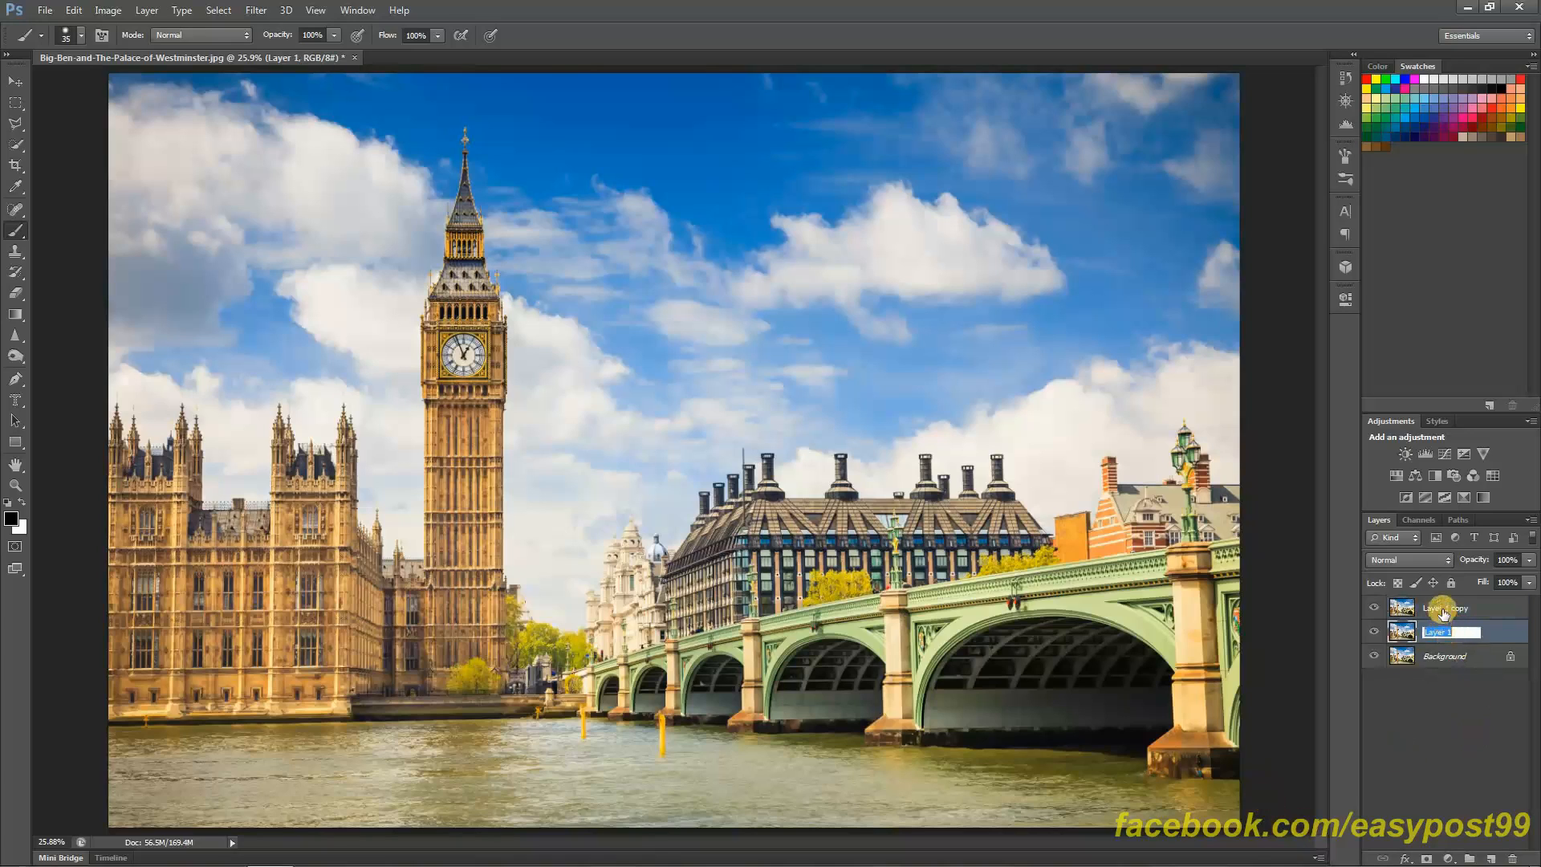
{"action": "double_click", "coordinate": [1443, 610]}
{"action": "type", "text": "Skies"}
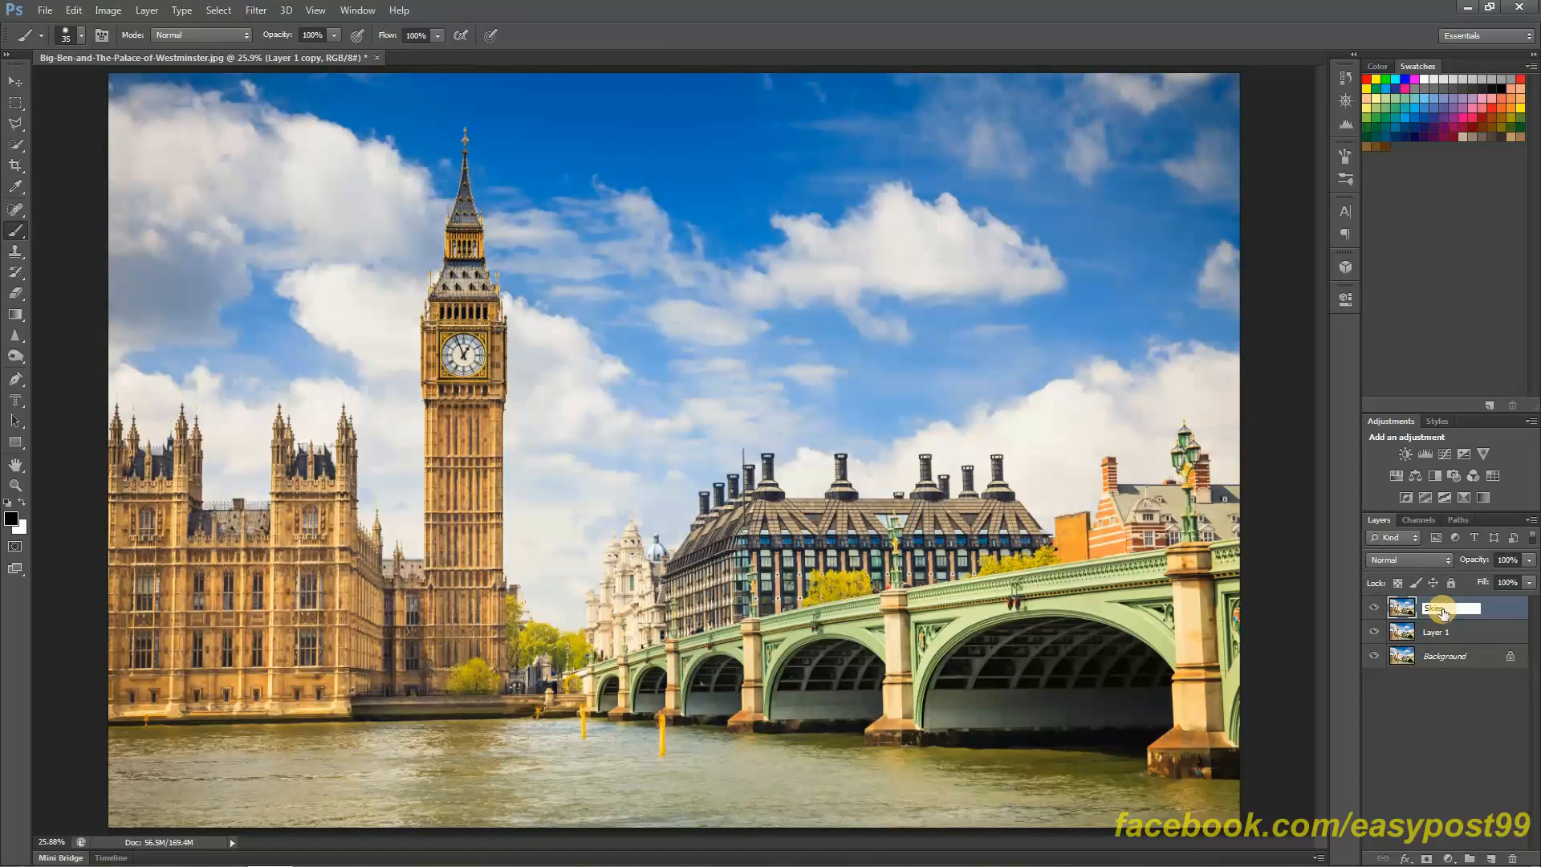
{"action": "key", "text": "Return"}
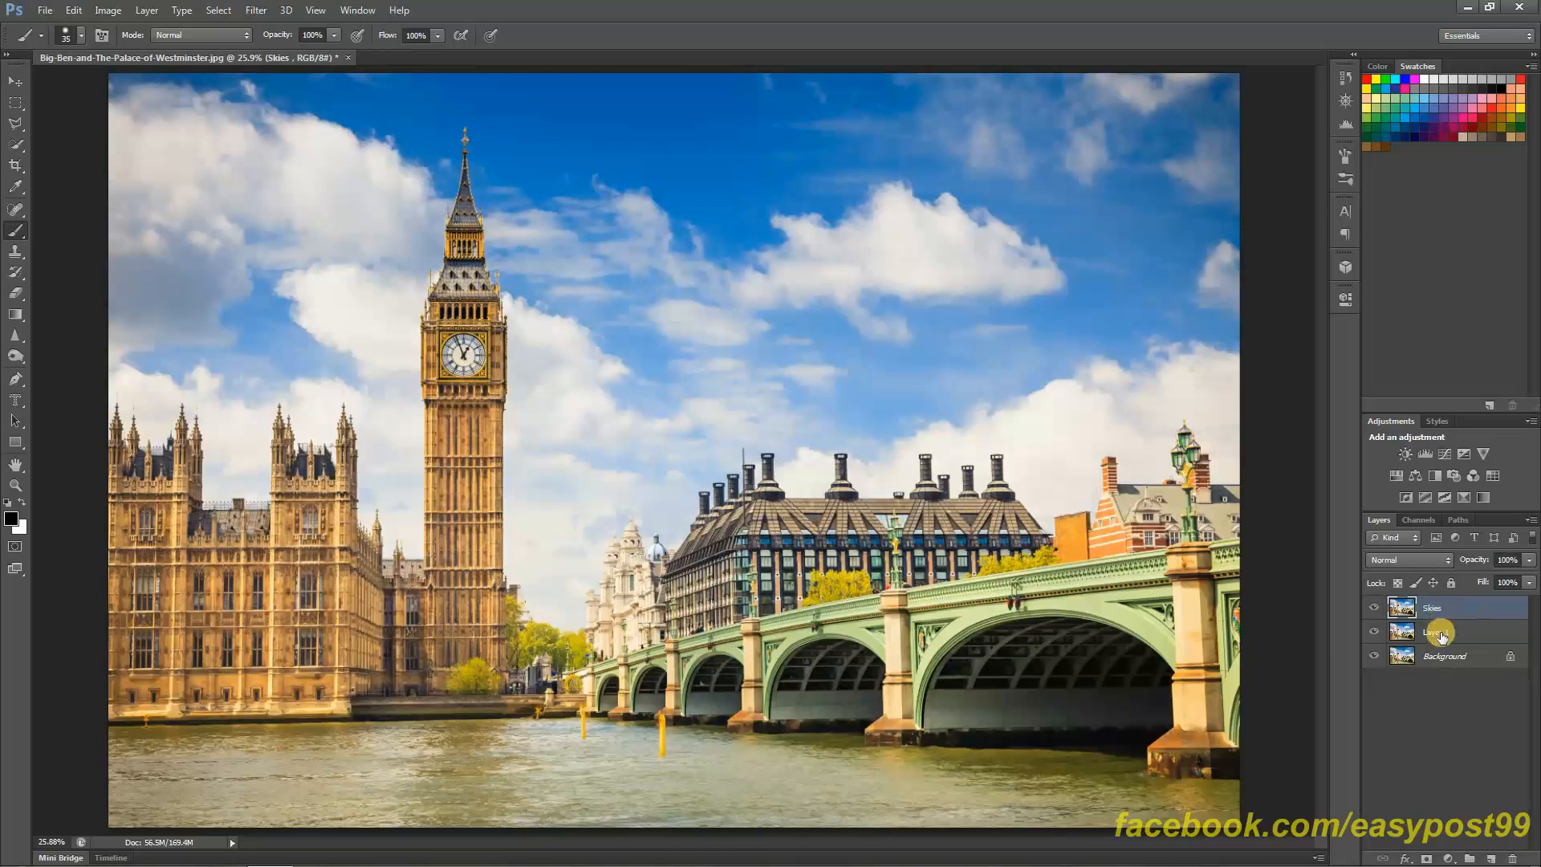
{"action": "double_click", "coordinate": [1439, 635]}
{"action": "type", "text": "Thames"}
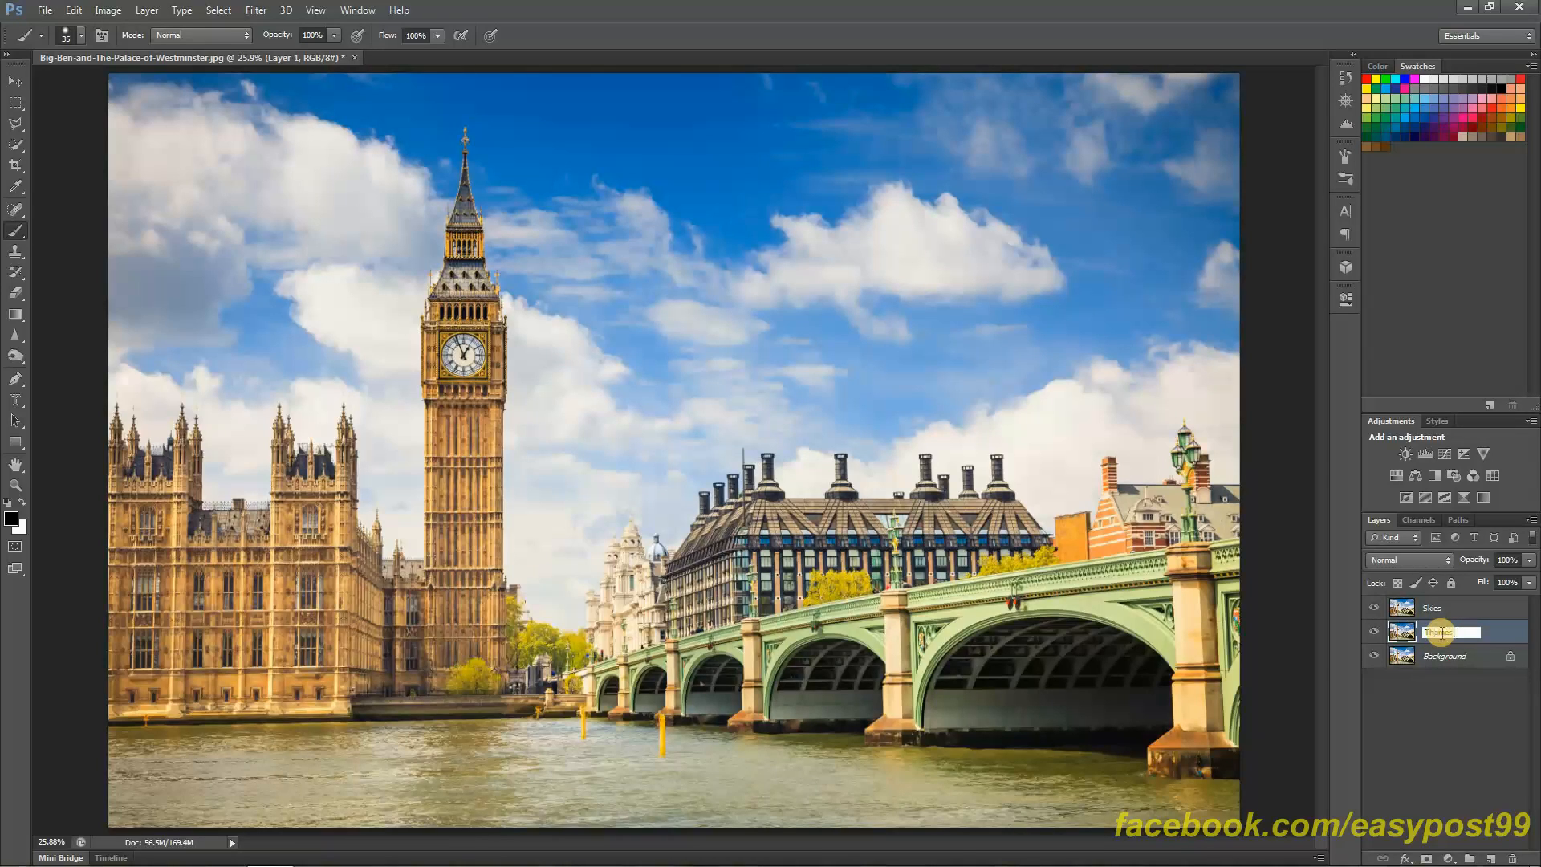
{"action": "key", "text": "Return"}
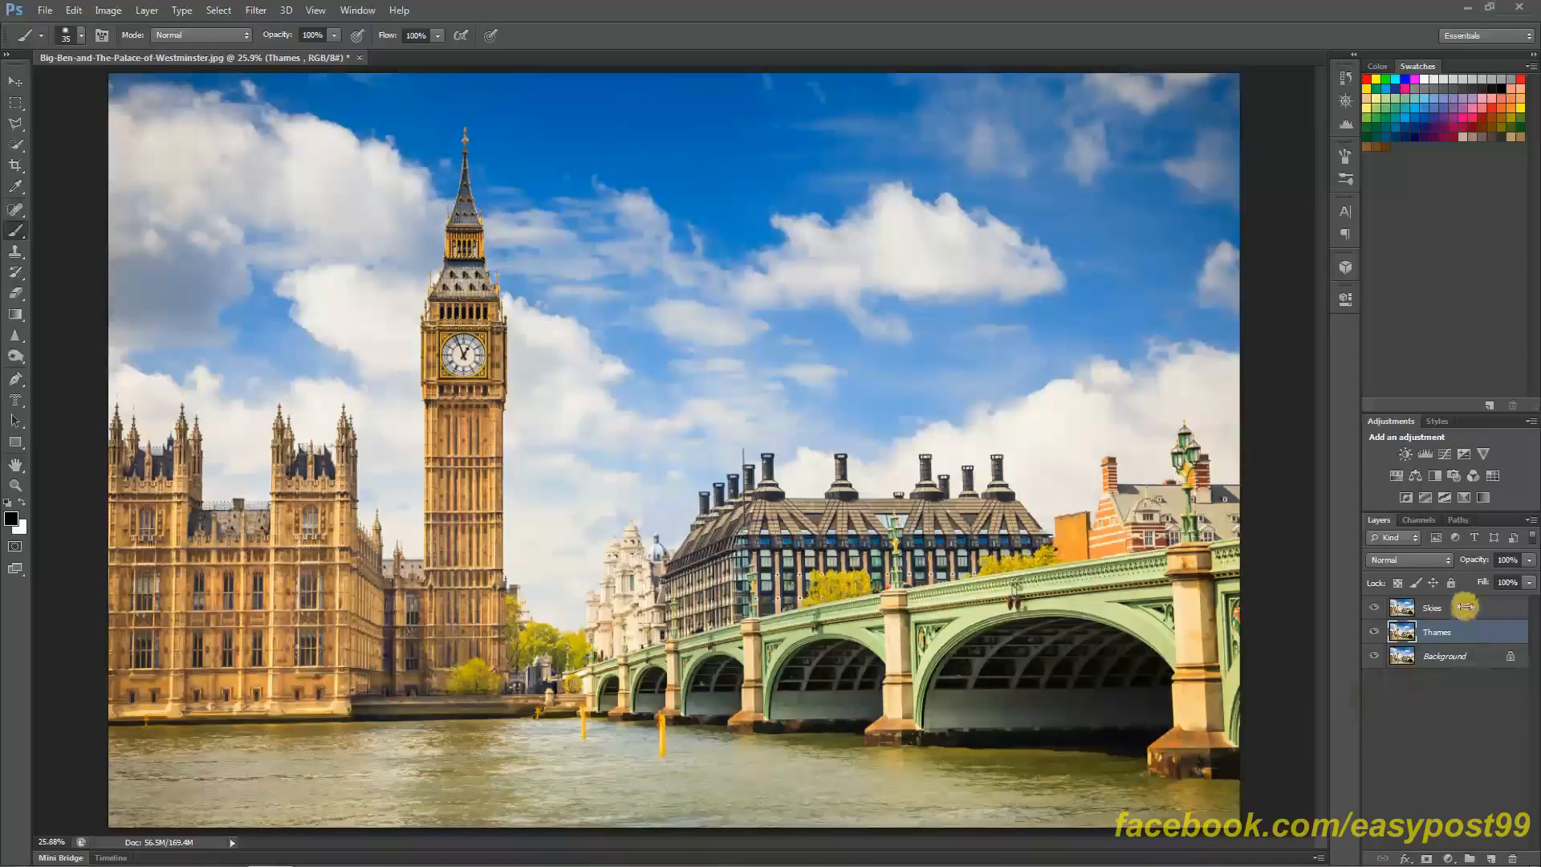
{"action": "left_click", "coordinate": [1465, 609]}
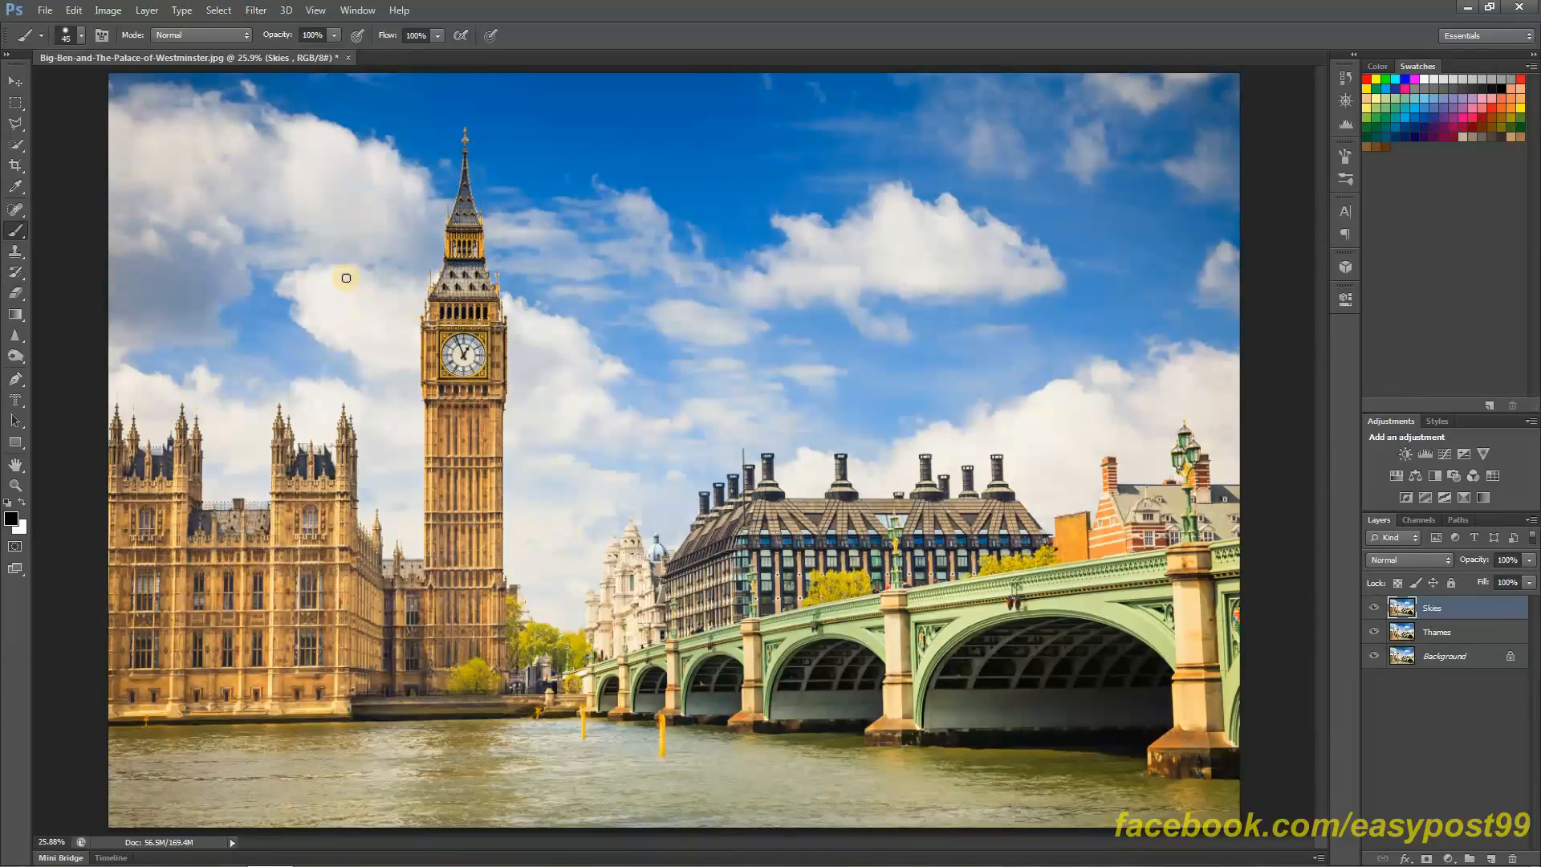
With a large Clone Stamp brush, paint cloned clouds over Big Ben's spire and clock tower
{"action": "key", "text": "bracketright"}
{"action": "key", "text": "bracketright"}
{"action": "key", "text": "bracketright"}
{"action": "key", "text": "bracketright"}
{"action": "key", "text": "bracketright"}
{"action": "key", "text": "bracketright"}
{"action": "key", "text": "s"}
{"action": "mouse_move", "coordinate": [336, 243]}
{"action": "left_mouse_down"}
{"action": "mouse_move", "coordinate": [241, 150]}
{"action": "mouse_move", "coordinate": [259, 150]}
{"action": "mouse_move", "coordinate": [200, 136]}
{"action": "mouse_move", "coordinate": [231, 142]}
{"action": "left_mouse_up"}
{"action": "left_click", "coordinate": [181, 128], "text": "alt"}
{"action": "left_click_drag", "start_coordinate": [427, 166], "coordinate": [446, 131]}
{"action": "mouse_move", "coordinate": [446, 197]}
{"action": "left_mouse_down"}
{"action": "mouse_move", "coordinate": [463, 295]}
{"action": "mouse_move", "coordinate": [451, 361]}
{"action": "mouse_move", "coordinate": [503, 304]}
{"action": "left_mouse_up"}
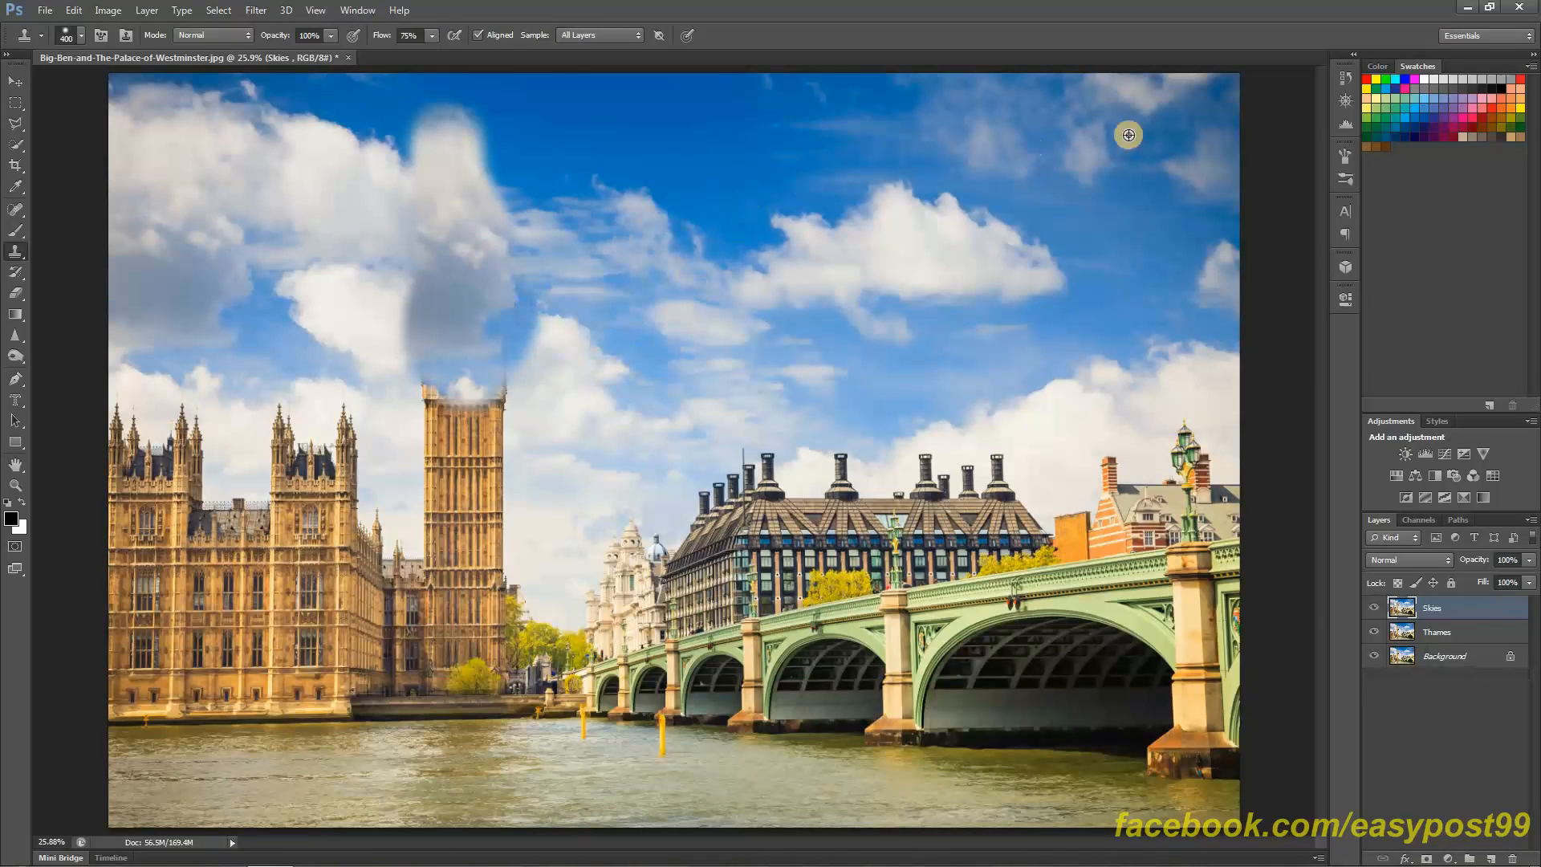
Clone sky over the left spires, right pillar and lamp, the tower above the bridge and the right-edge post
{"action": "left_click", "coordinate": [160, 107], "text": "alt"}
{"action": "mouse_move", "coordinate": [180, 373]}
{"action": "left_mouse_down"}
{"action": "mouse_move", "coordinate": [138, 415]}
{"action": "mouse_move", "coordinate": [280, 455]}
{"action": "mouse_move", "coordinate": [496, 421]}
{"action": "mouse_move", "coordinate": [1185, 469]}
{"action": "mouse_move", "coordinate": [1000, 386]}
{"action": "mouse_move", "coordinate": [1241, 445]}
{"action": "mouse_move", "coordinate": [1204, 361]}
{"action": "mouse_move", "coordinate": [1214, 548]}
{"action": "left_mouse_up"}
{"action": "key", "text": "ctrl+z"}
{"action": "left_click", "coordinate": [174, 183], "text": "alt"}
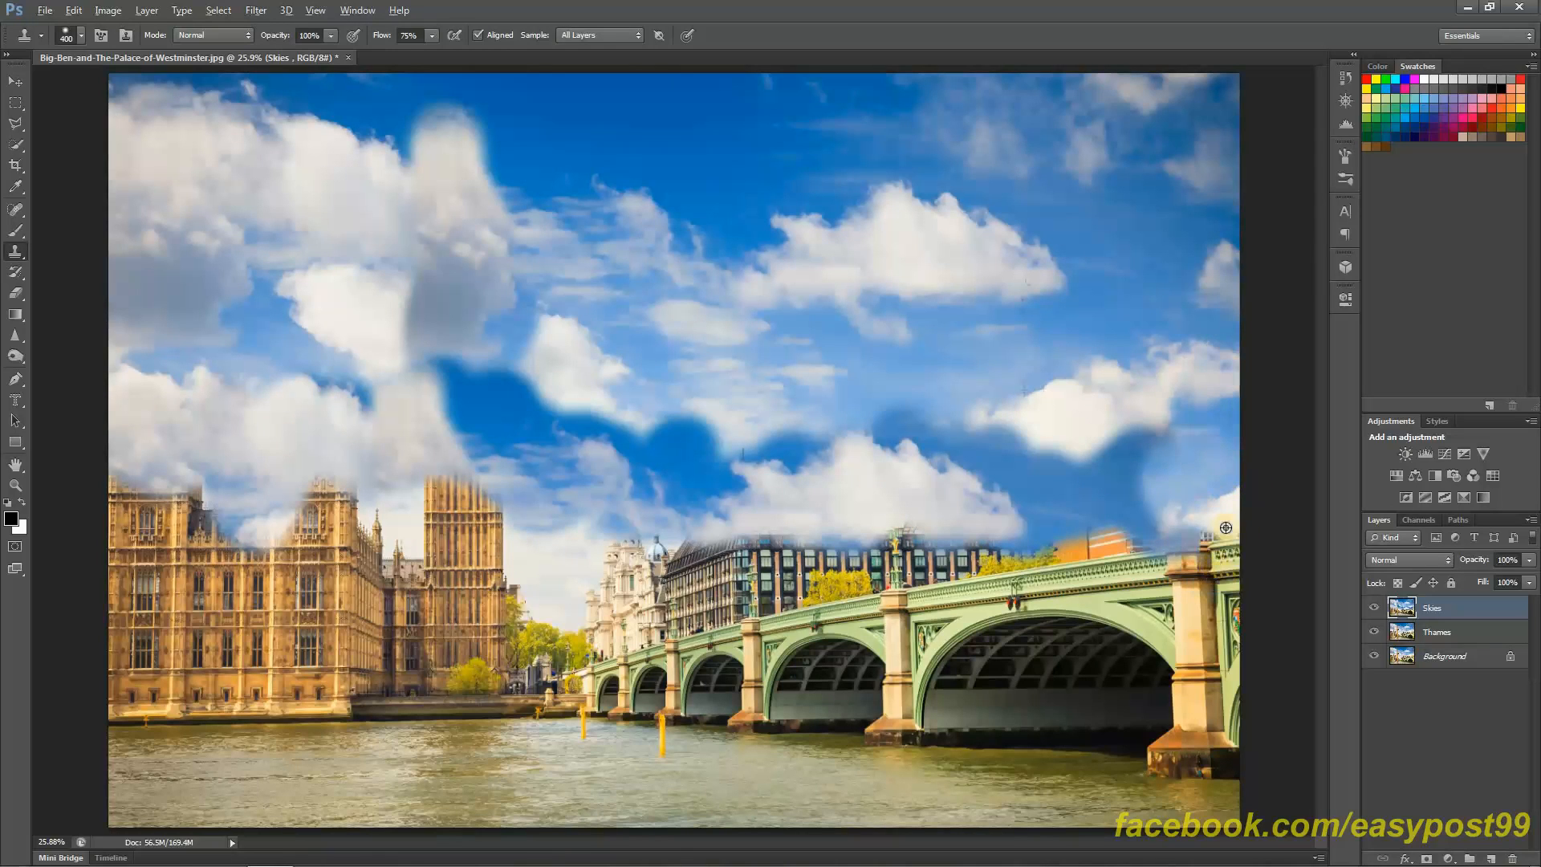
{"action": "mouse_move", "coordinate": [1216, 566]}
{"action": "left_mouse_down"}
{"action": "mouse_move", "coordinate": [1155, 578]}
{"action": "mouse_move", "coordinate": [963, 548]}
{"action": "mouse_move", "coordinate": [567, 566]}
{"action": "mouse_move", "coordinate": [183, 500]}
{"action": "mouse_move", "coordinate": [114, 554]}
{"action": "left_mouse_up"}
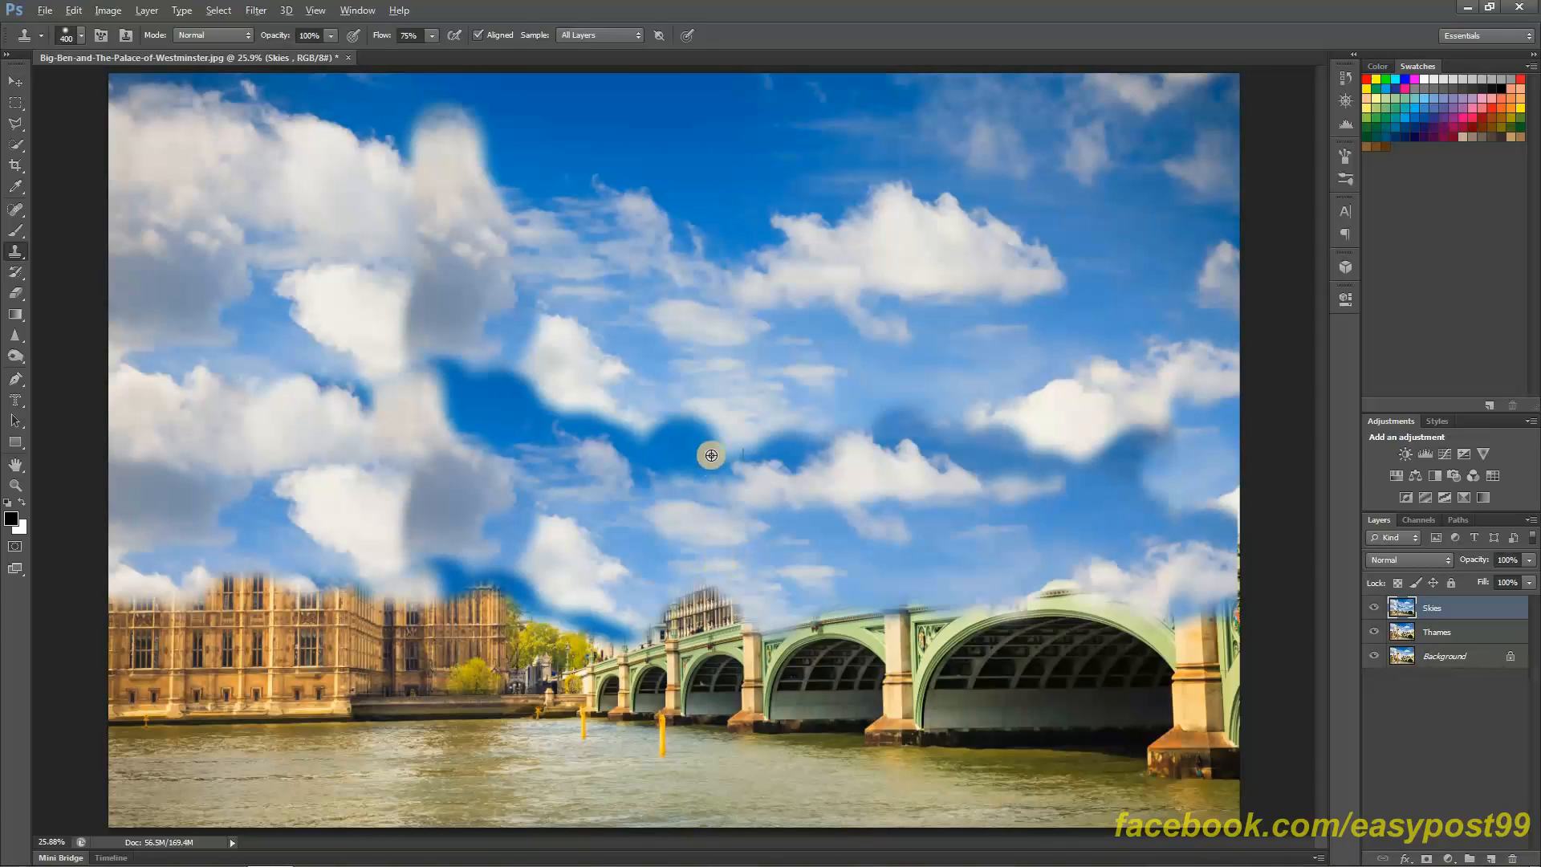
{"action": "mouse_move", "coordinate": [674, 597]}
{"action": "left_mouse_down"}
{"action": "mouse_move", "coordinate": [722, 613]}
{"action": "mouse_move", "coordinate": [276, 578]}
{"action": "mouse_move", "coordinate": [115, 590]}
{"action": "left_mouse_up"}
{"action": "left_click_drag", "start_coordinate": [1216, 638], "coordinate": [1198, 542]}
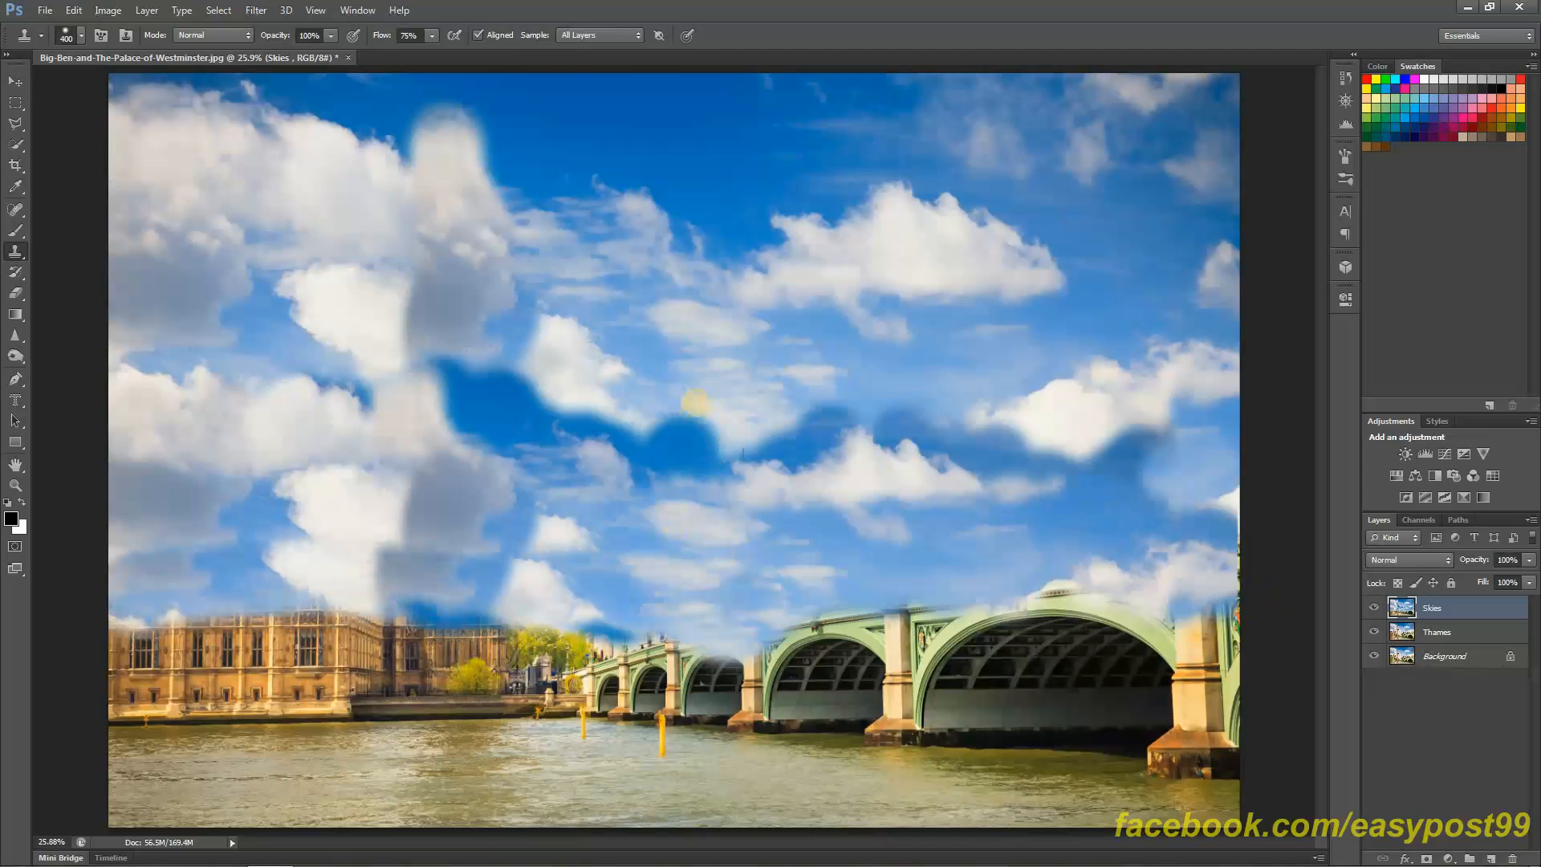
{"action": "left_click", "coordinate": [682, 395]}
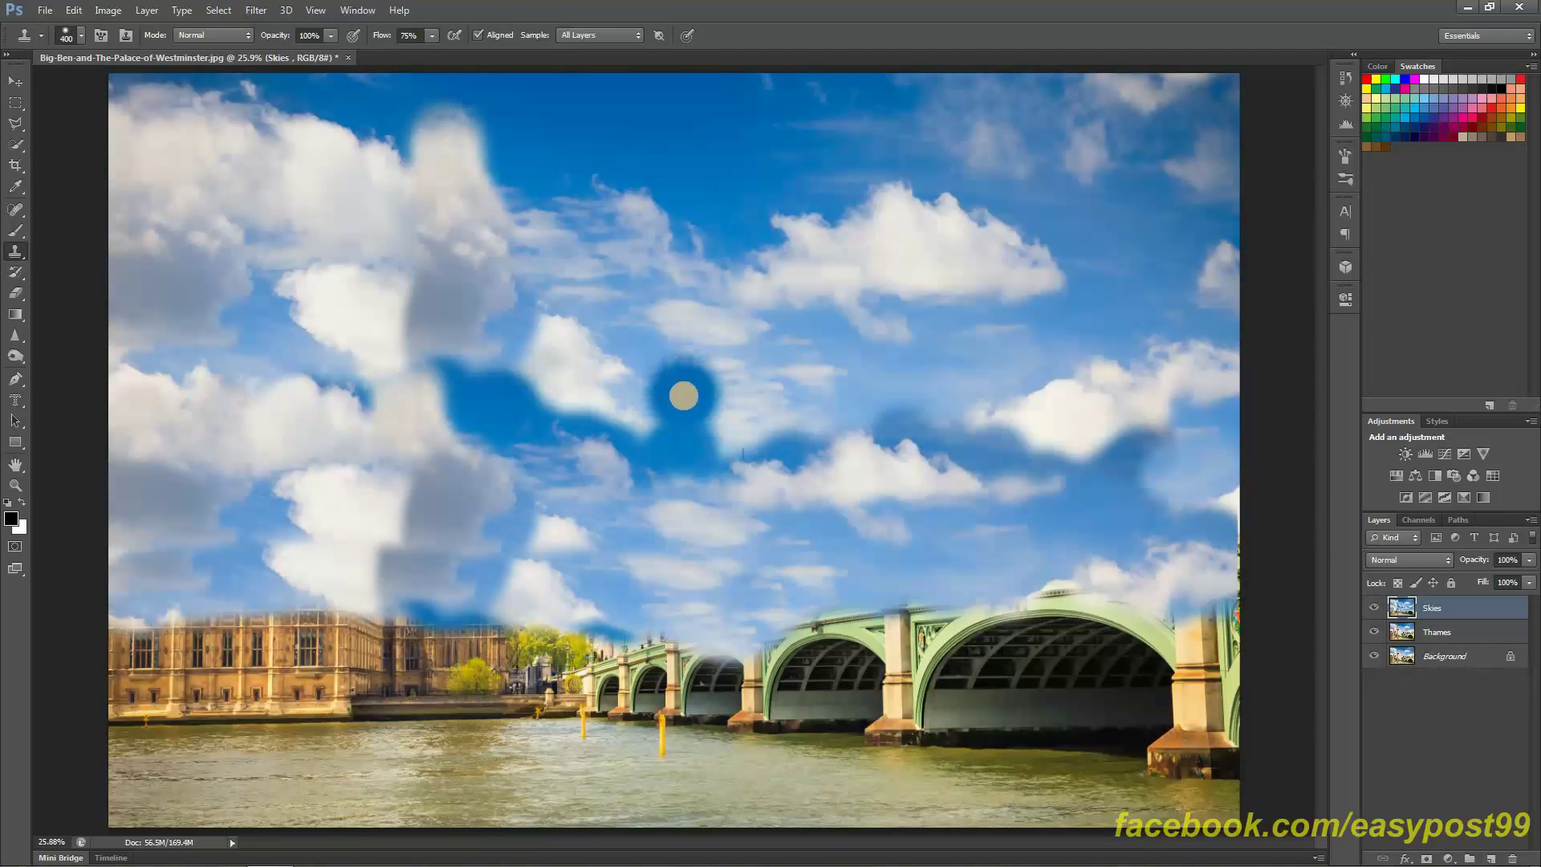
Apply a Radial Blur of amount 22, Zoom method, with the centre nudged lower-right
{"action": "left_click", "coordinate": [256, 9]}
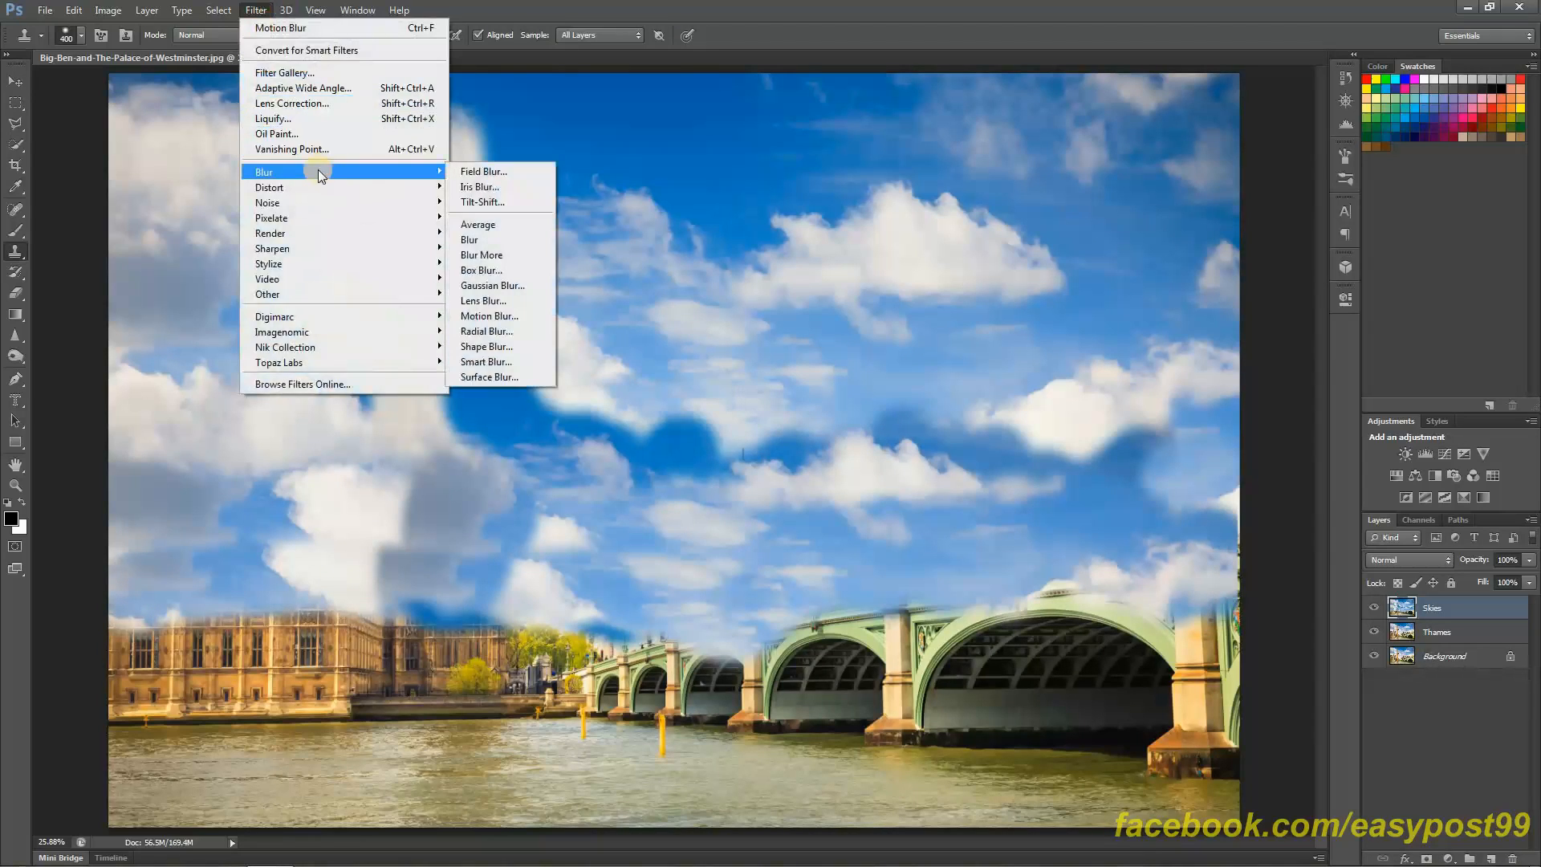
{"action": "mouse_move", "coordinate": [265, 173]}
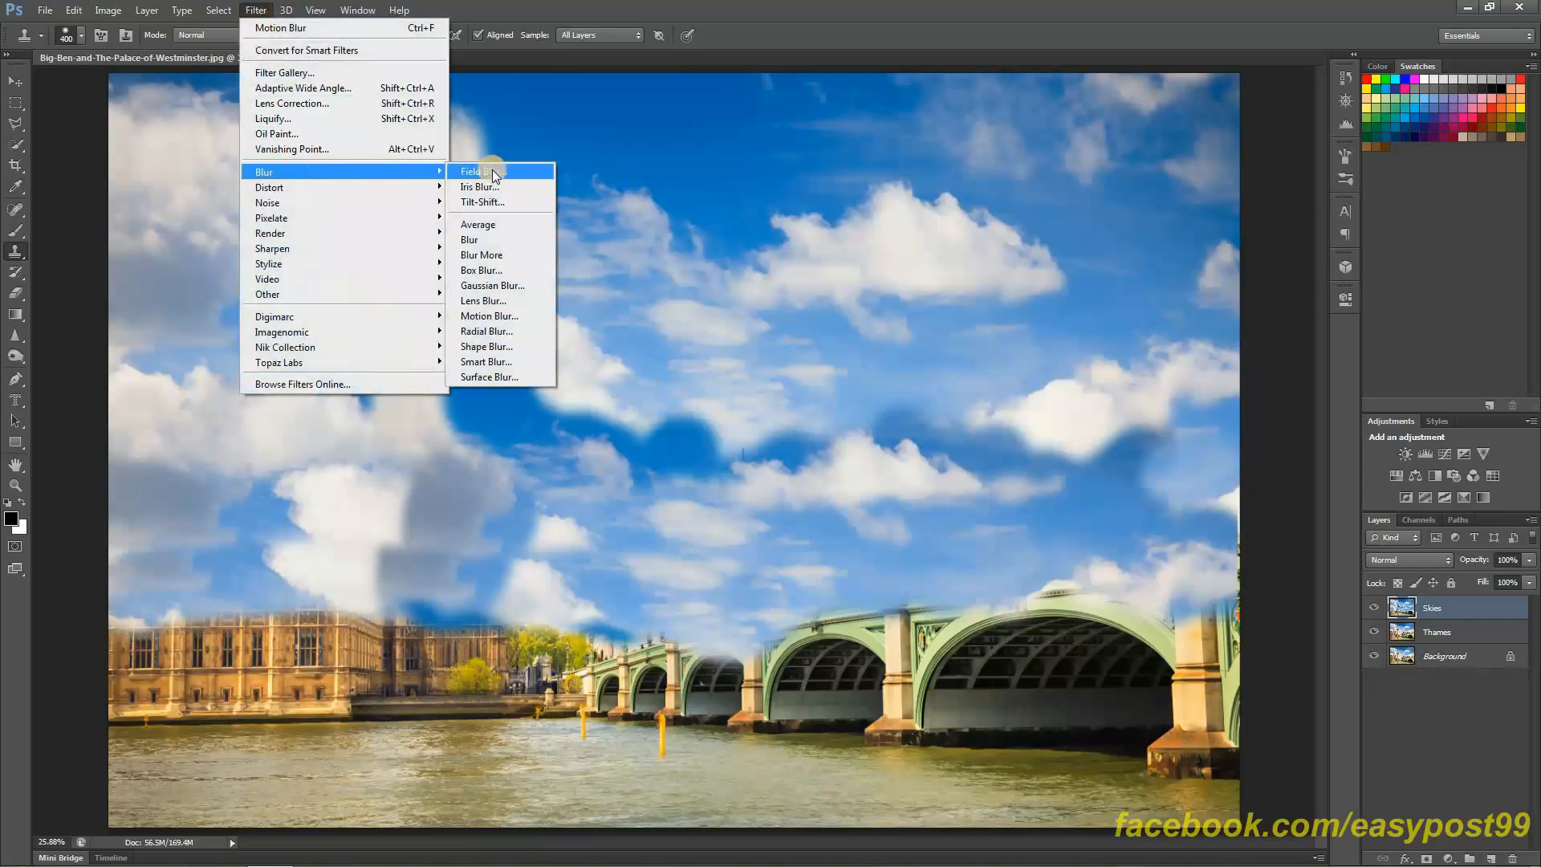
{"action": "left_click", "coordinate": [526, 331]}
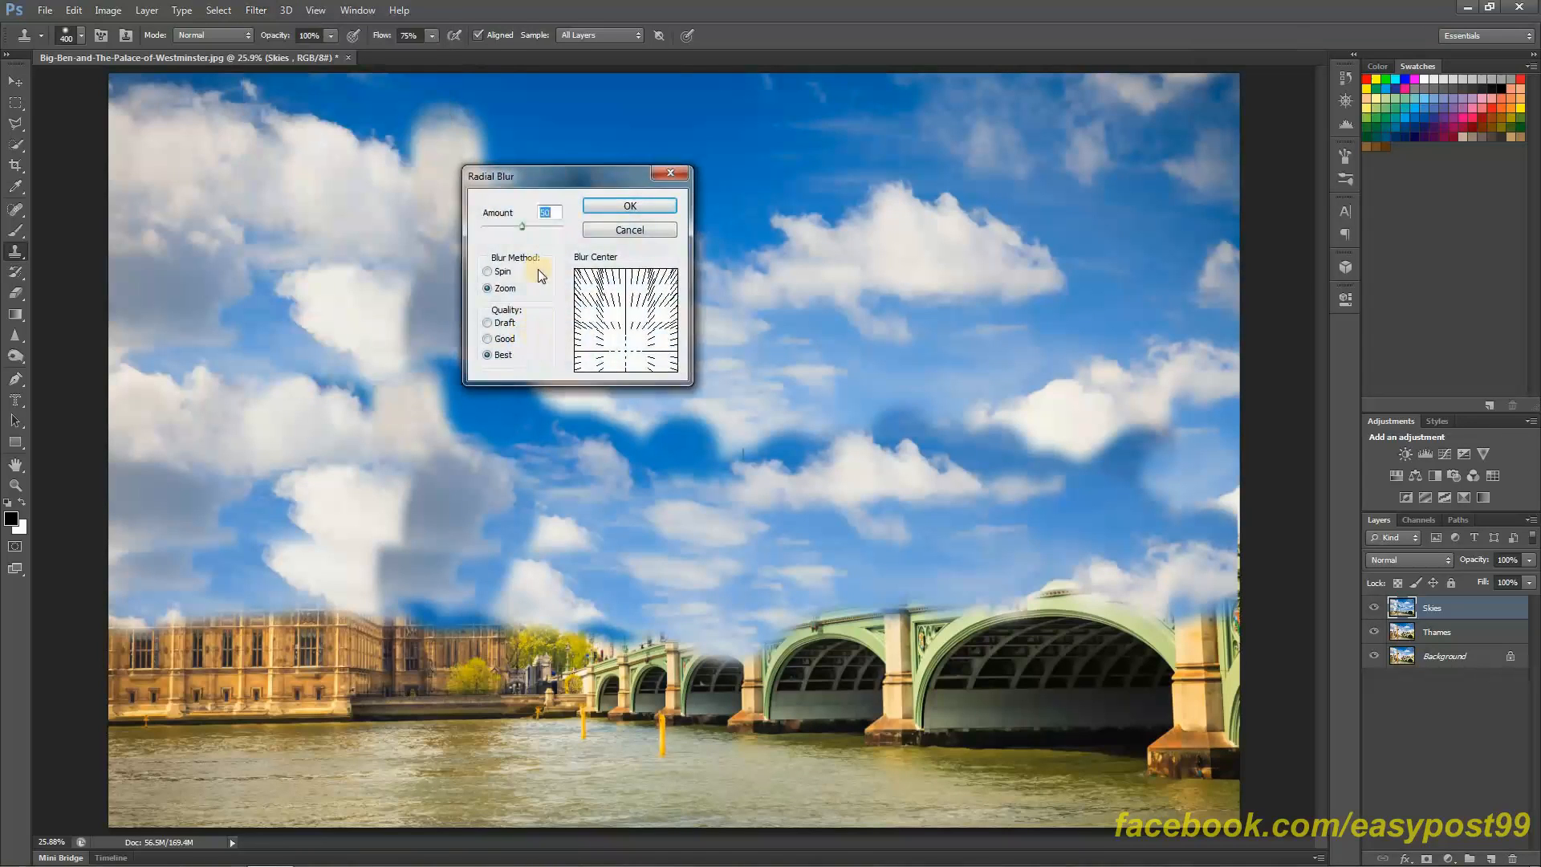
{"action": "left_click_drag", "start_coordinate": [525, 227], "coordinate": [500, 226]}
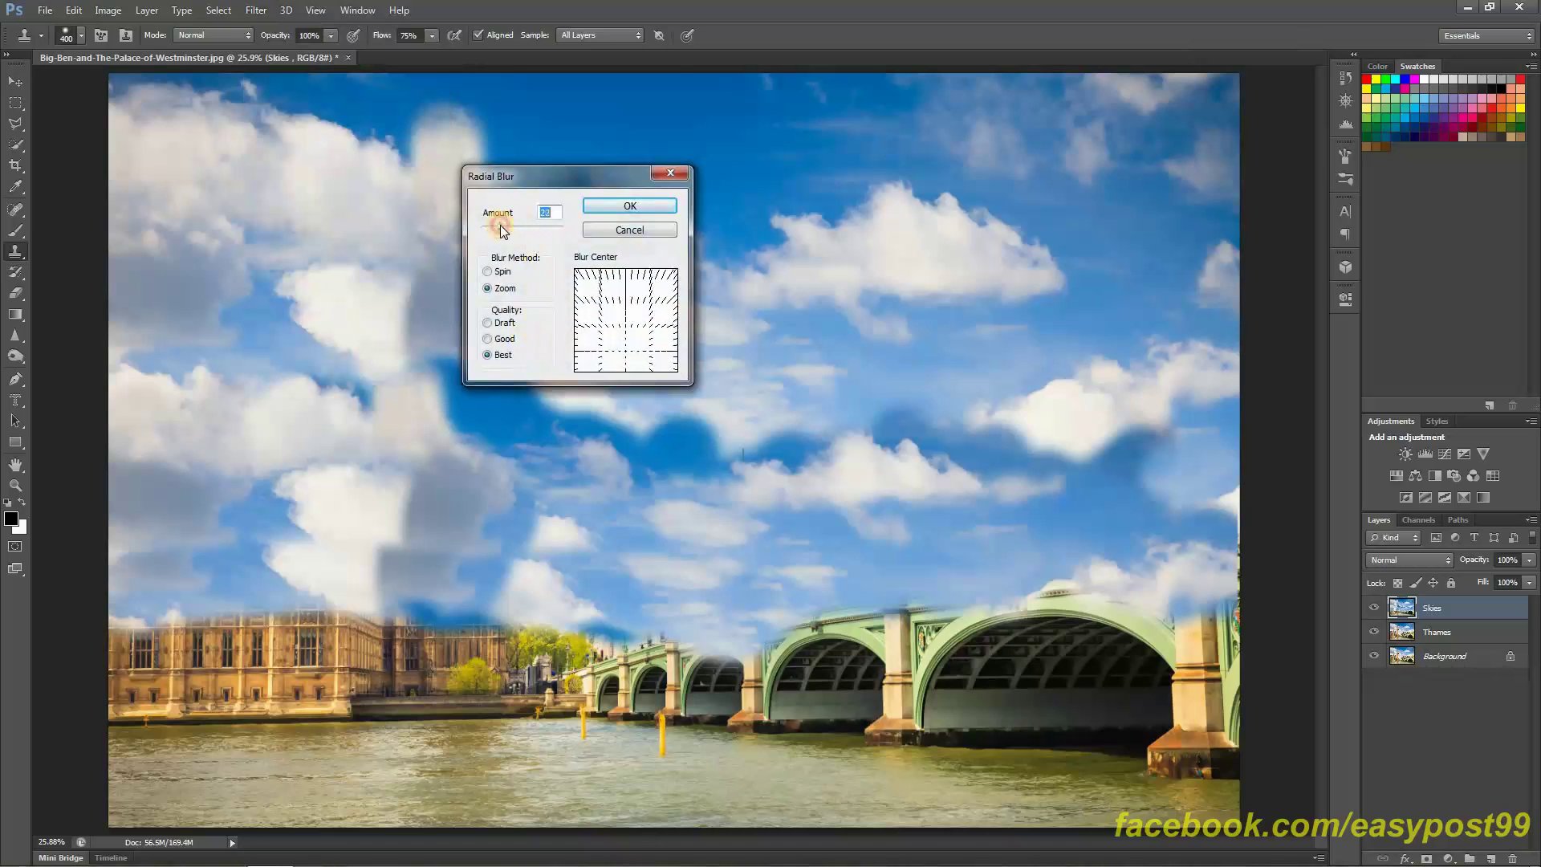
{"action": "left_click", "coordinate": [486, 272]}
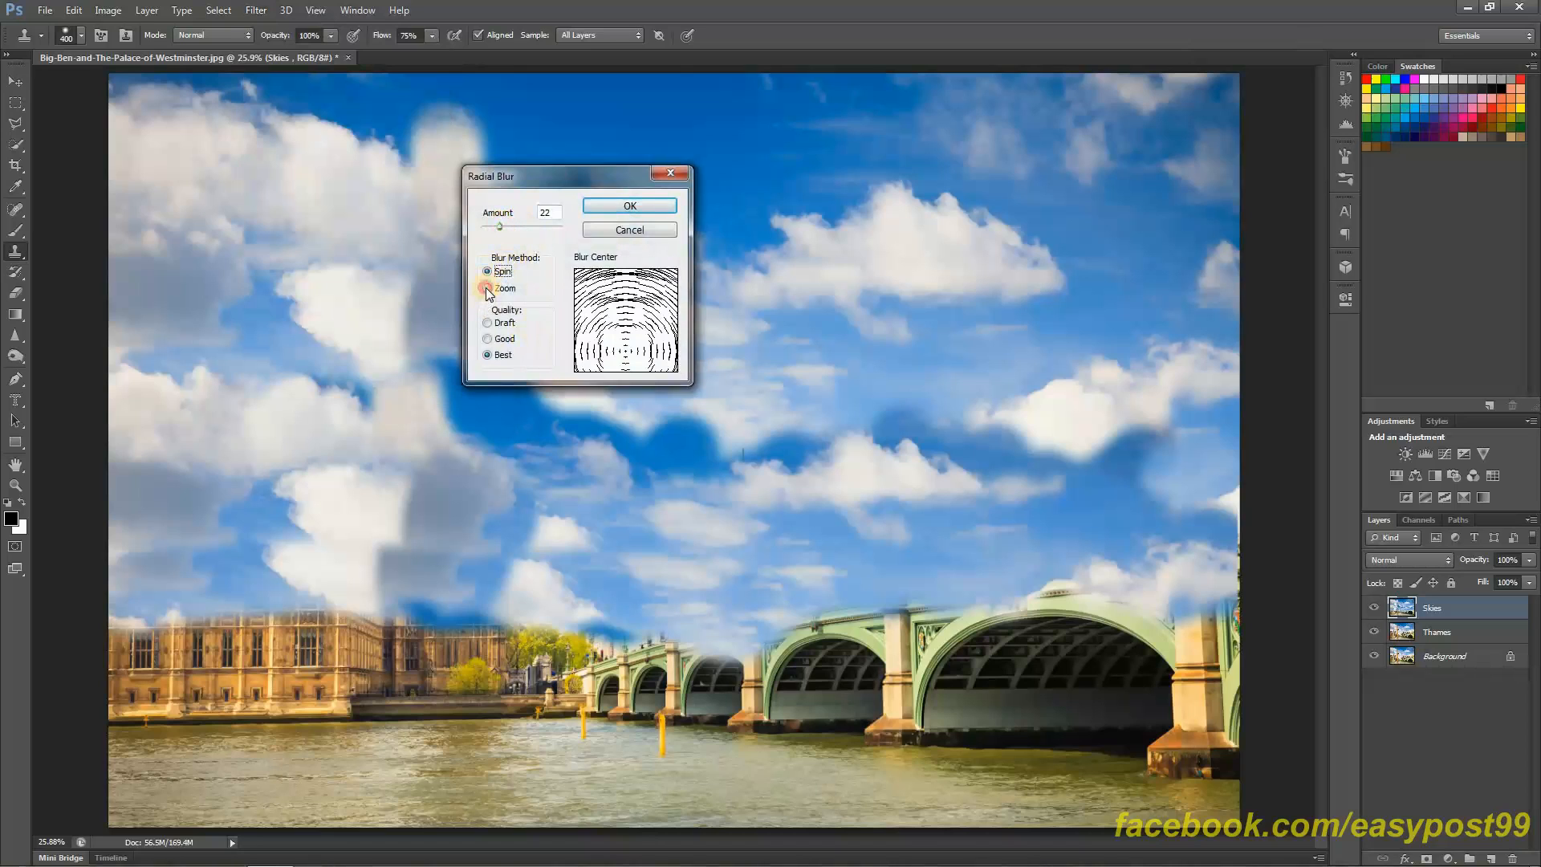
{"action": "left_click", "coordinate": [487, 288]}
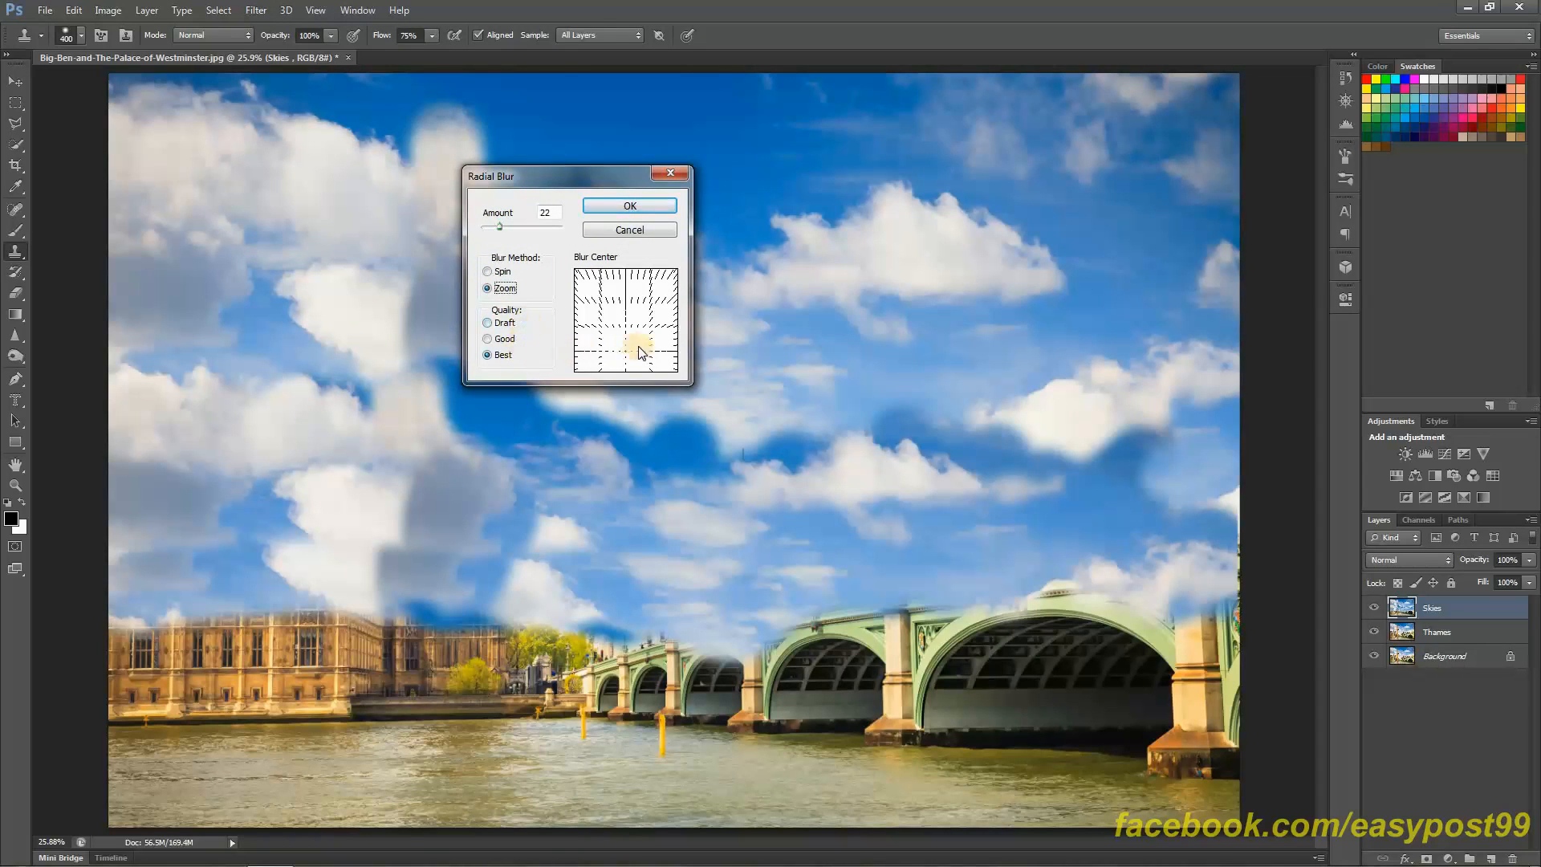
{"action": "left_click_drag", "start_coordinate": [622, 353], "coordinate": [627, 350]}
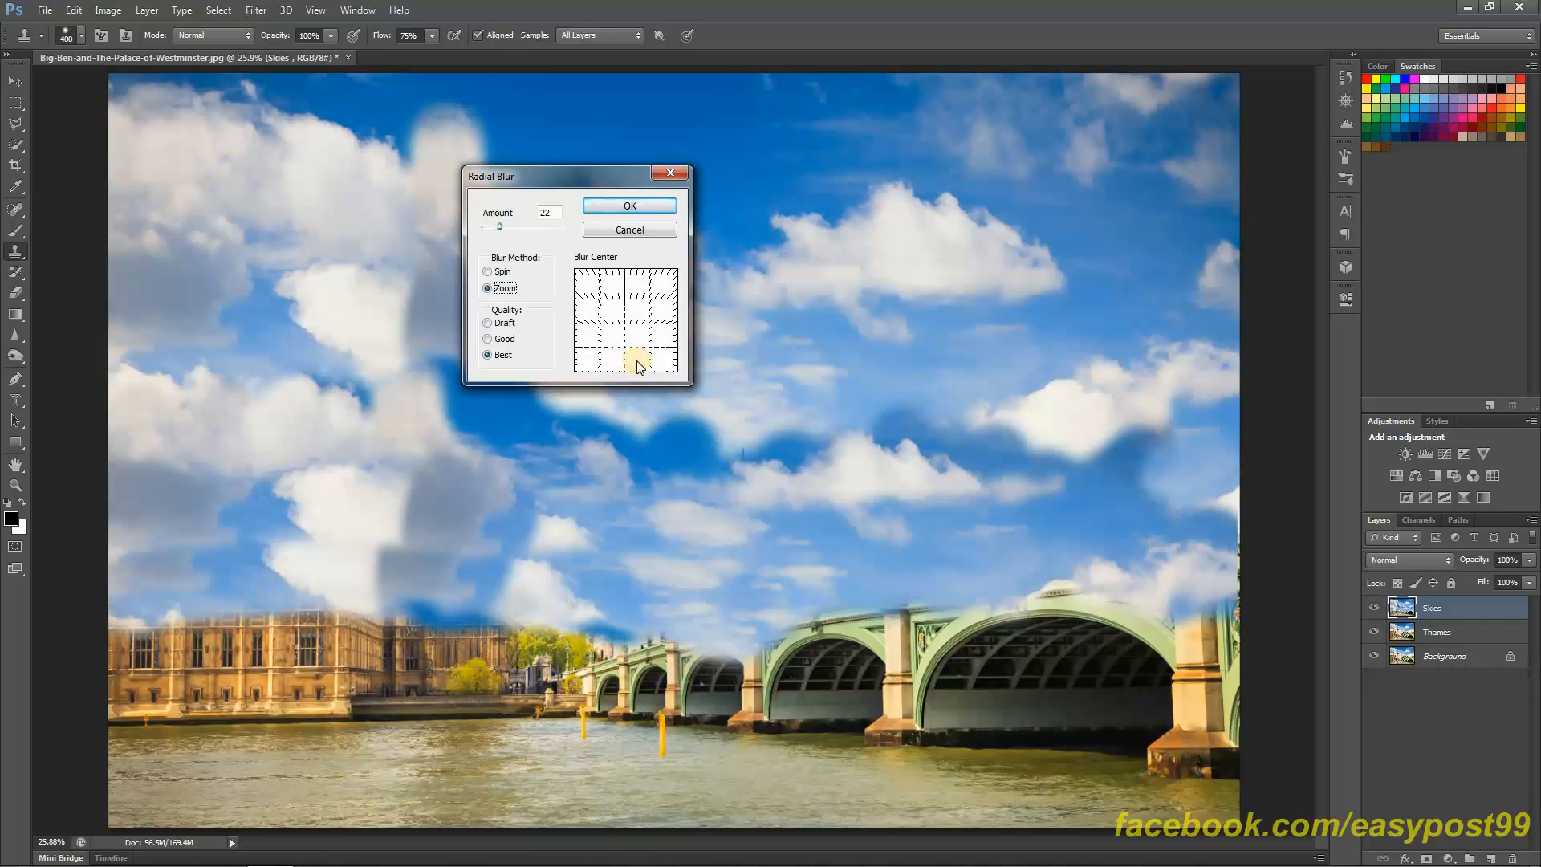
{"action": "left_click", "coordinate": [666, 207]}
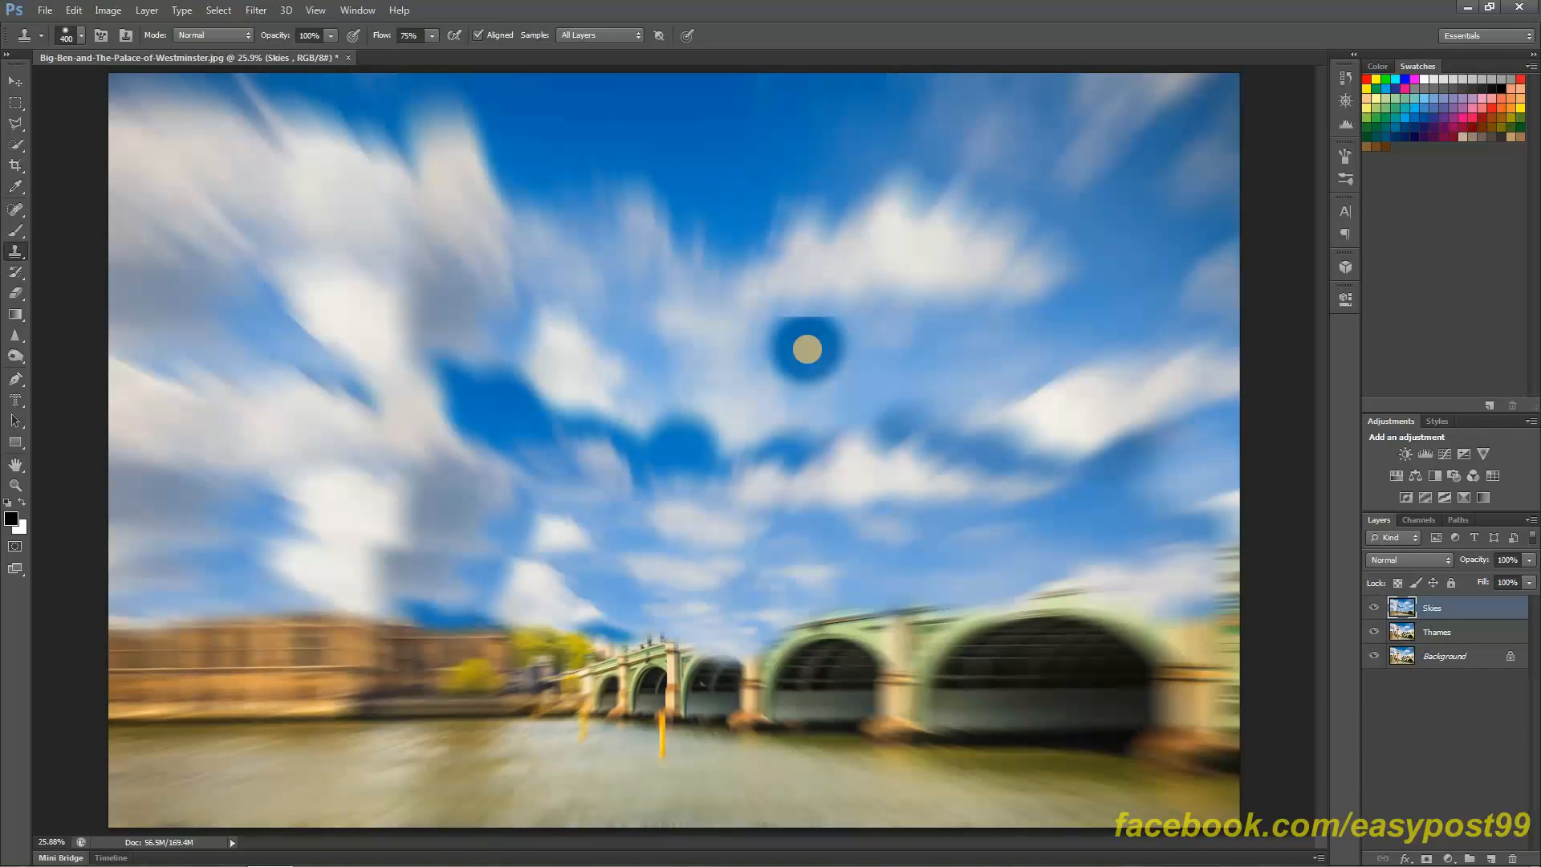
Hide the Skies layer and make the Thames layer active
{"action": "key", "text": "ctrl+z"}
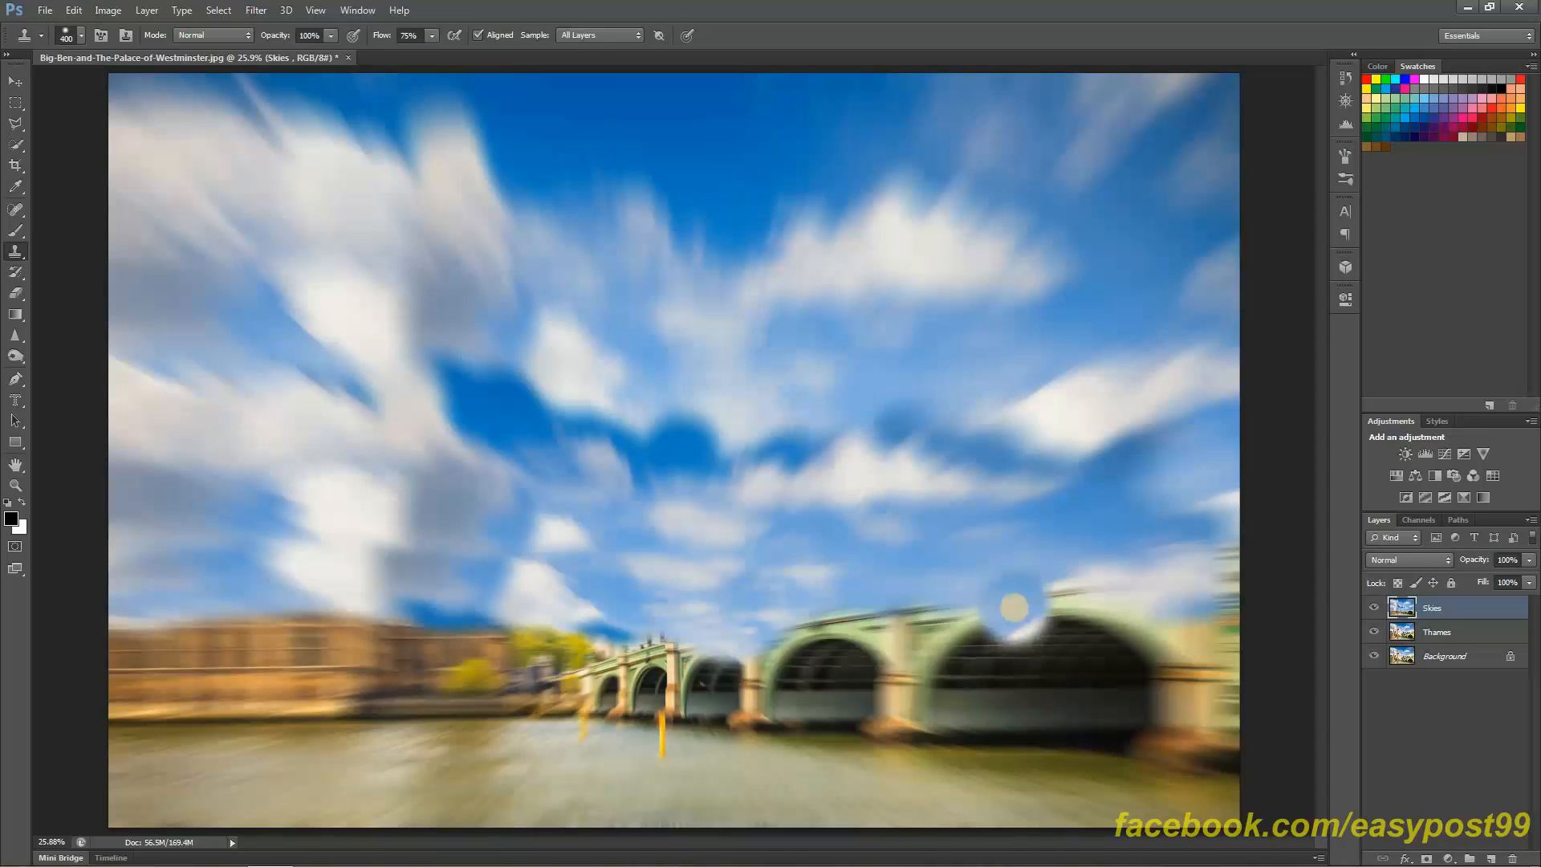
{"action": "key", "text": "m"}
{"action": "key", "text": "ctrl+alt+z"}
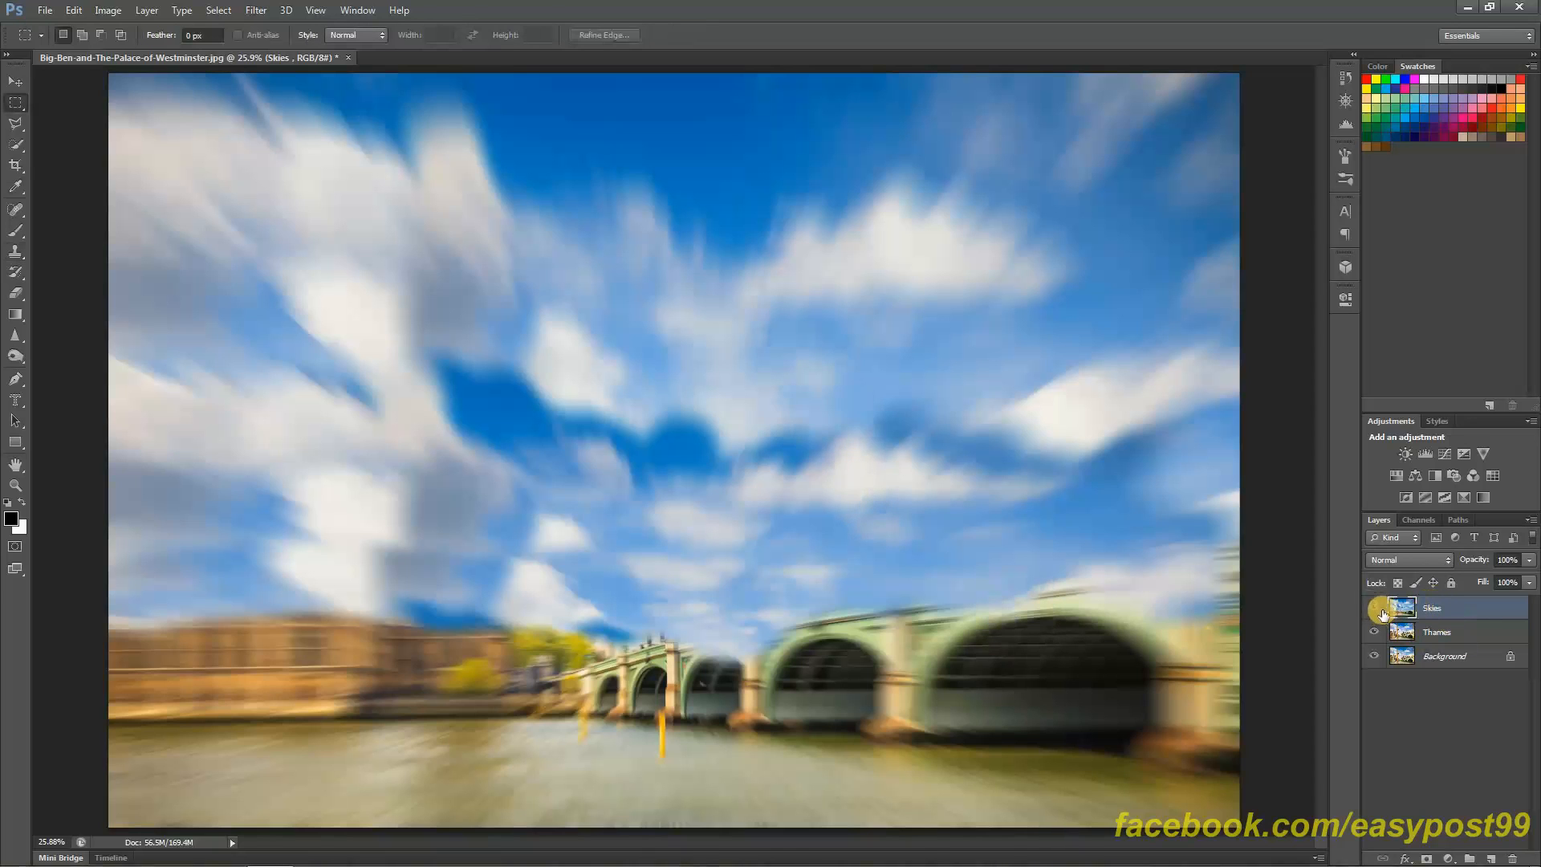
{"action": "left_click", "coordinate": [1375, 610]}
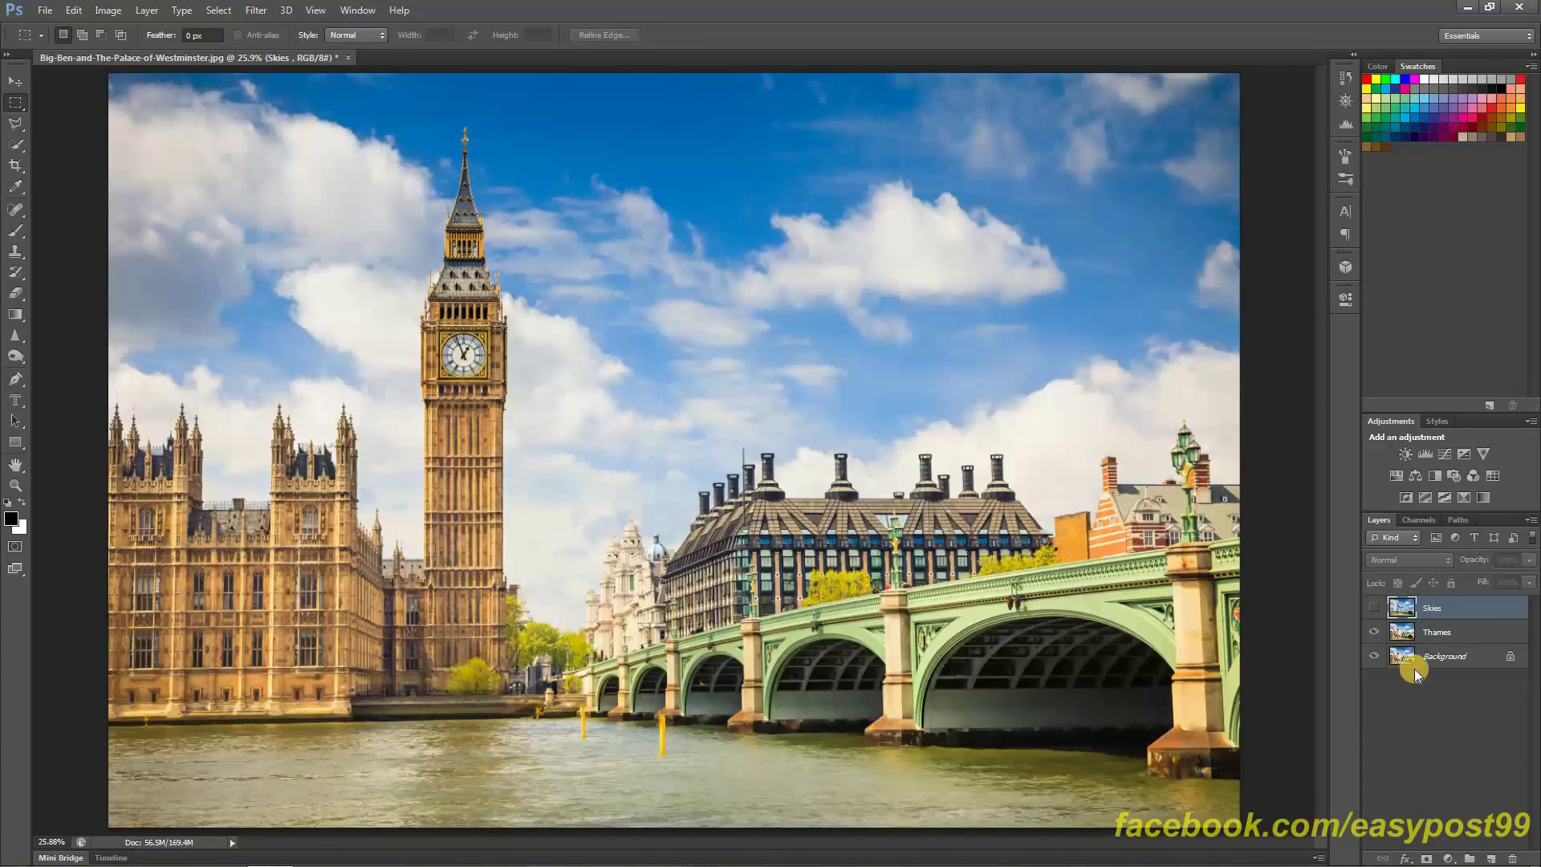
{"action": "left_click", "coordinate": [1439, 631]}
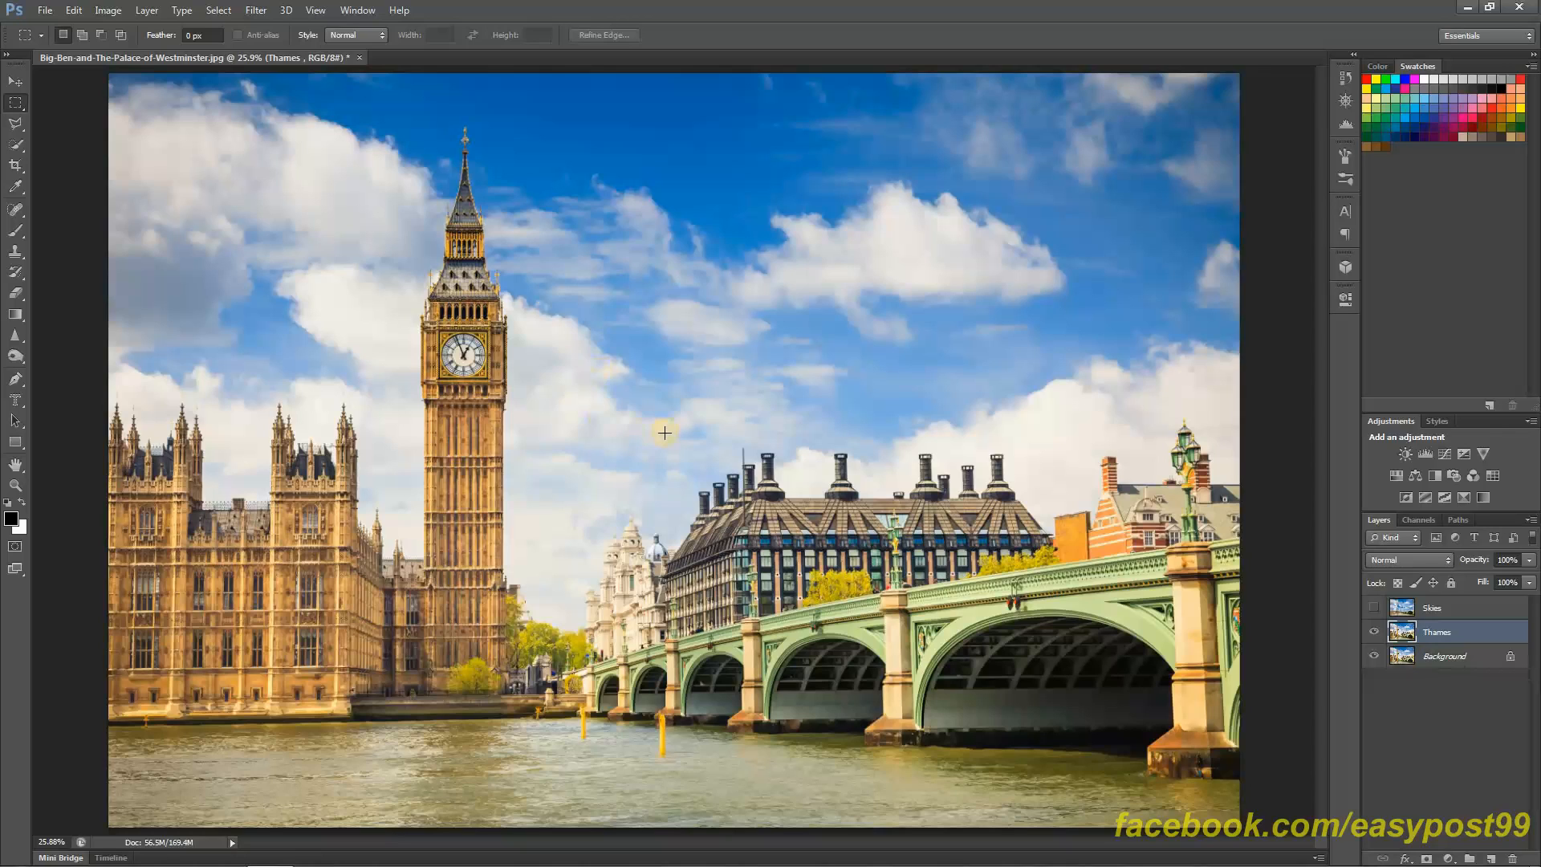
Quick-select the whole sky with a 200 px brush, subtracting the white dome and its top
{"action": "left_click", "coordinate": [15, 142]}
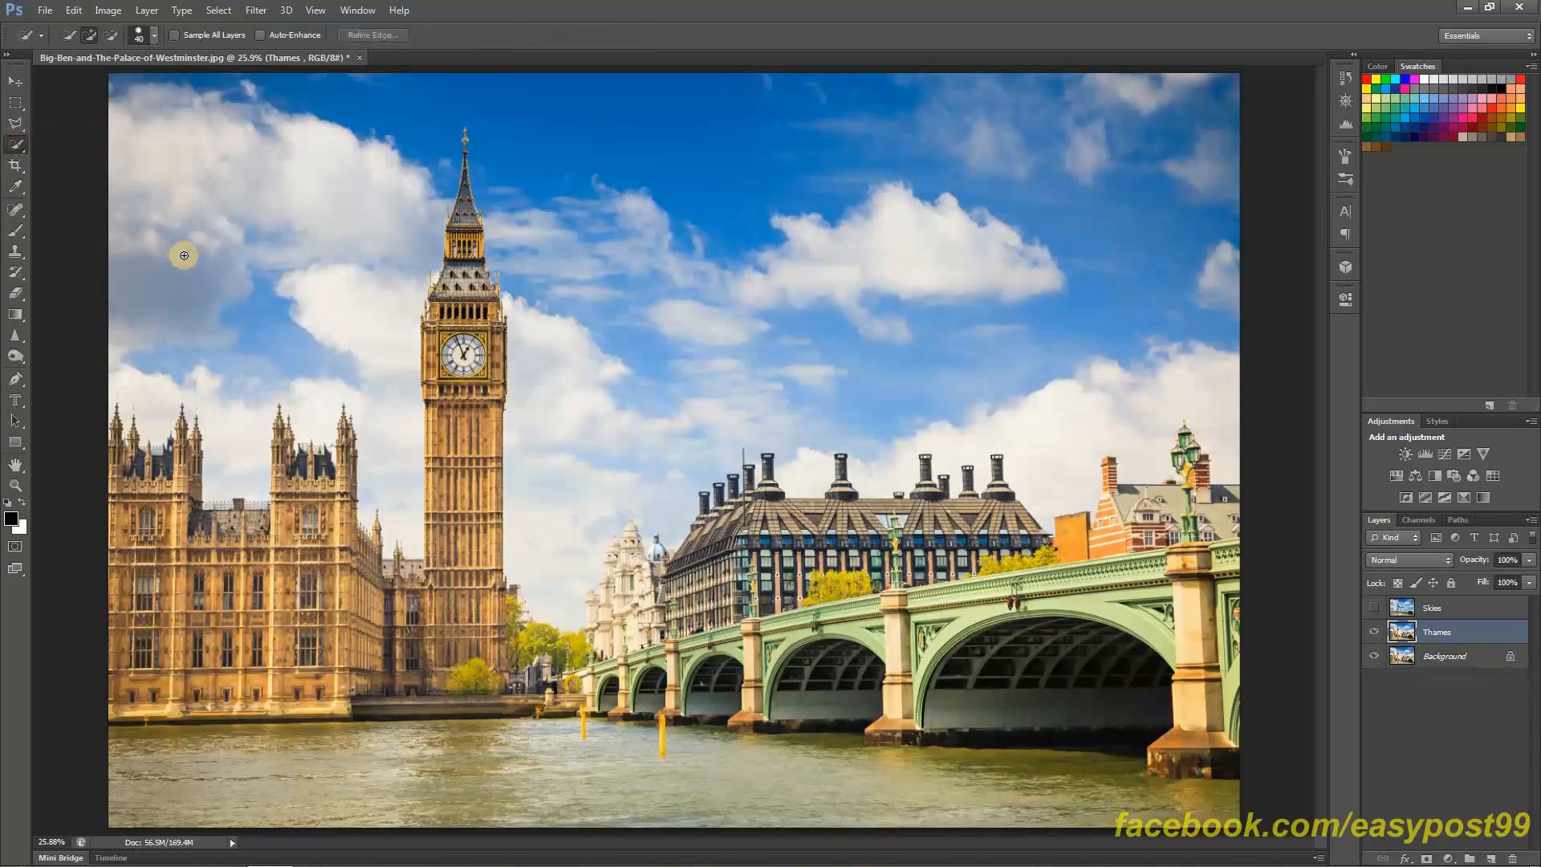
{"action": "key", "text": "bracketright"}
{"action": "key", "text": "bracketleft"}
{"action": "key", "text": "bracketleft"}
{"action": "key", "text": "bracketleft"}
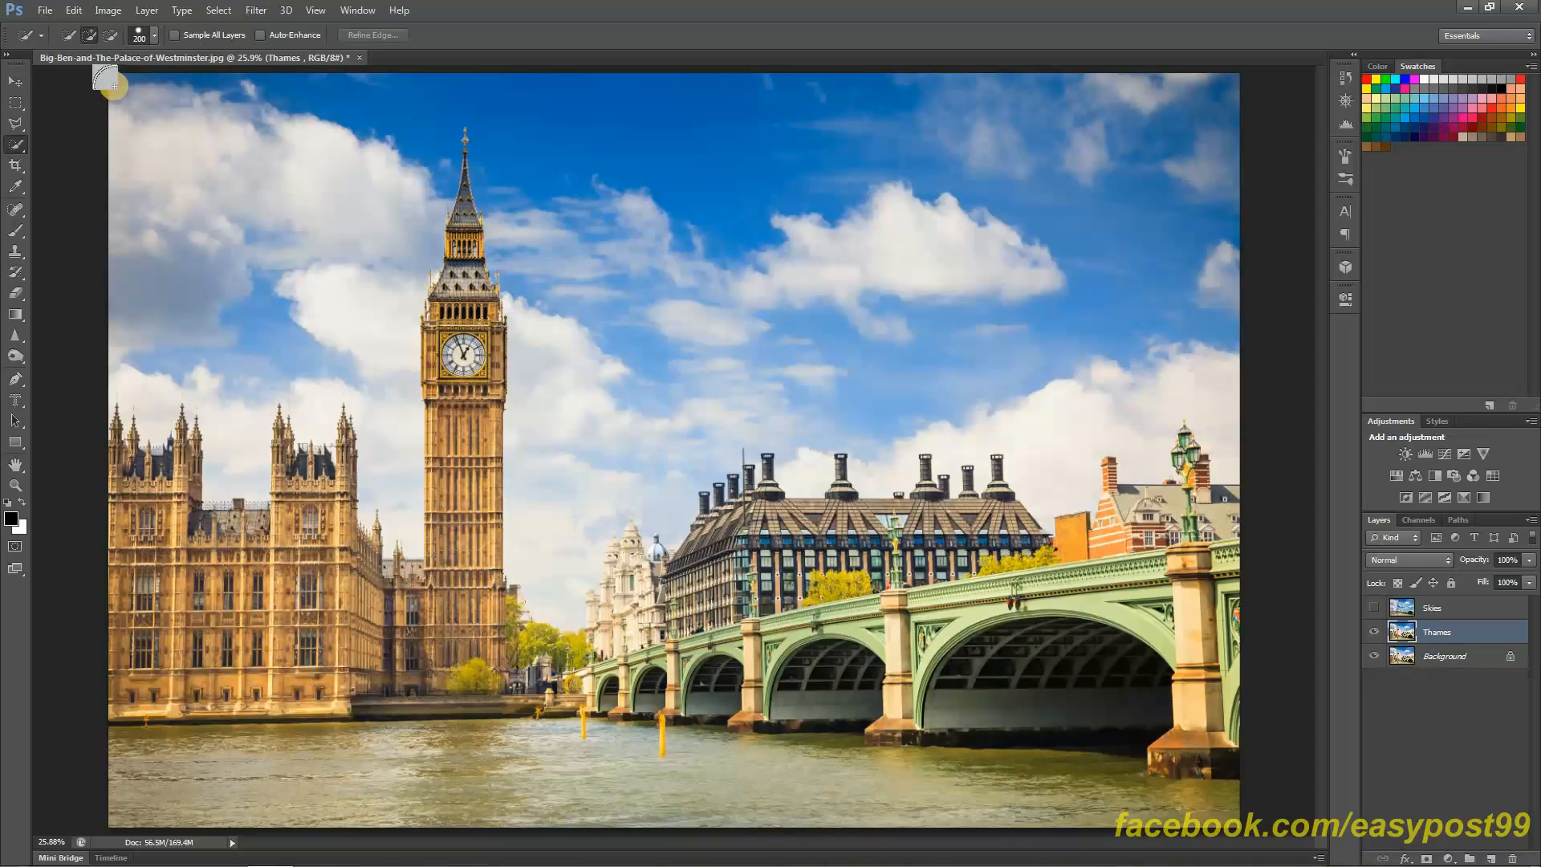
{"action": "left_click_drag", "start_coordinate": [109, 83], "coordinate": [213, 311]}
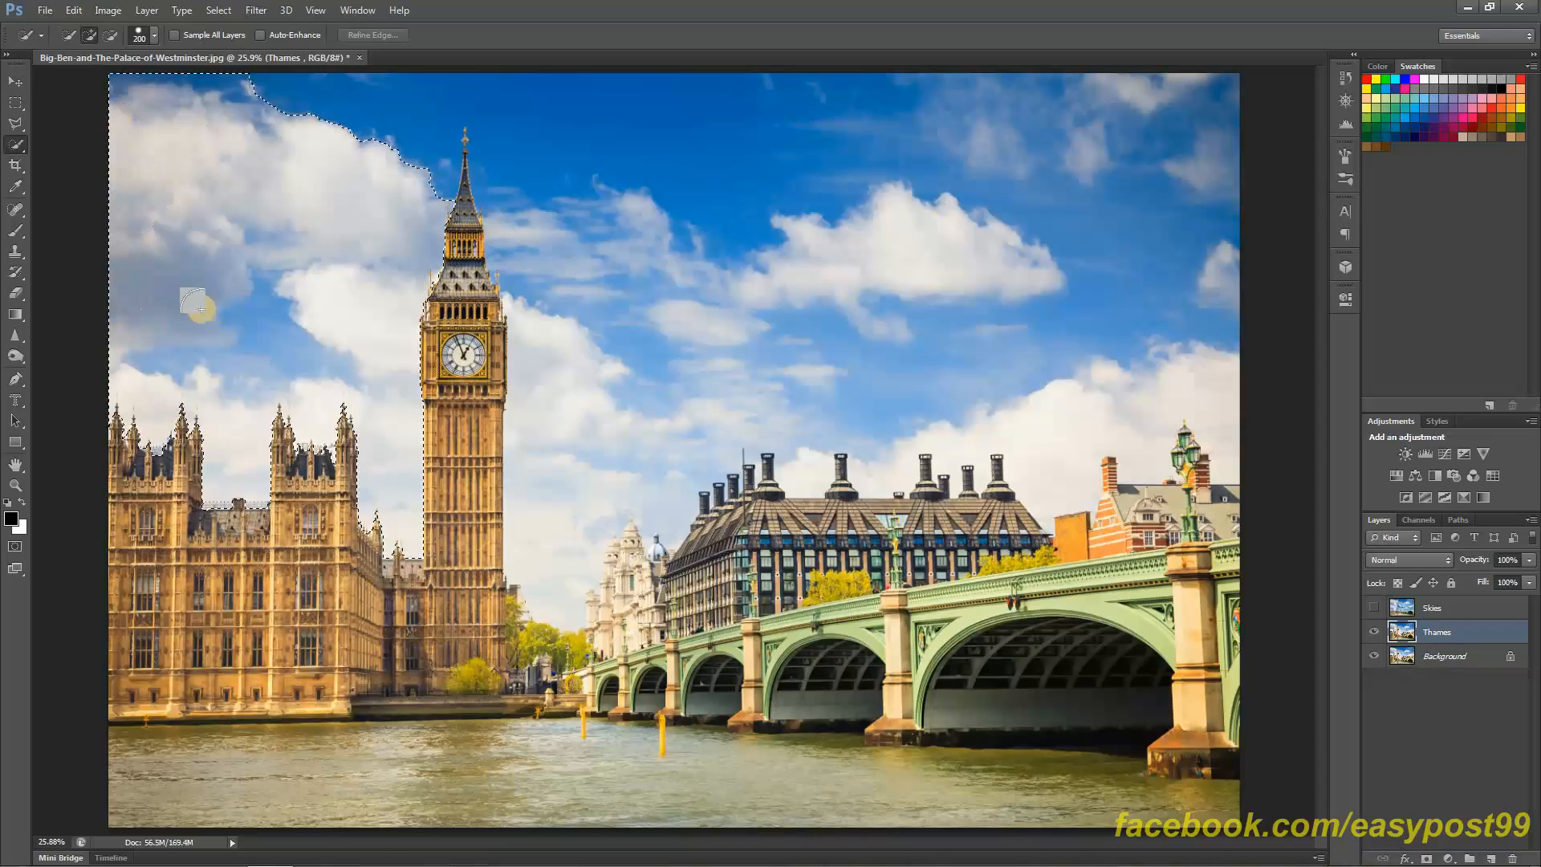
{"action": "mouse_move", "coordinate": [213, 312]}
{"action": "left_mouse_down"}
{"action": "mouse_move", "coordinate": [435, 74]}
{"action": "mouse_move", "coordinate": [548, 296]}
{"action": "mouse_move", "coordinate": [606, 468]}
{"action": "mouse_move", "coordinate": [1038, 433]}
{"action": "mouse_move", "coordinate": [1143, 385]}
{"action": "left_mouse_up"}
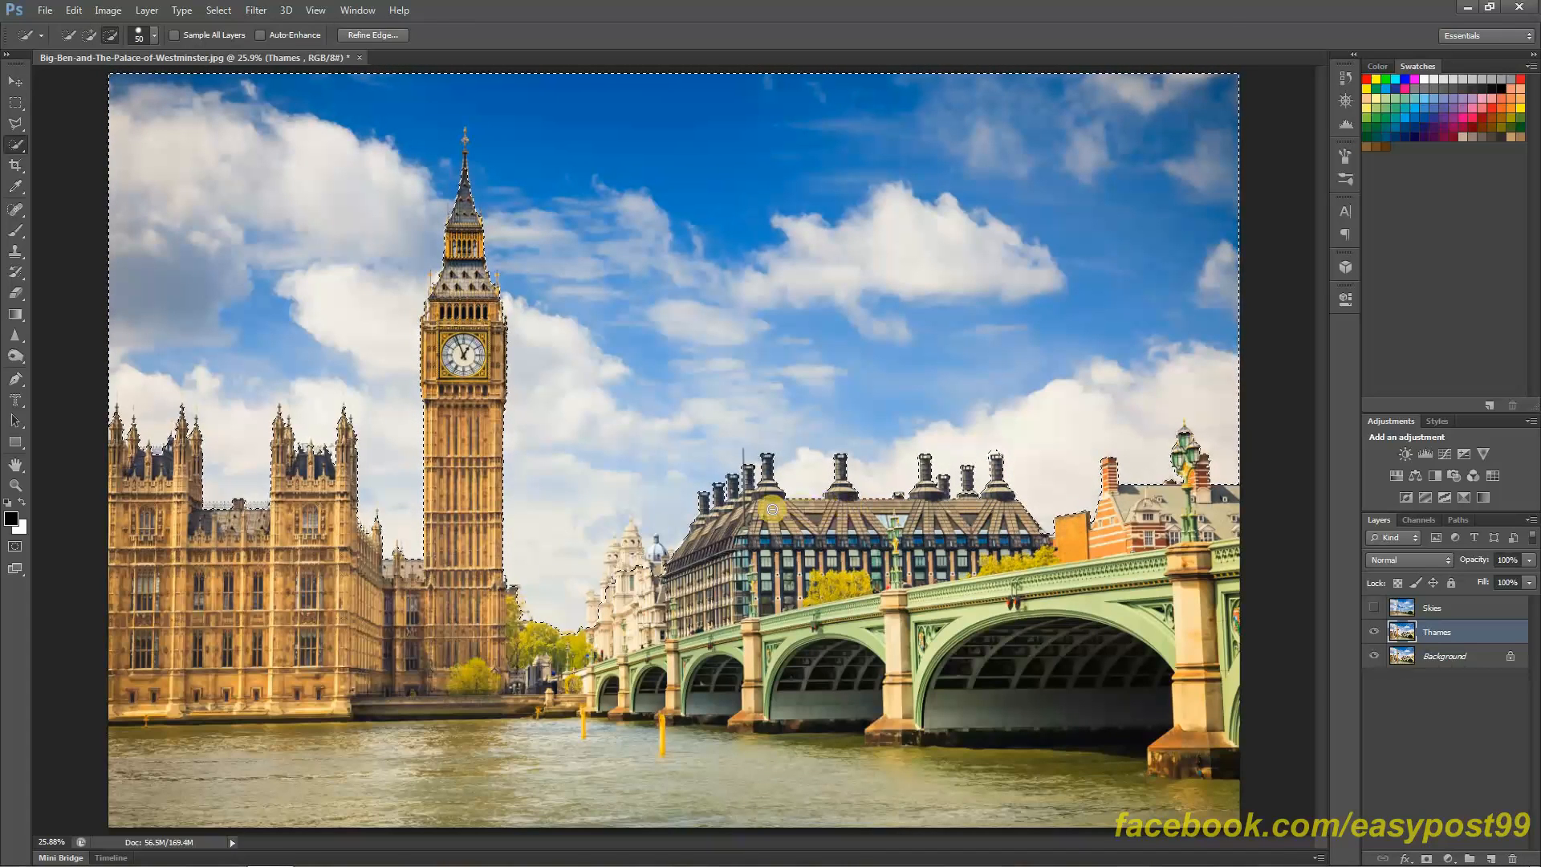
{"action": "left_click", "coordinate": [654, 556], "text": "alt"}
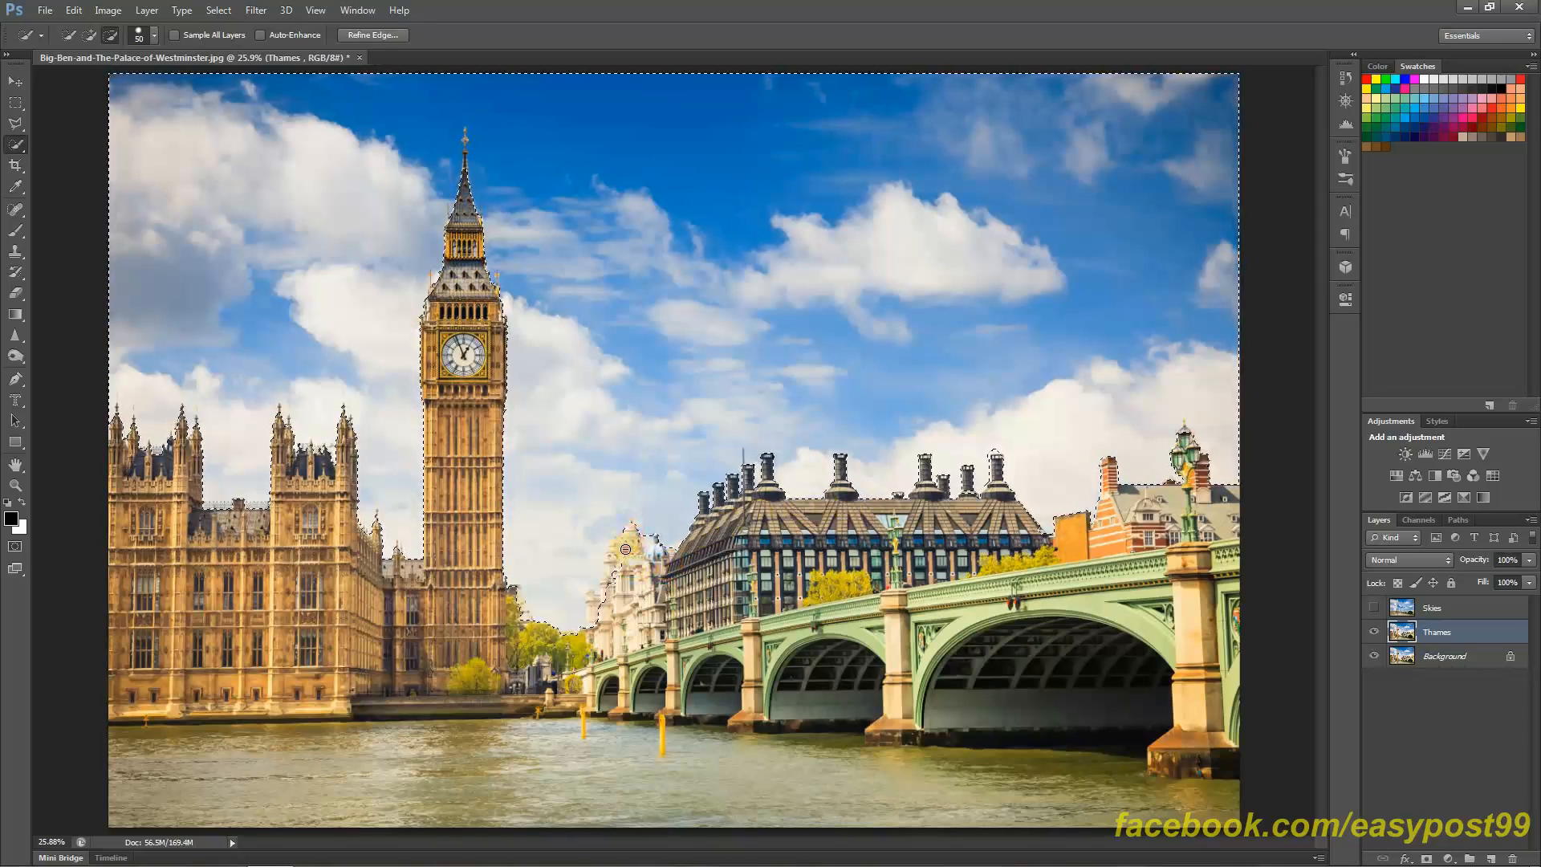
{"action": "left_click", "coordinate": [614, 562], "text": "alt"}
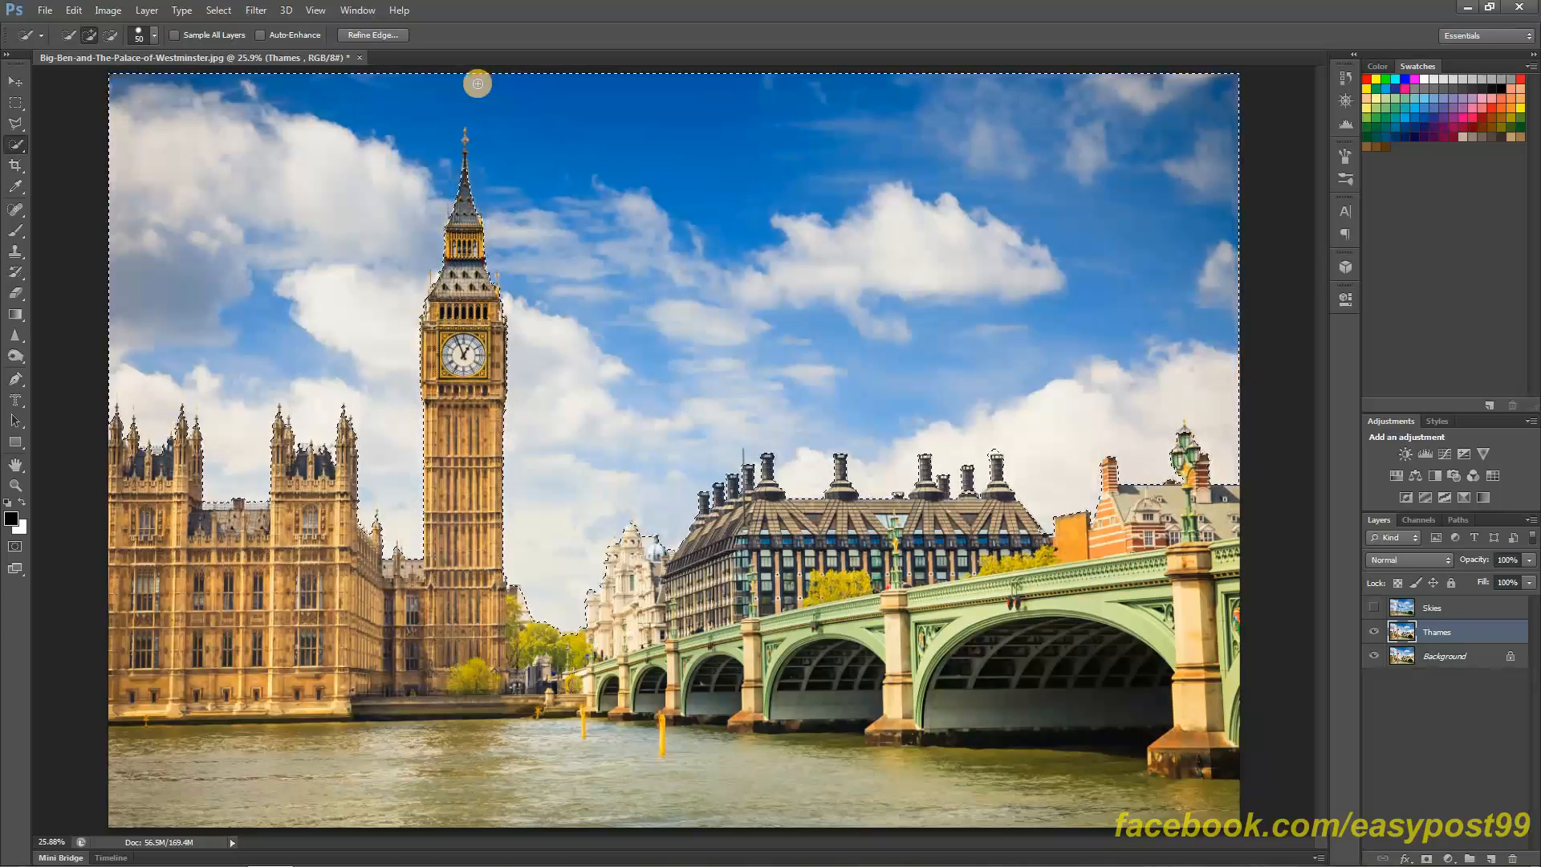
In Refine Edge set Smart Radius 3 px, Decontaminate Colors at 60% and output to a new masked layer
{"action": "left_click", "coordinate": [392, 38]}
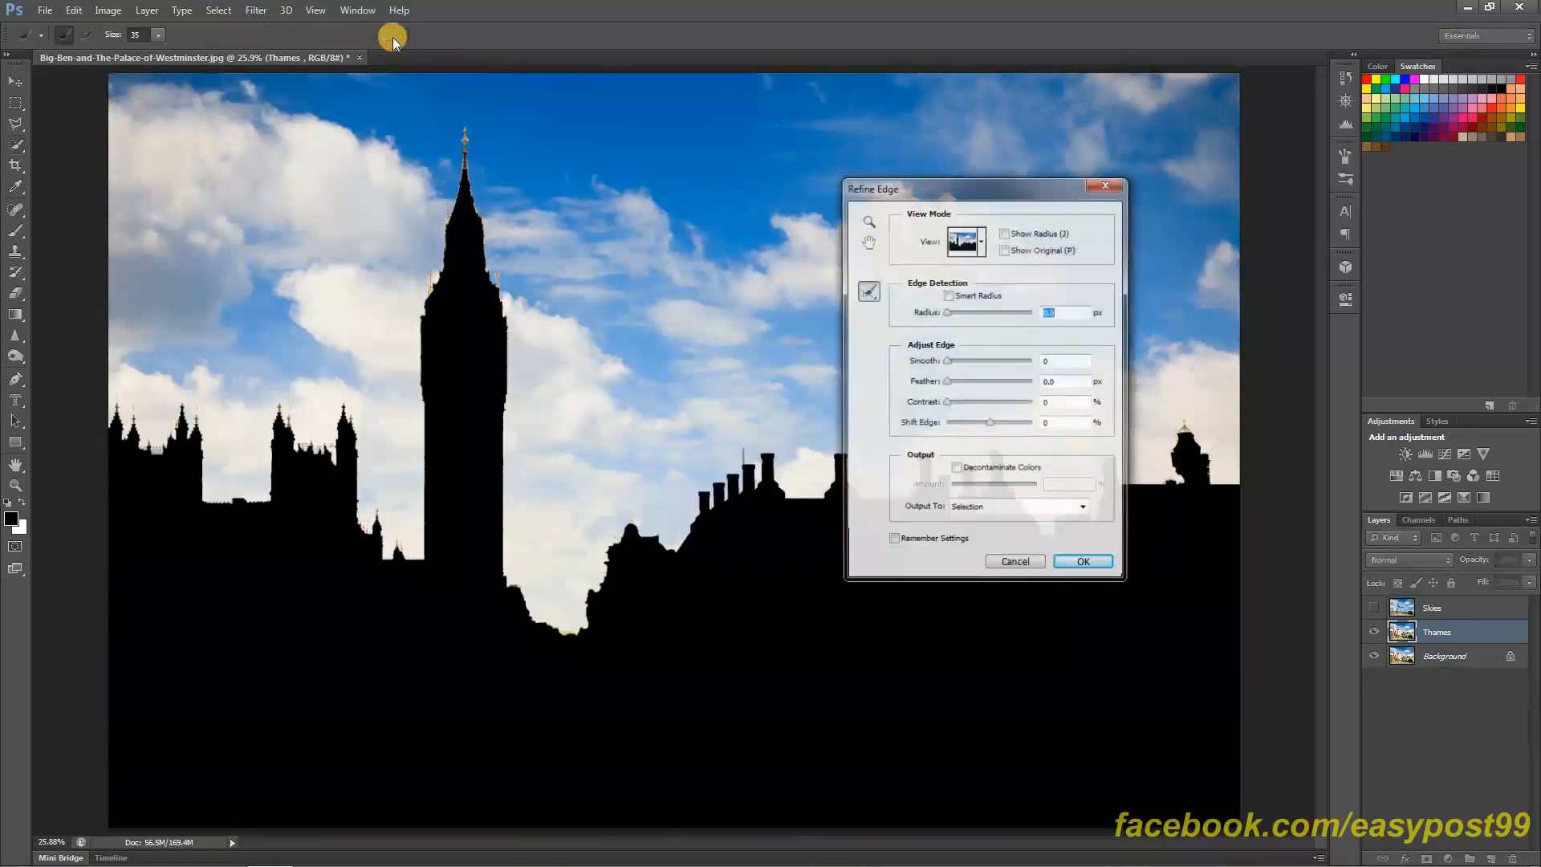
{"action": "left_click", "coordinate": [948, 296]}
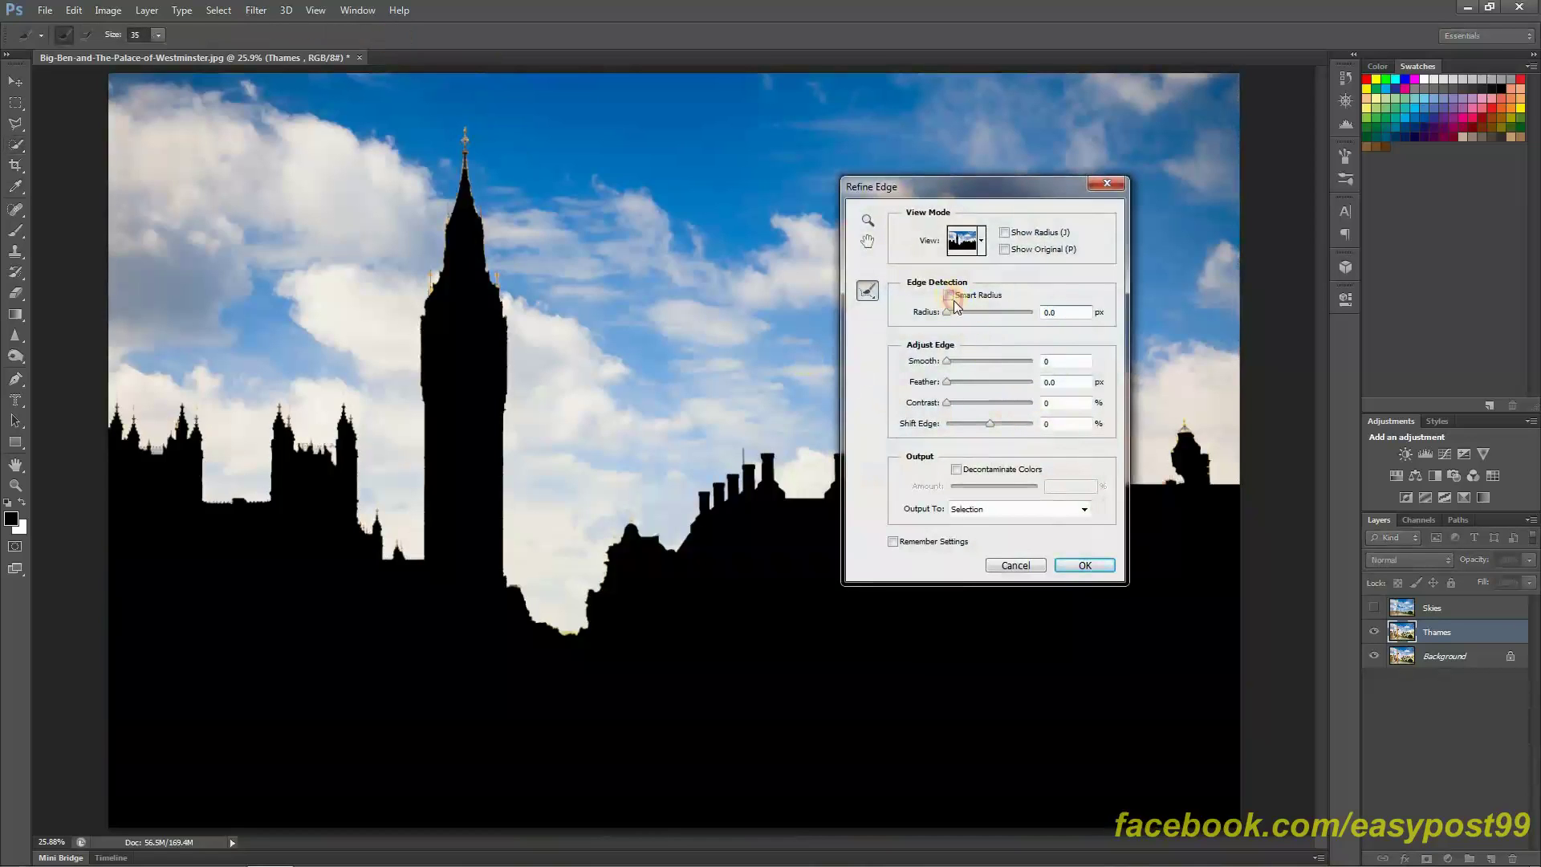
{"action": "left_click", "coordinate": [1050, 314]}
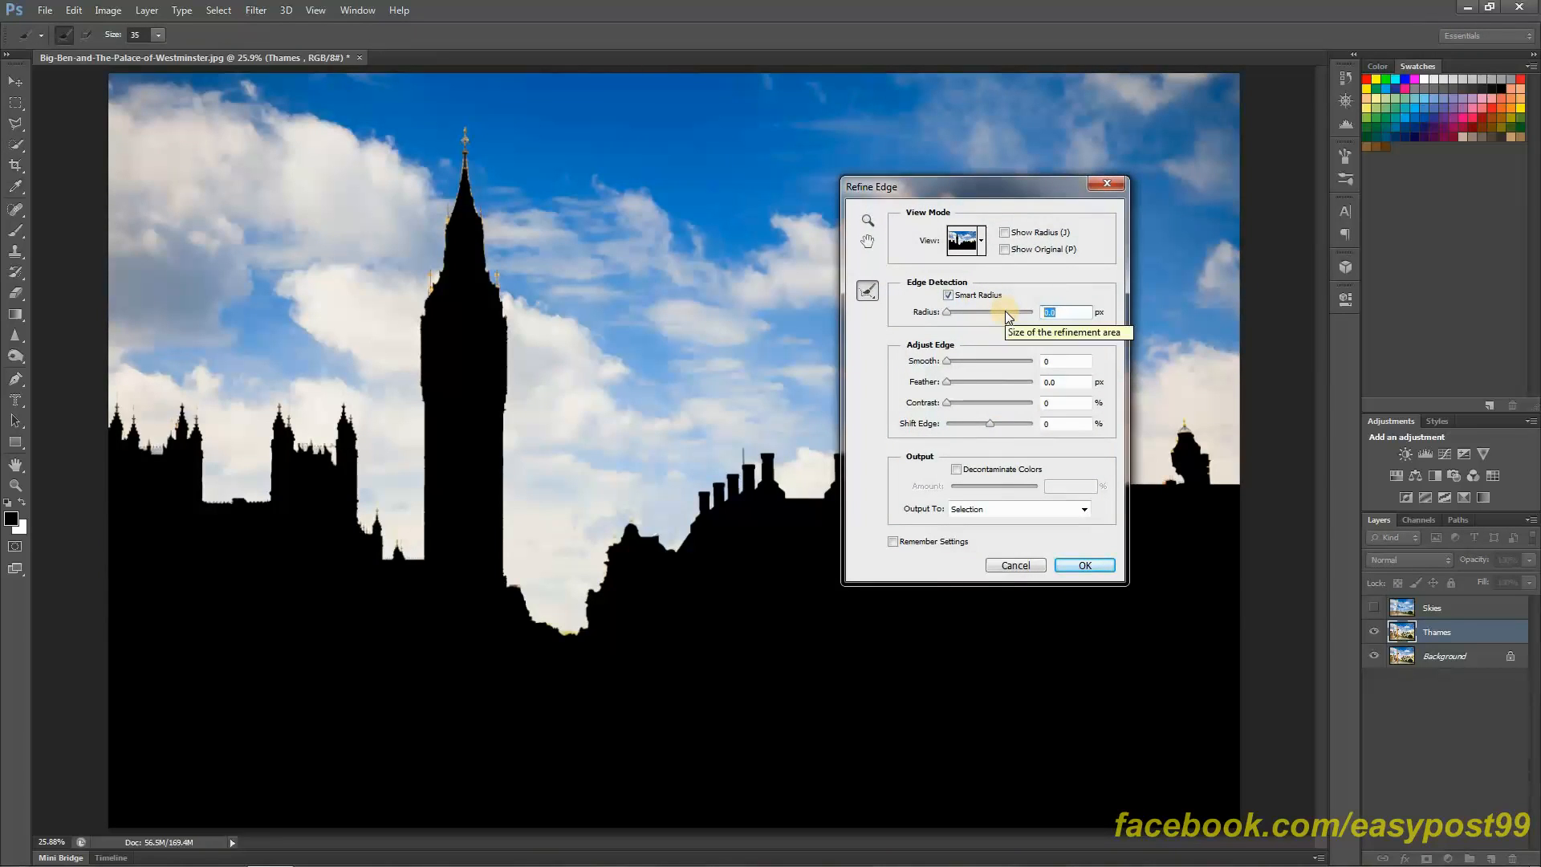
{"action": "type", "text": "0"}
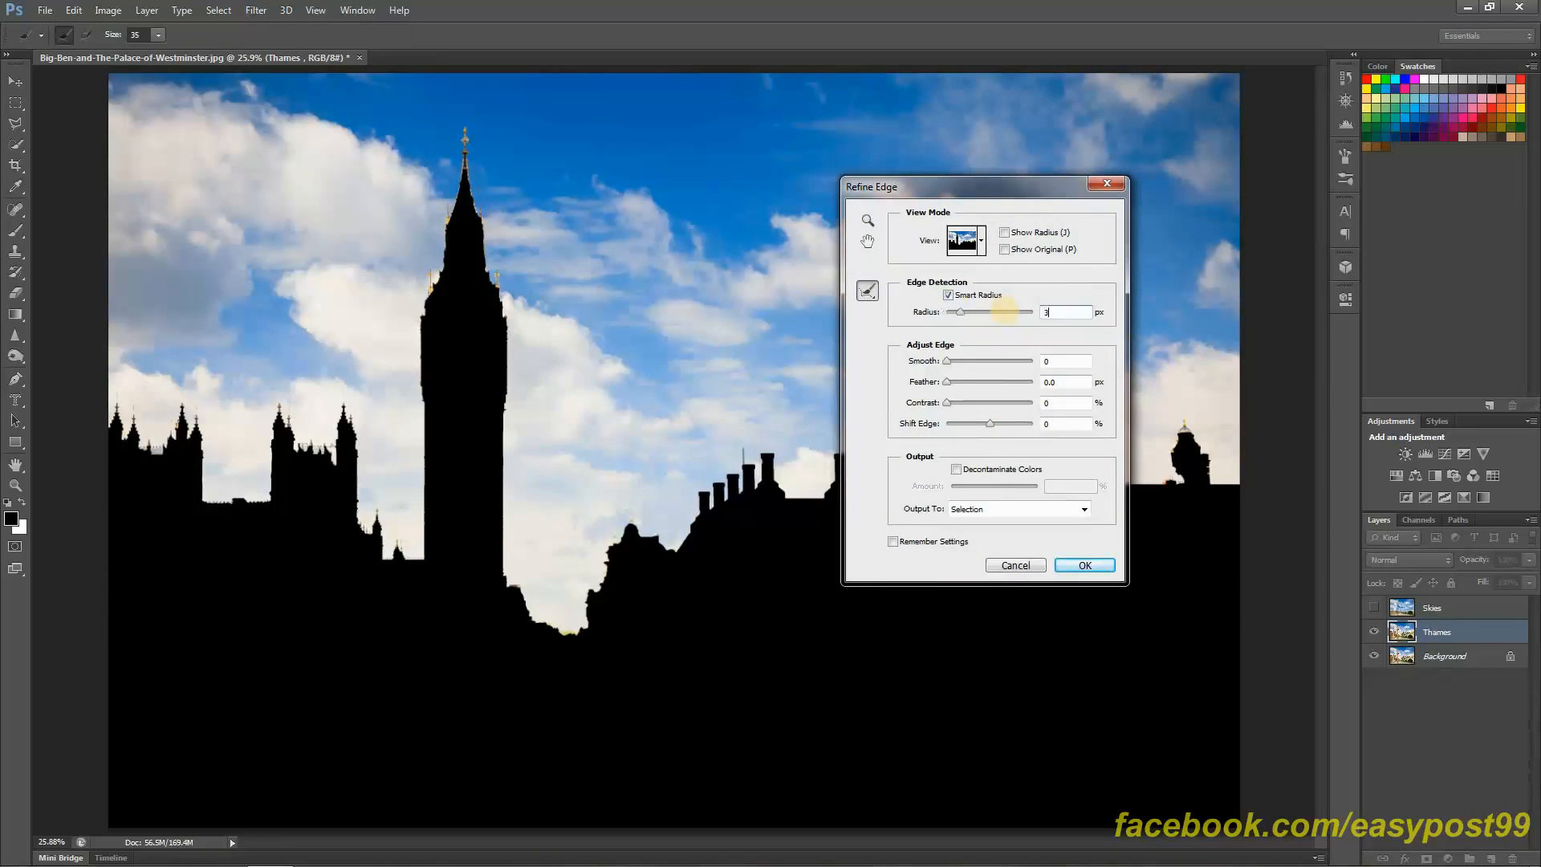
{"action": "type", "text": "0"}
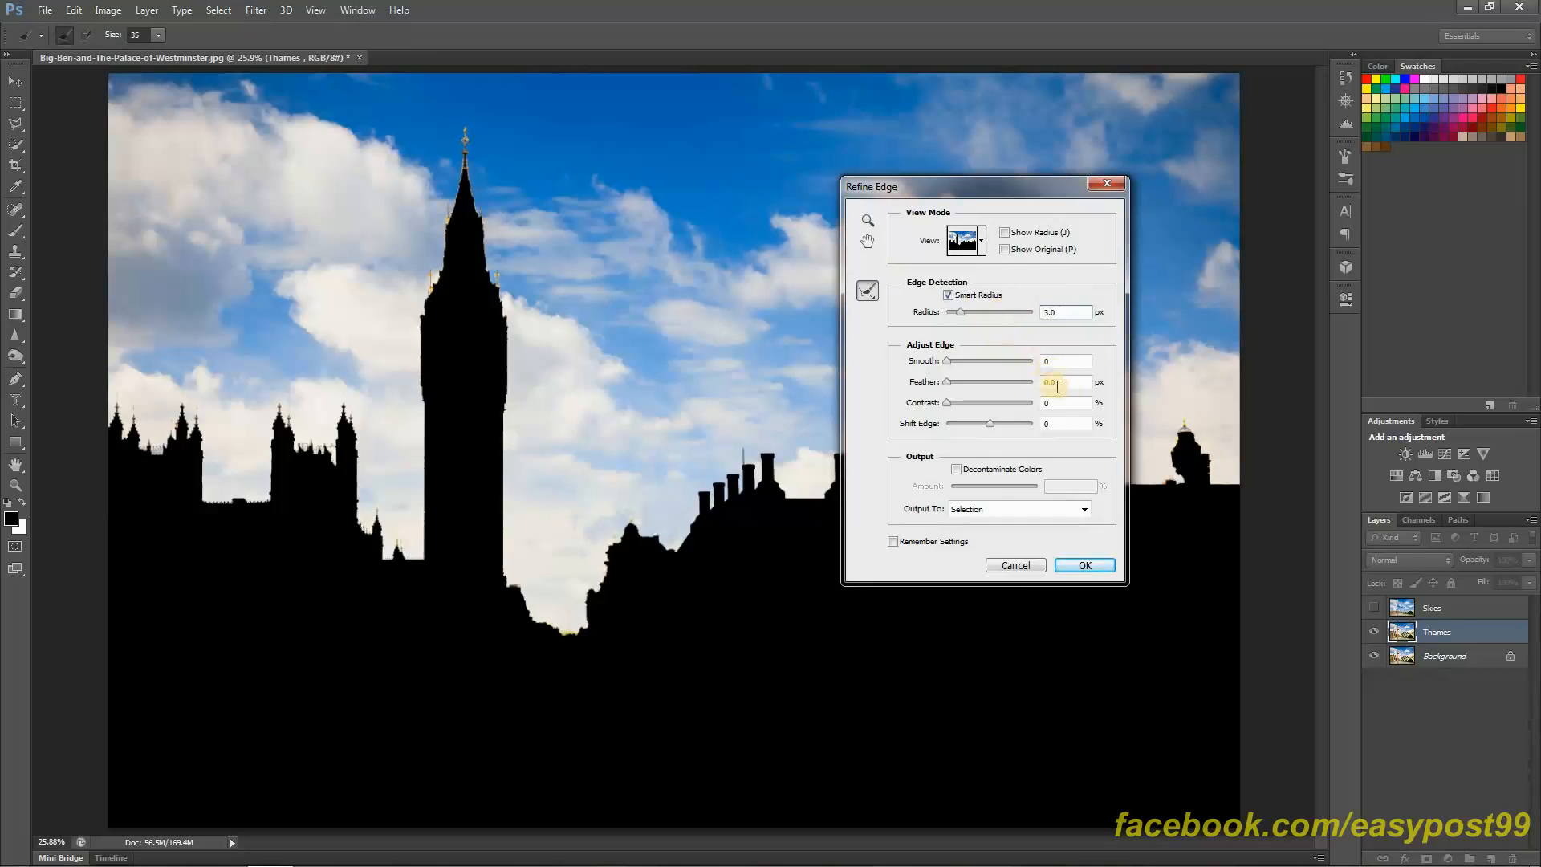
{"action": "type", "text": "0"}
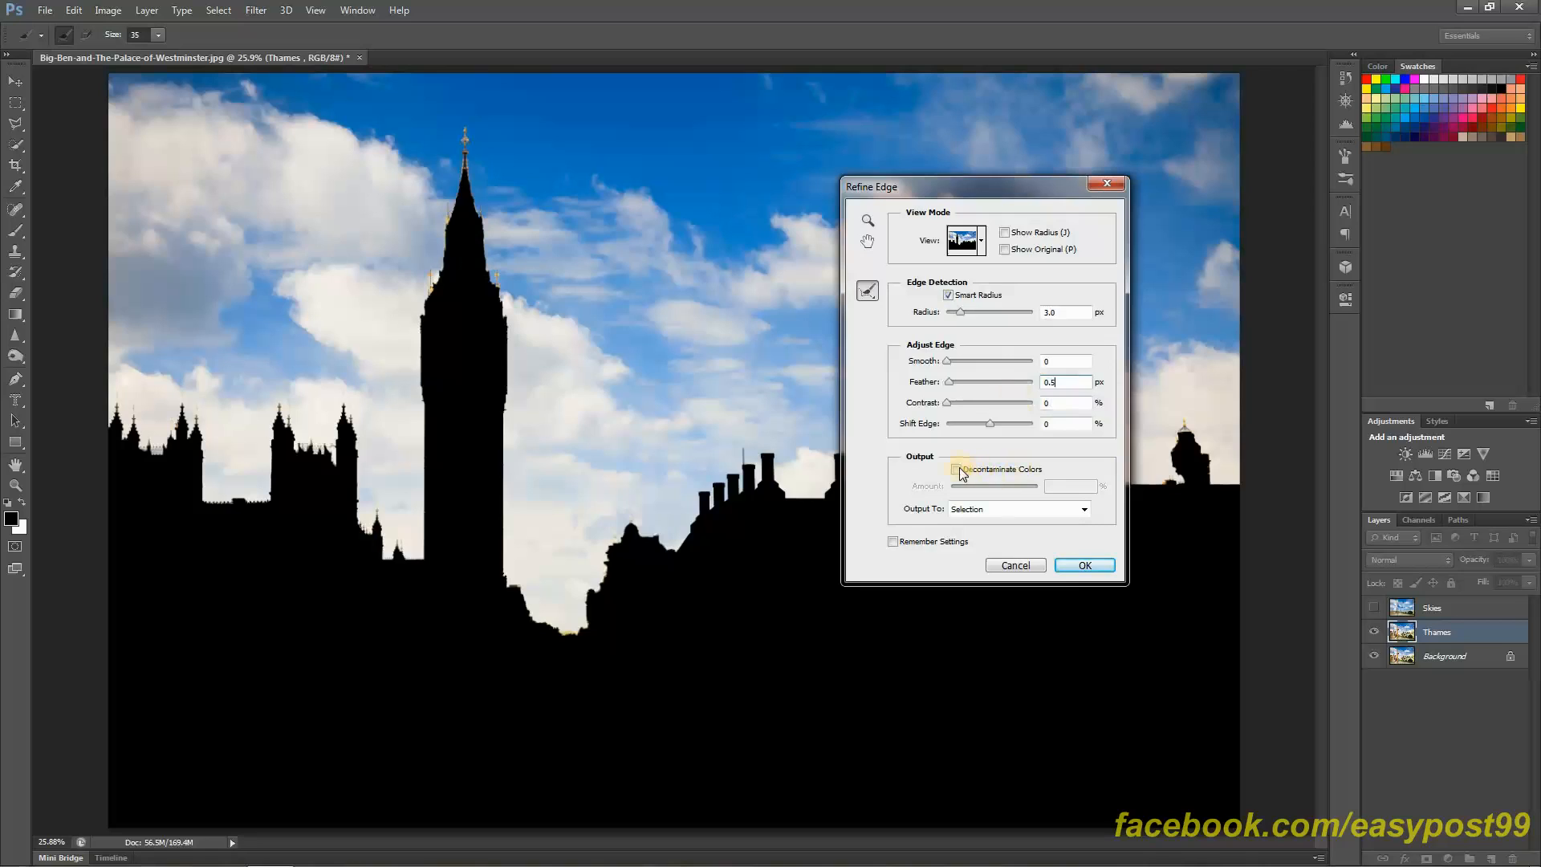
{"action": "left_click", "coordinate": [960, 468]}
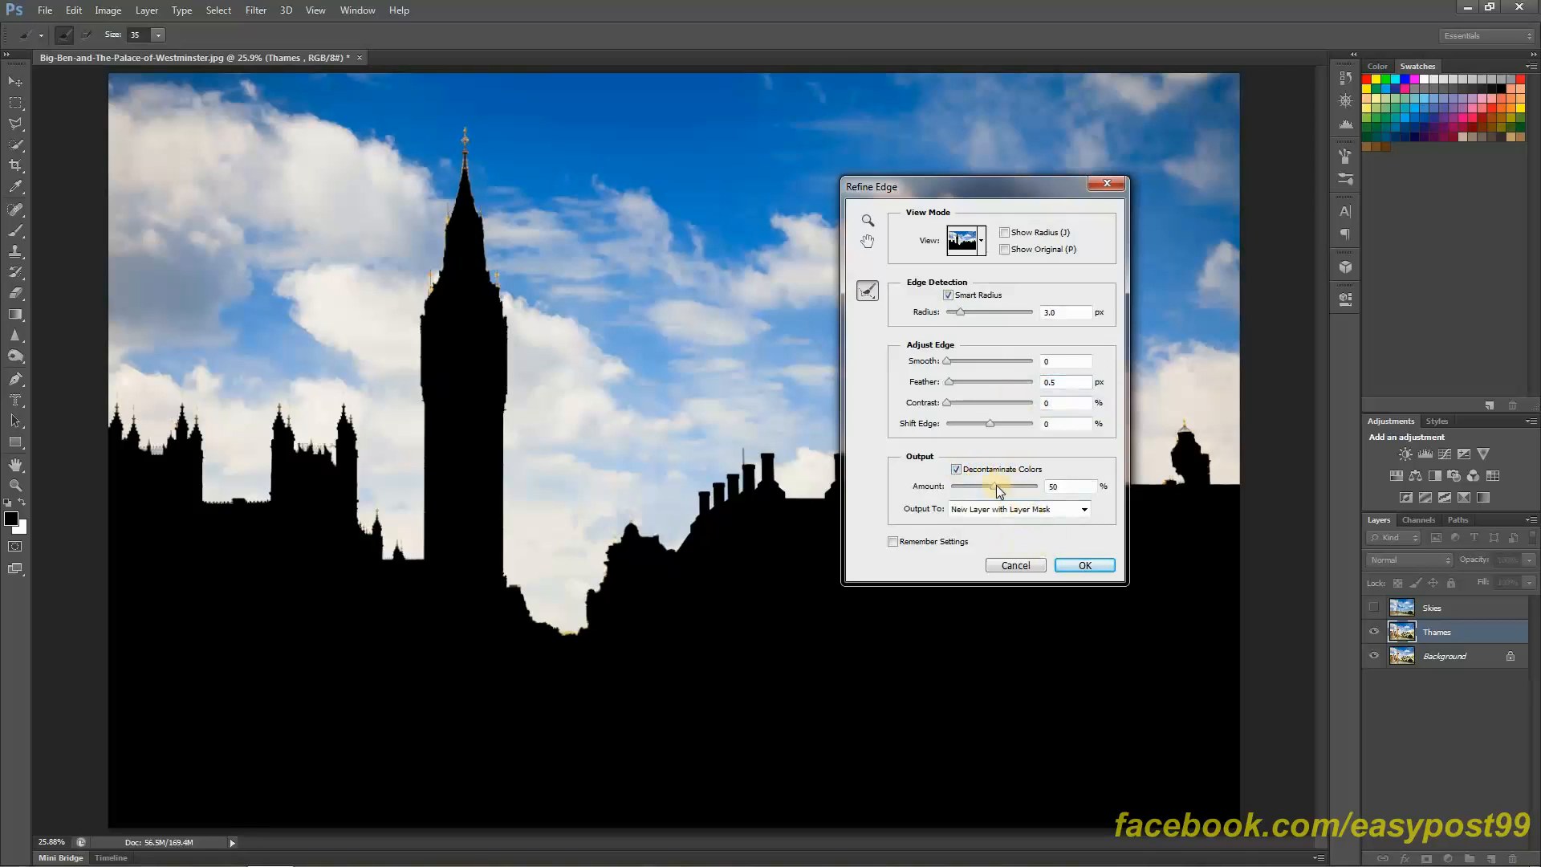
{"action": "left_click_drag", "start_coordinate": [995, 485], "coordinate": [1003, 485]}
Brush the Refine Radius Tool over Big Ben's spire tip and tower top edges
{"action": "left_click", "coordinate": [867, 293]}
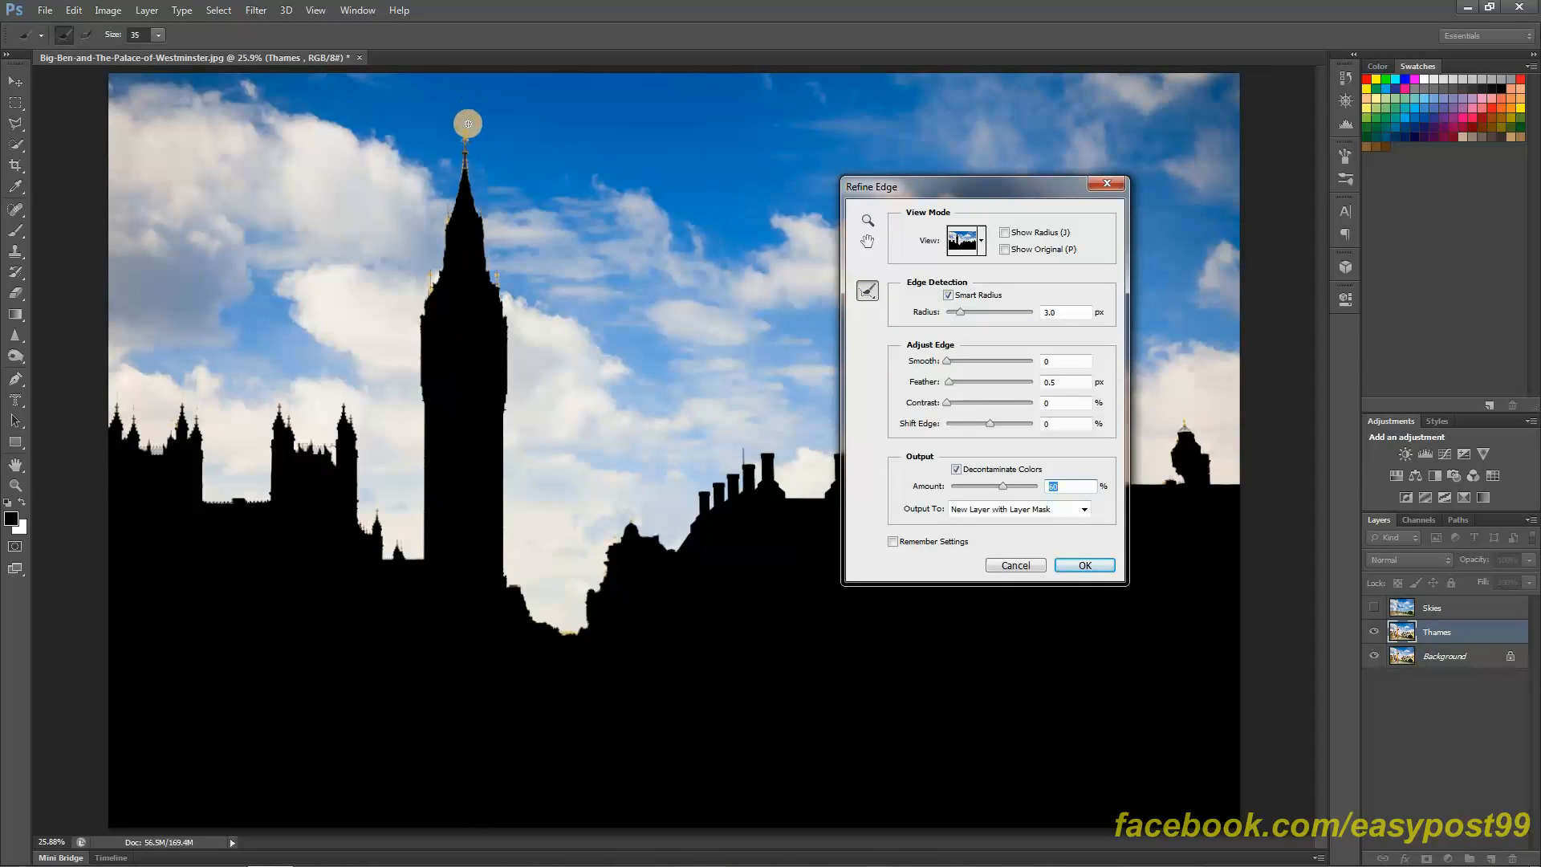
{"action": "left_click_drag", "start_coordinate": [465, 145], "coordinate": [466, 162]}
{"action": "mouse_move", "coordinate": [465, 126]}
{"action": "left_mouse_down"}
{"action": "mouse_move", "coordinate": [448, 214]}
{"action": "mouse_move", "coordinate": [471, 269]}
{"action": "mouse_move", "coordinate": [481, 204]}
{"action": "left_mouse_up"}
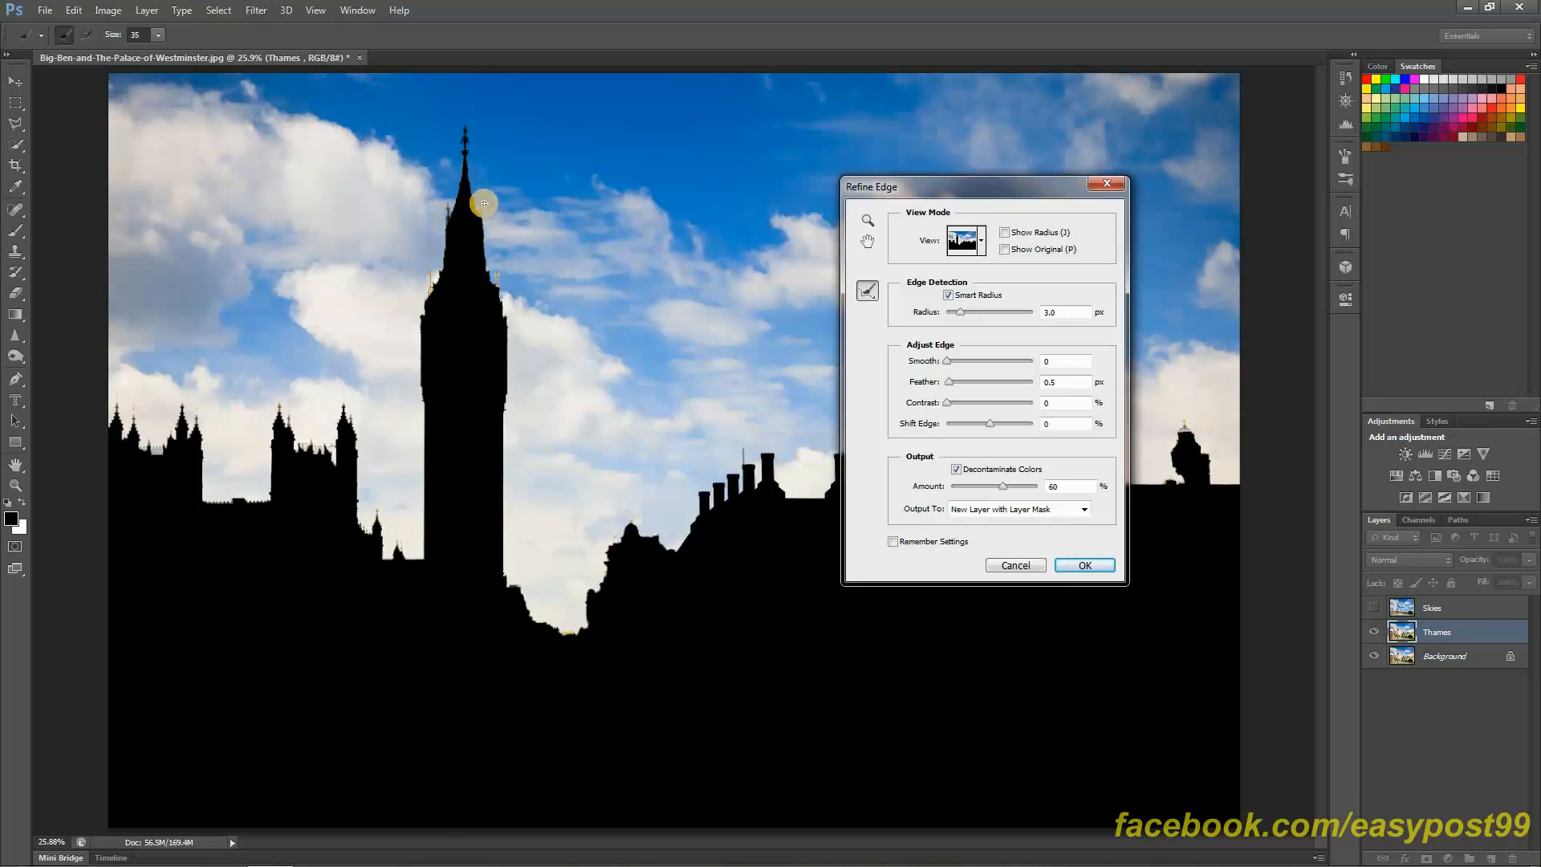
{"action": "mouse_move", "coordinate": [414, 265]}
{"action": "left_mouse_down"}
{"action": "mouse_move", "coordinate": [496, 271]}
{"action": "mouse_move", "coordinate": [498, 289]}
{"action": "left_mouse_up"}
{"action": "mouse_move", "coordinate": [455, 336]}
{"action": "left_mouse_down"}
{"action": "mouse_move", "coordinate": [435, 282]}
{"action": "mouse_move", "coordinate": [431, 297]}
{"action": "left_mouse_up"}
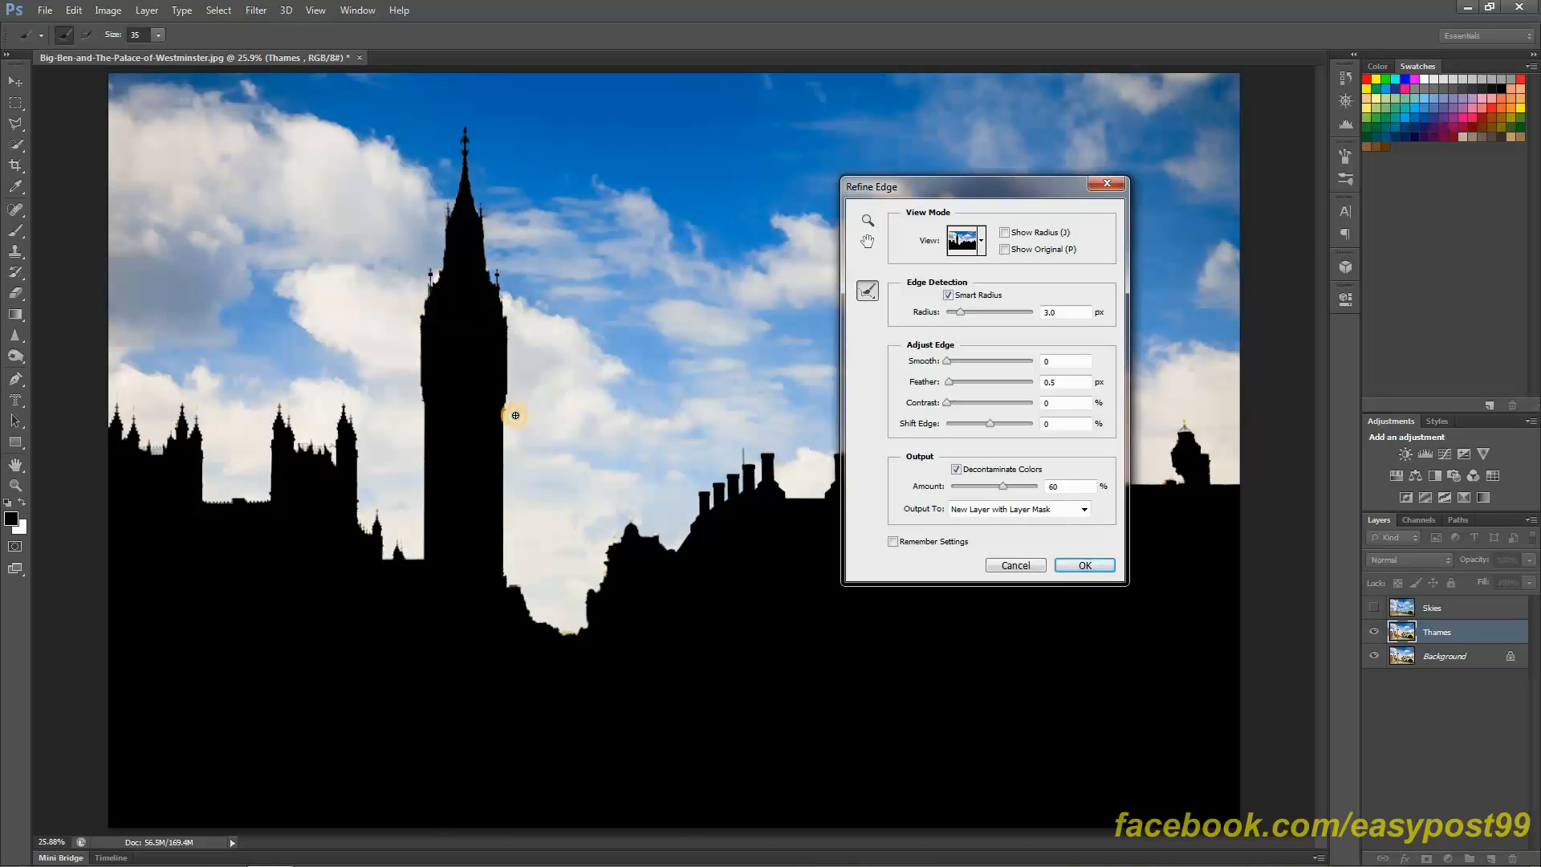
Refine the chimney roofline and left Parliament tower edges, then apply the refinement
{"action": "left_click", "coordinate": [1025, 196]}
{"action": "left_click_drag", "start_coordinate": [1025, 195], "coordinate": [419, 278]}
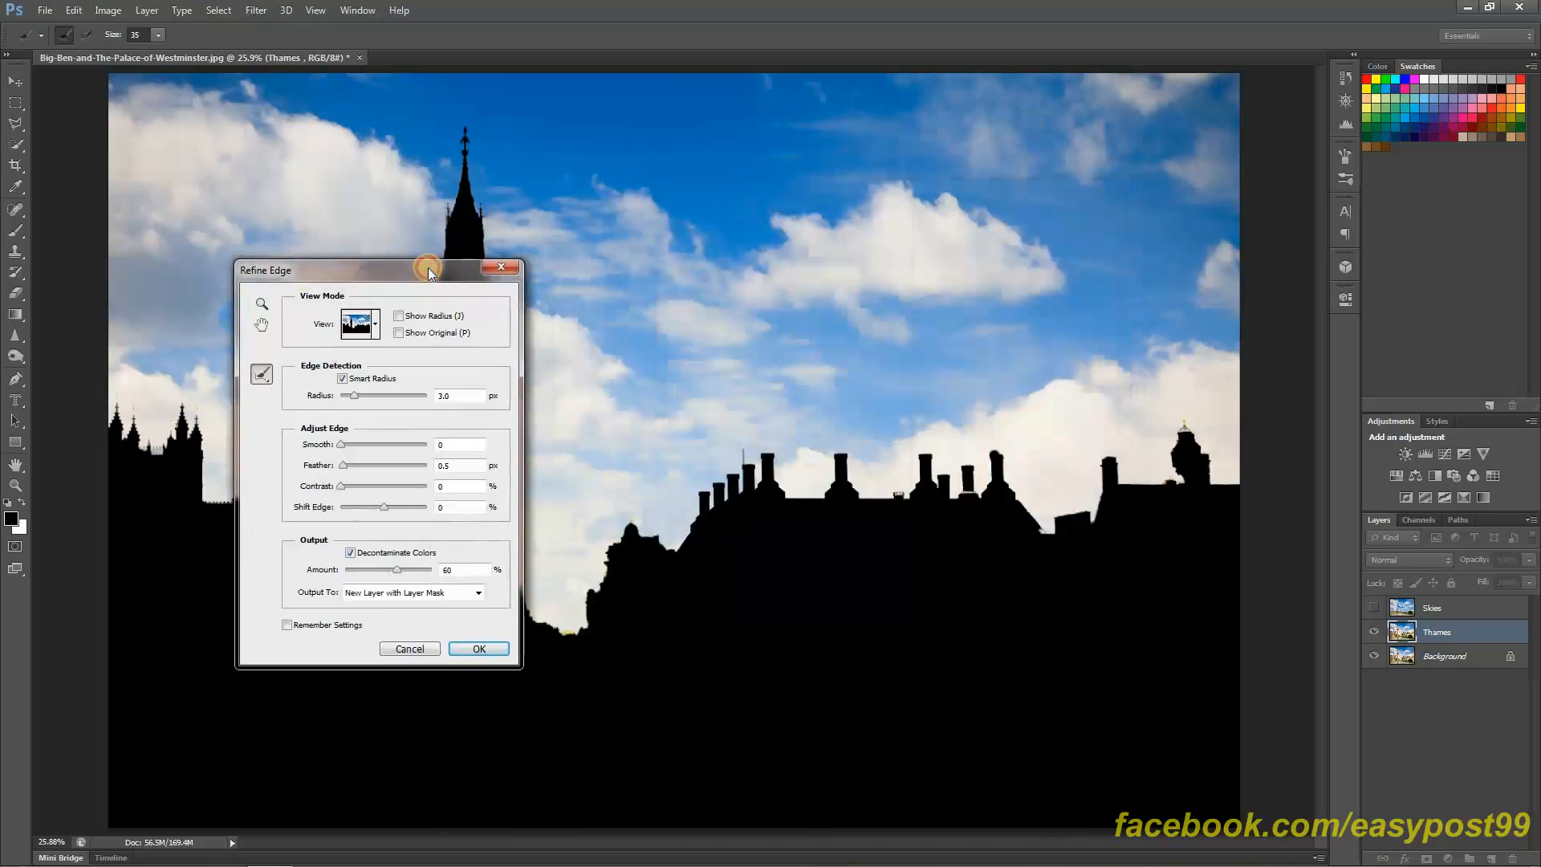
{"action": "left_click_drag", "start_coordinate": [896, 500], "coordinate": [900, 505]}
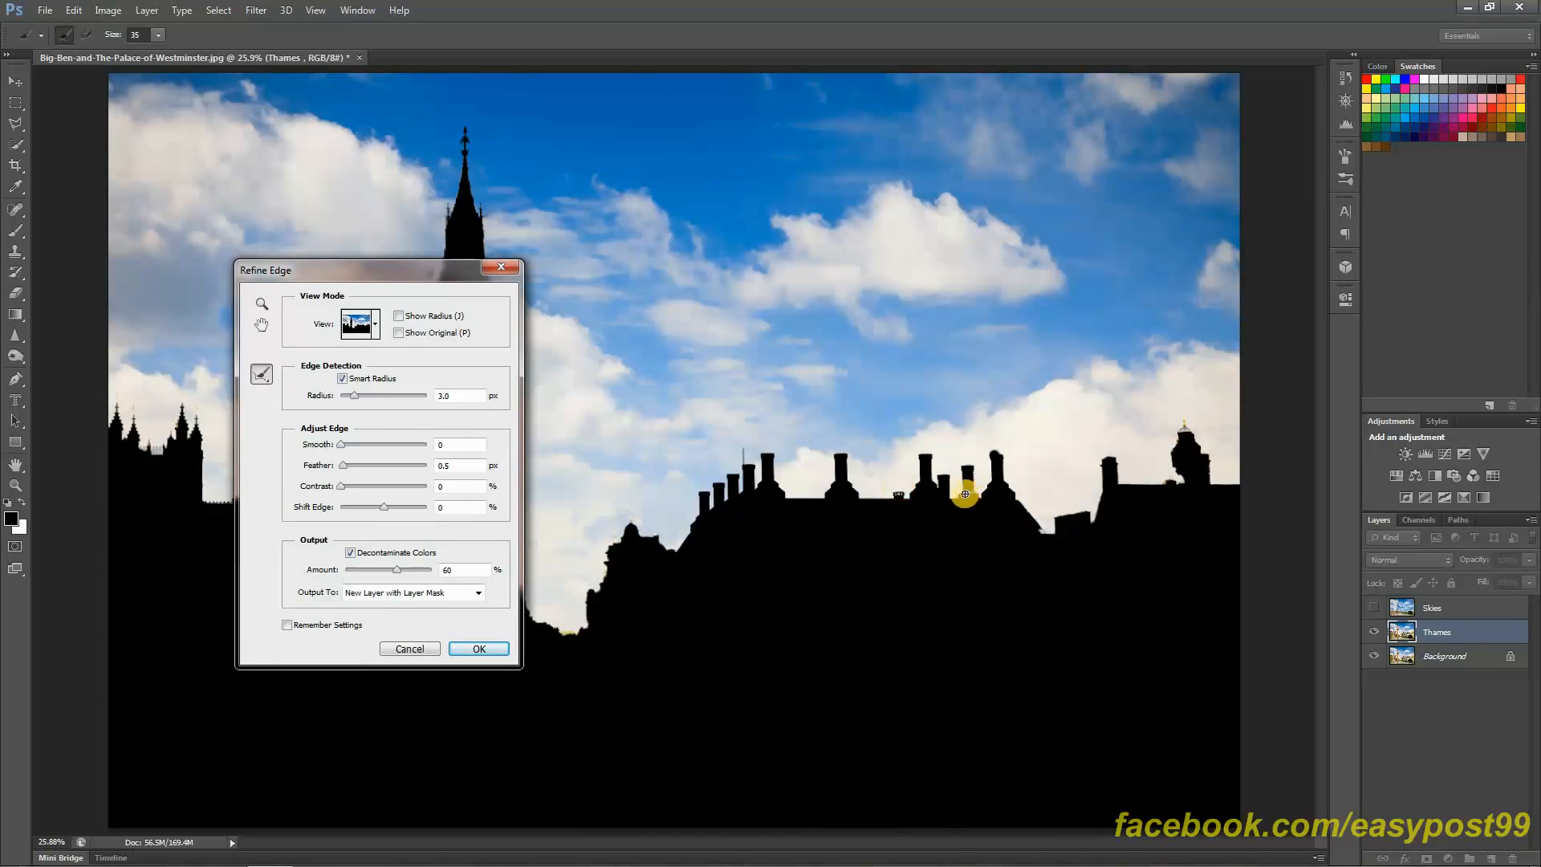
{"action": "left_click", "coordinate": [996, 507]}
{"action": "left_click", "coordinate": [1175, 491]}
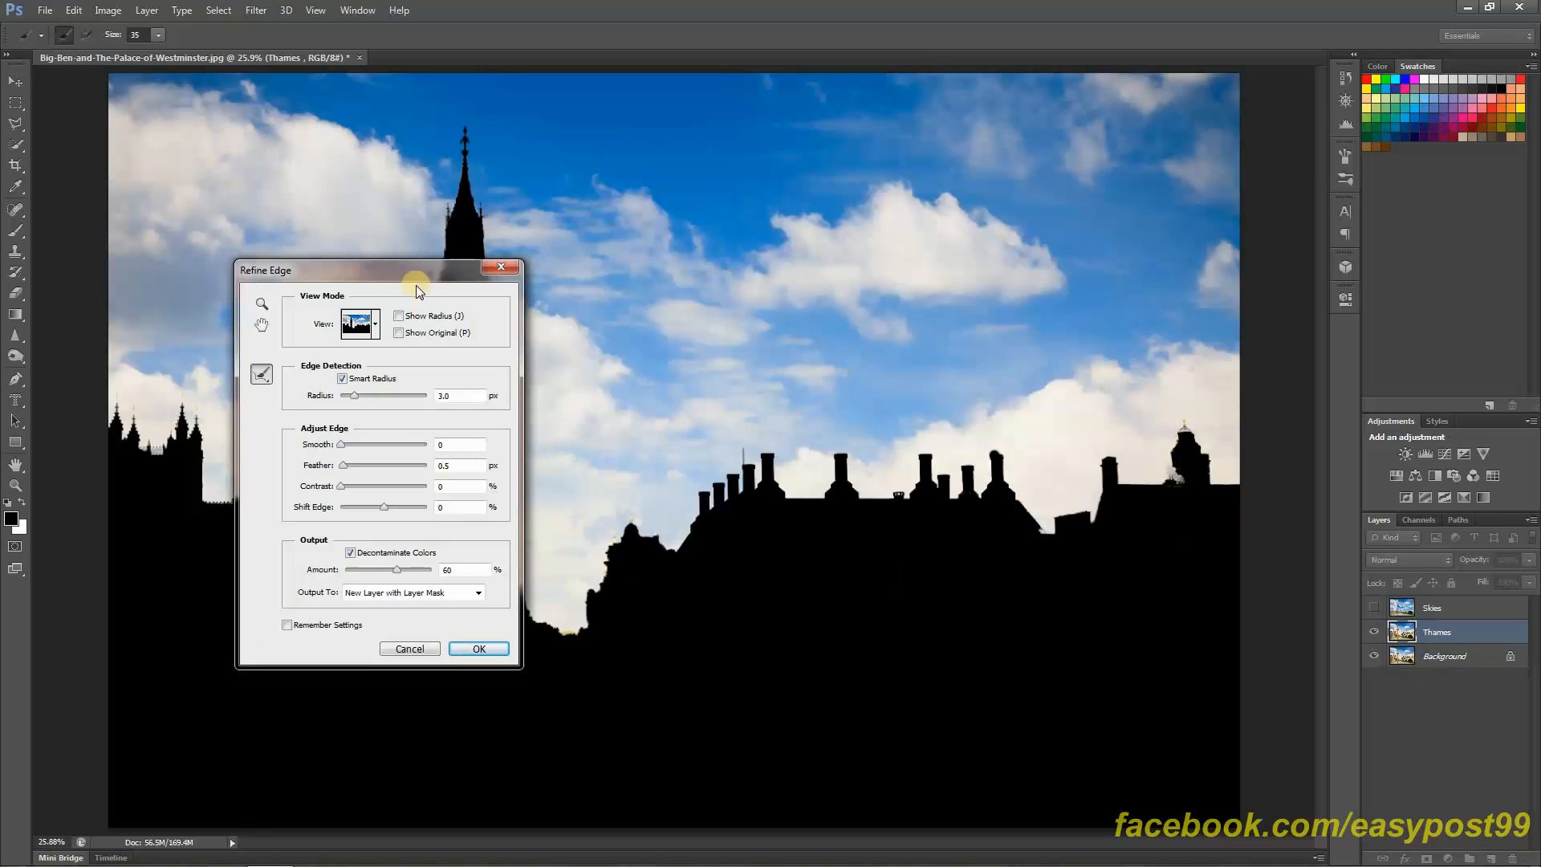
{"action": "left_click_drag", "start_coordinate": [397, 270], "coordinate": [939, 337]}
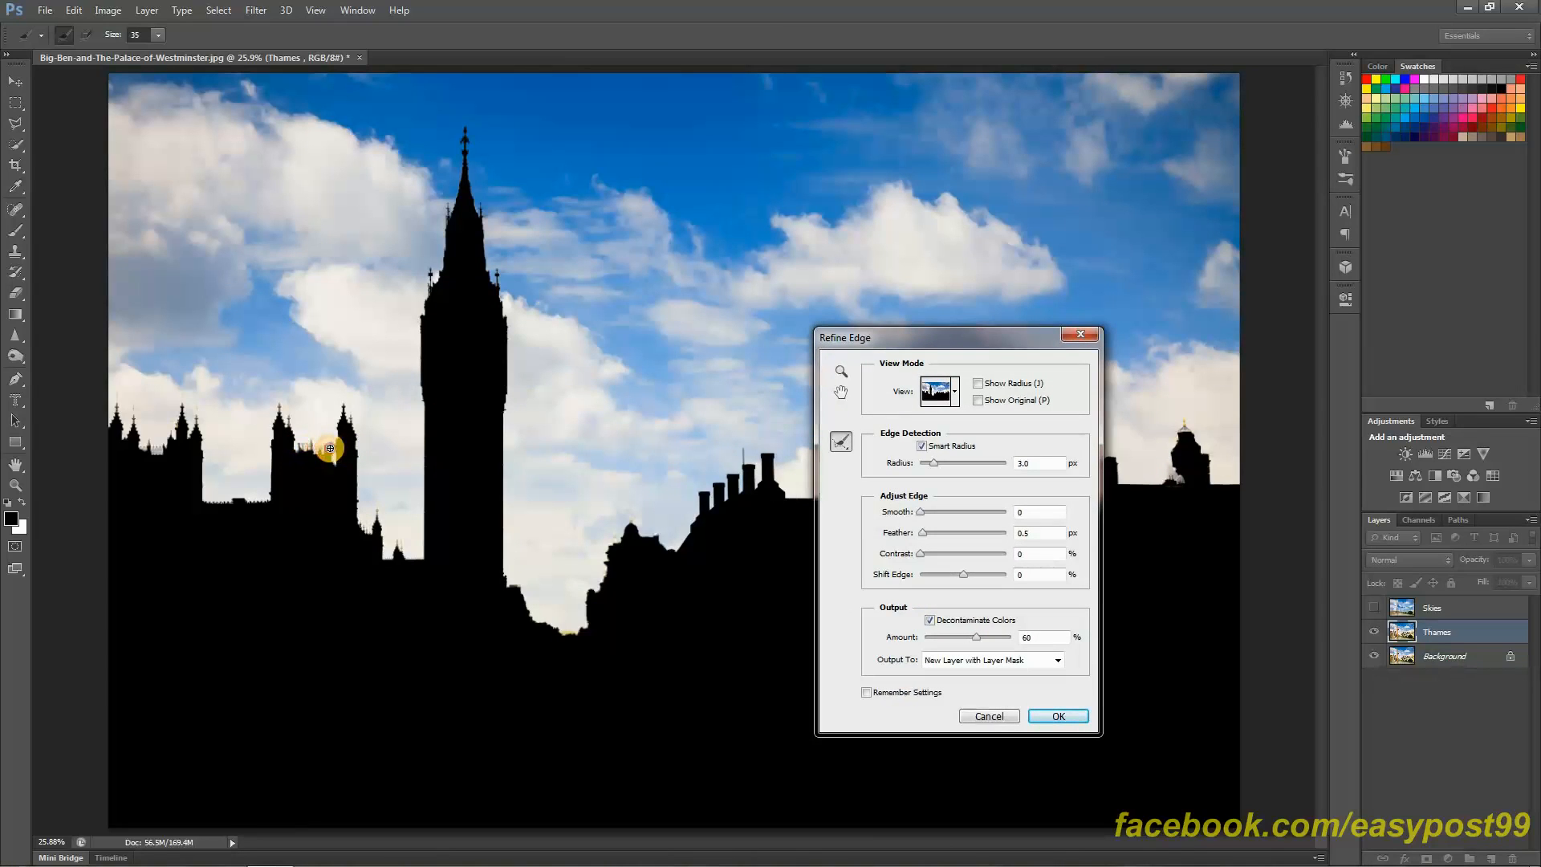
{"action": "left_click_drag", "start_coordinate": [329, 449], "coordinate": [332, 466]}
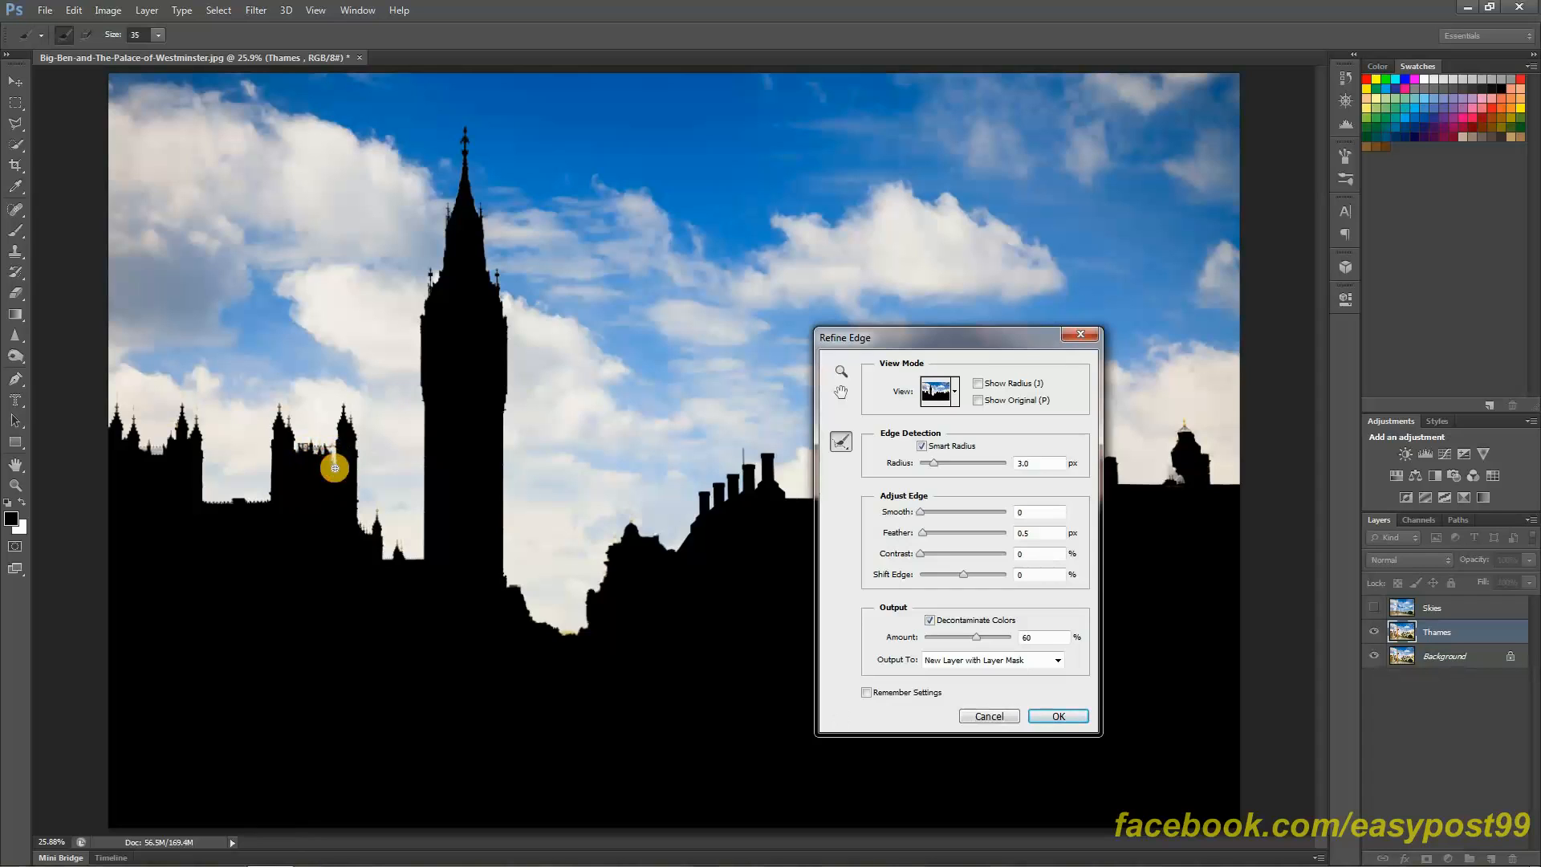
{"action": "left_click", "coordinate": [328, 469]}
{"action": "left_click_drag", "start_coordinate": [329, 468], "coordinate": [301, 451]}
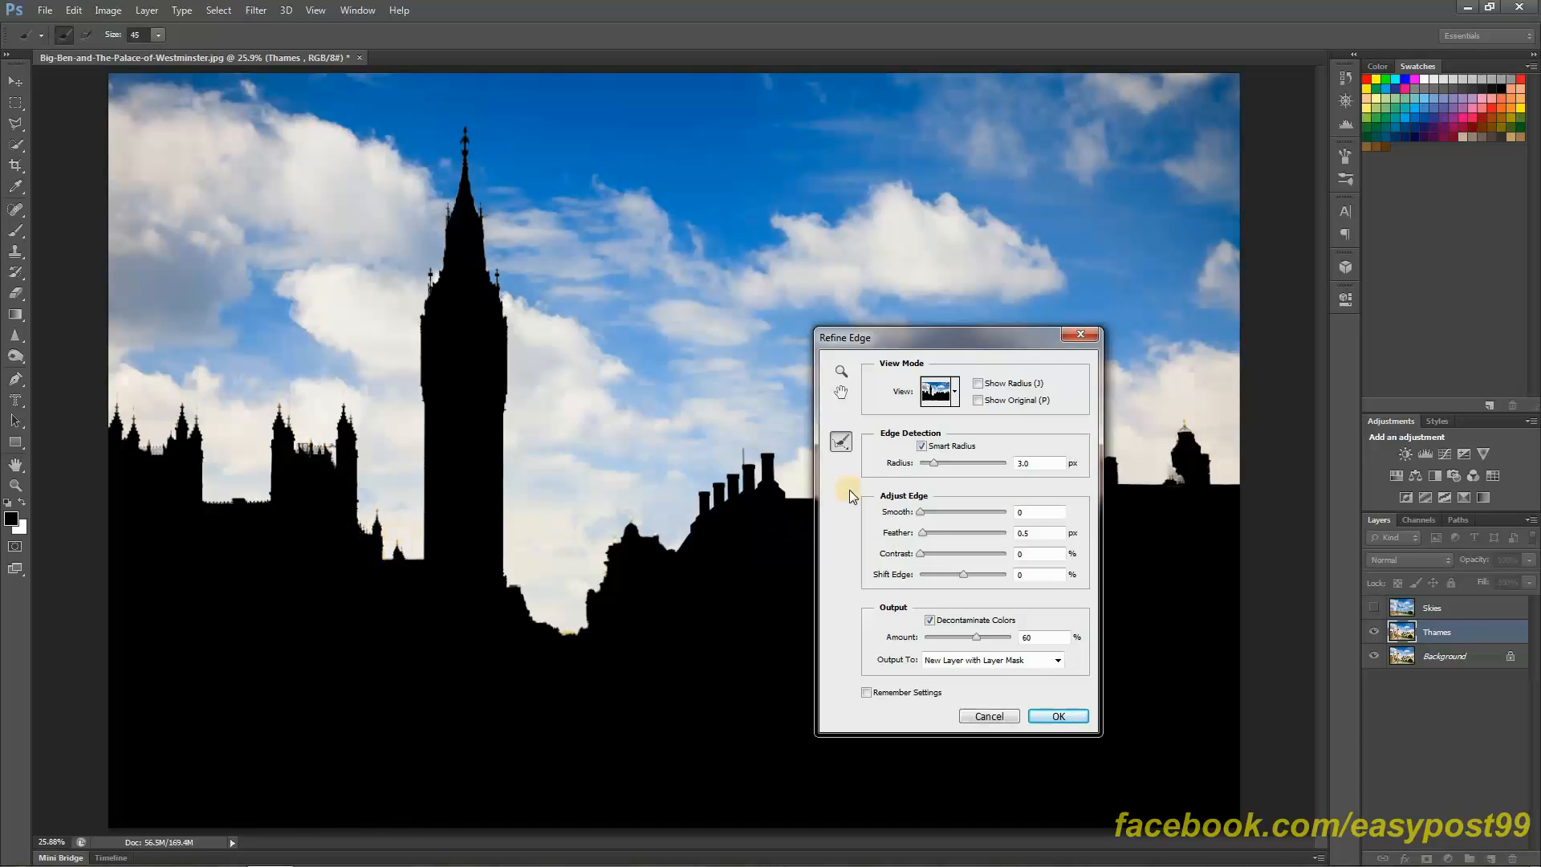
{"action": "left_click", "coordinate": [1059, 716]}
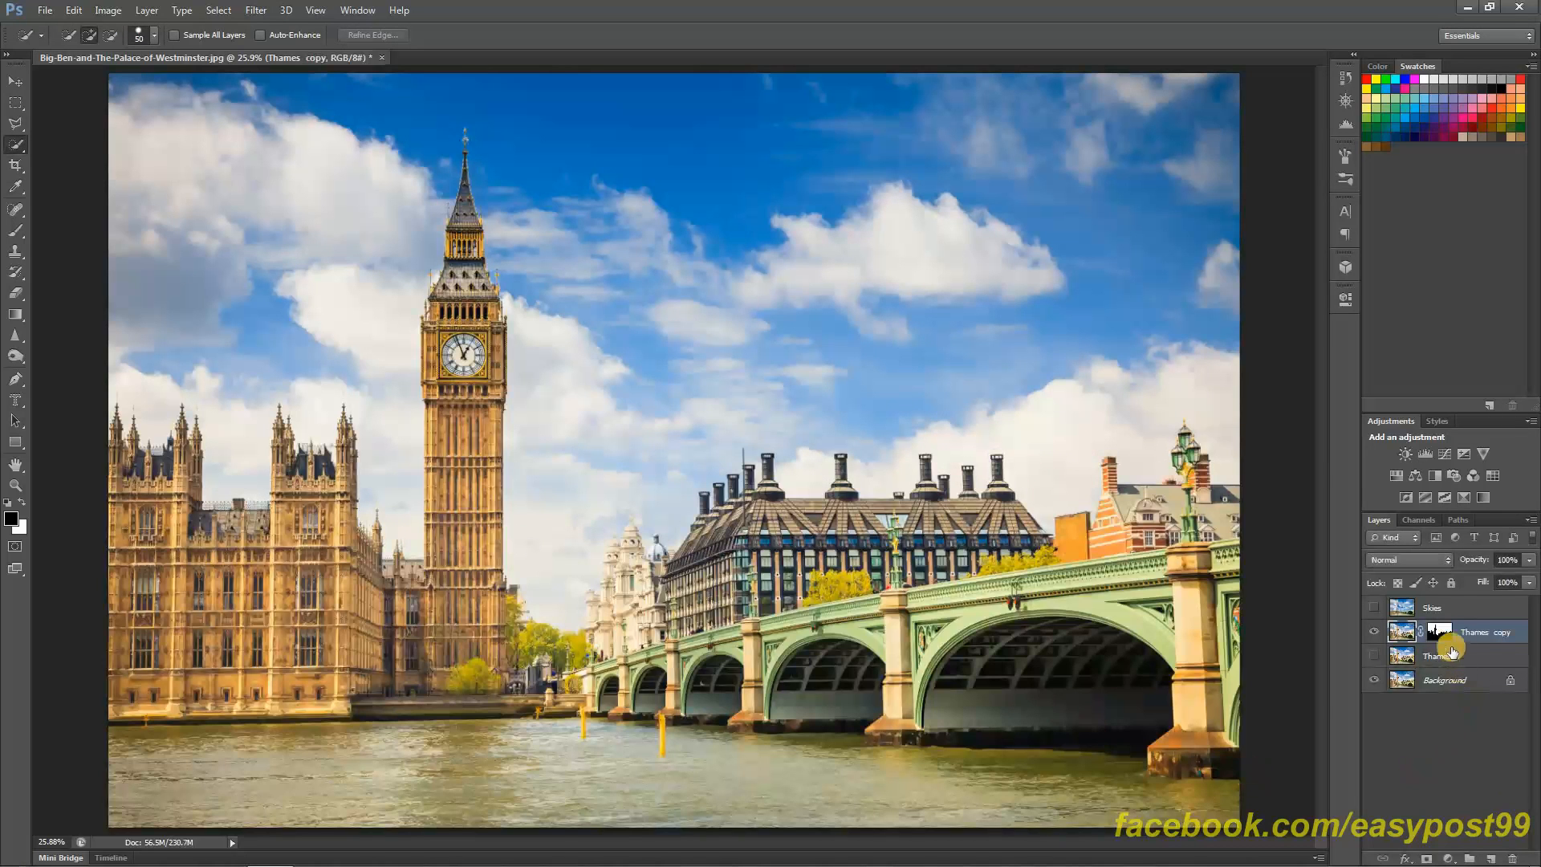
Invert the Thames copy mask to cut away the sky and hide the Background layer to preview
{"action": "left_click", "coordinate": [1441, 635], "text": "alt"}
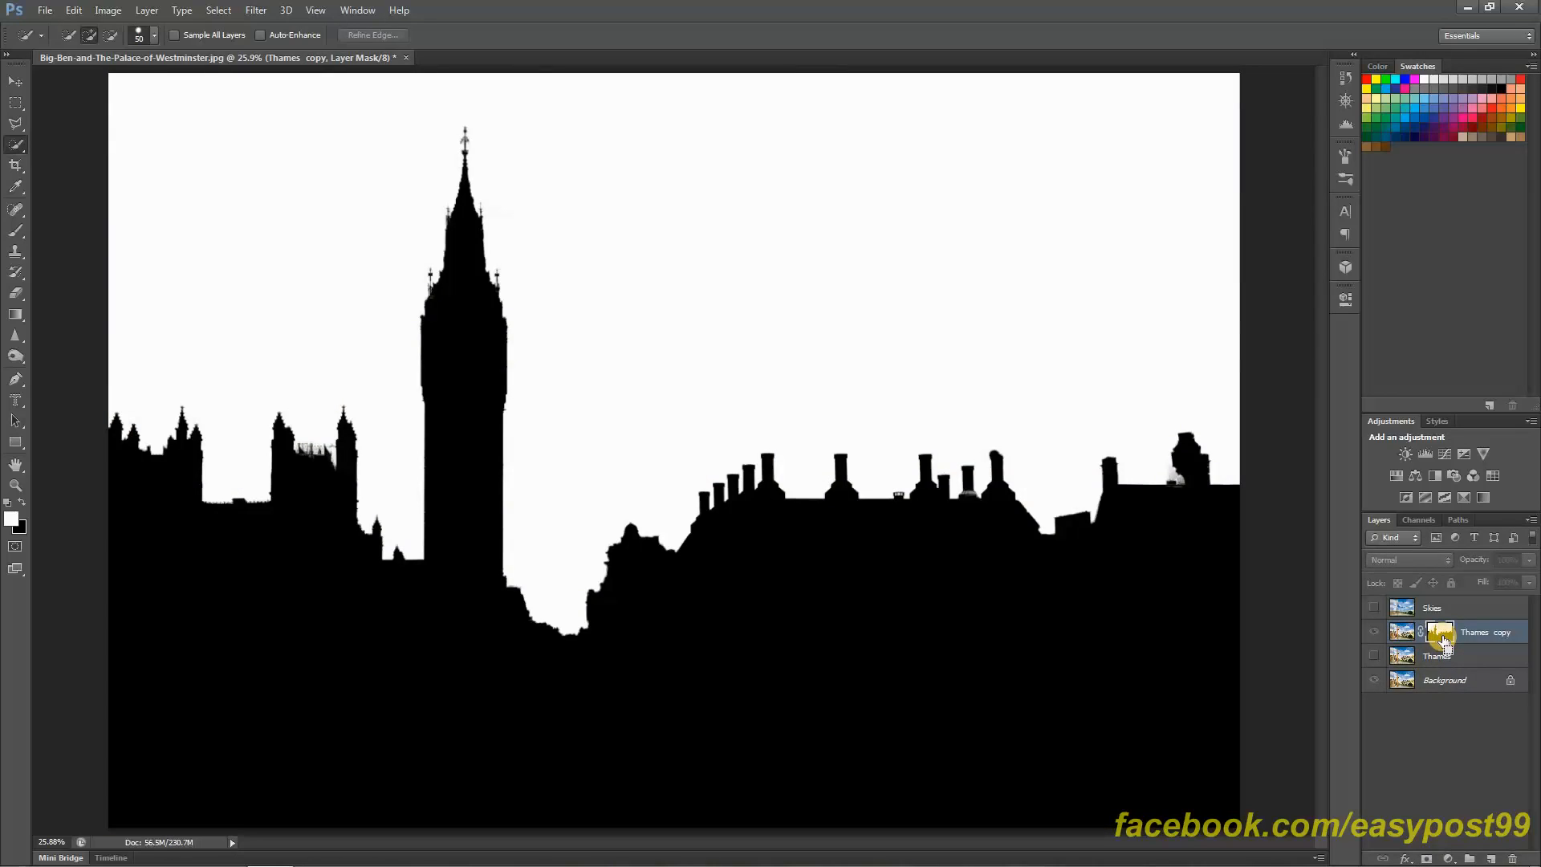
{"action": "key", "text": "ctrl+i"}
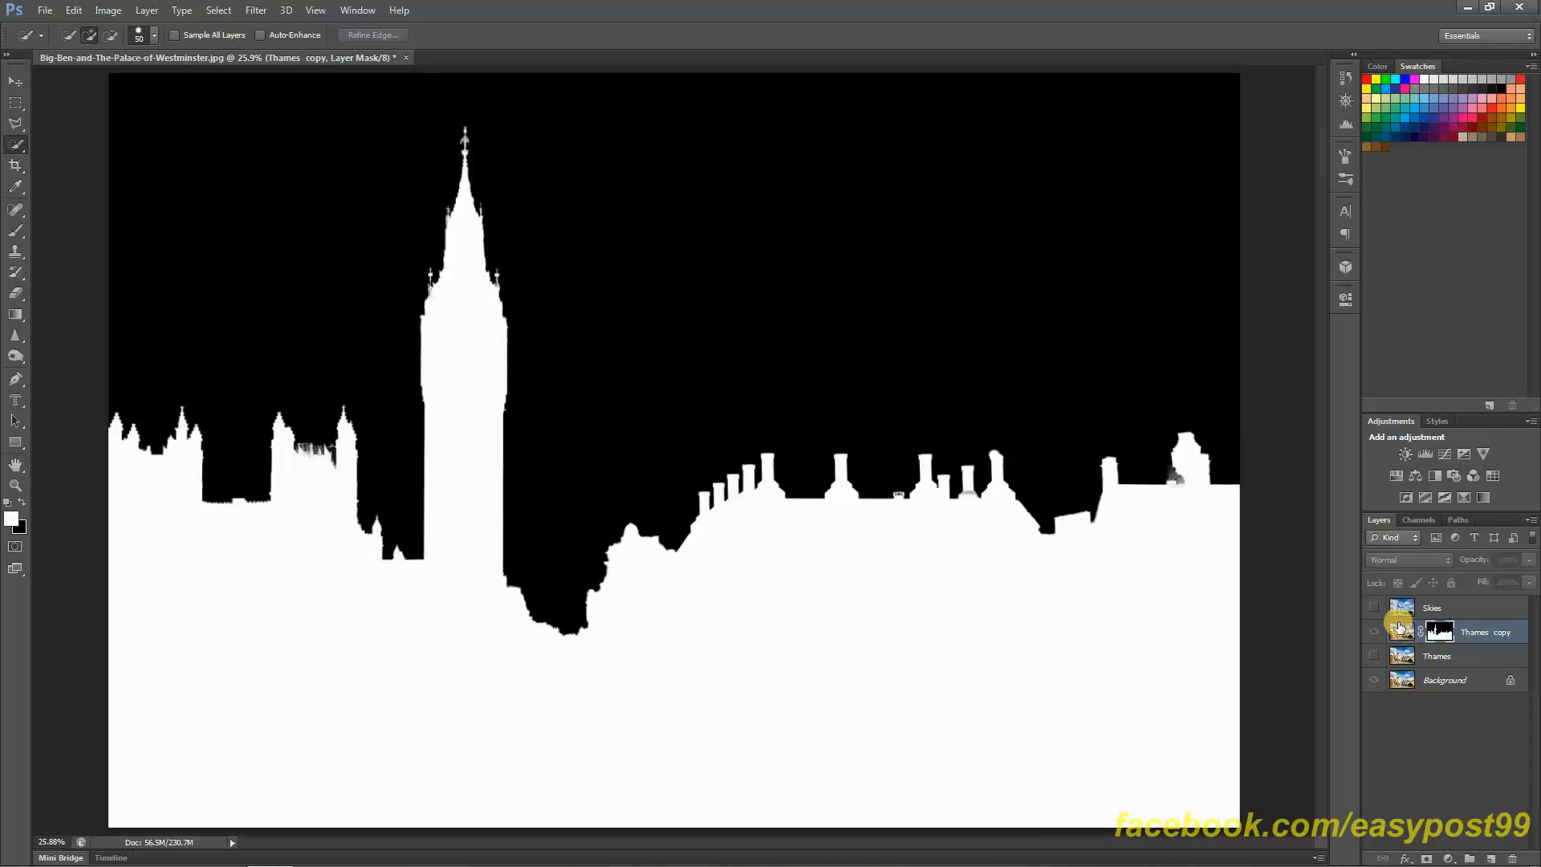
{"action": "left_click", "coordinate": [1403, 631]}
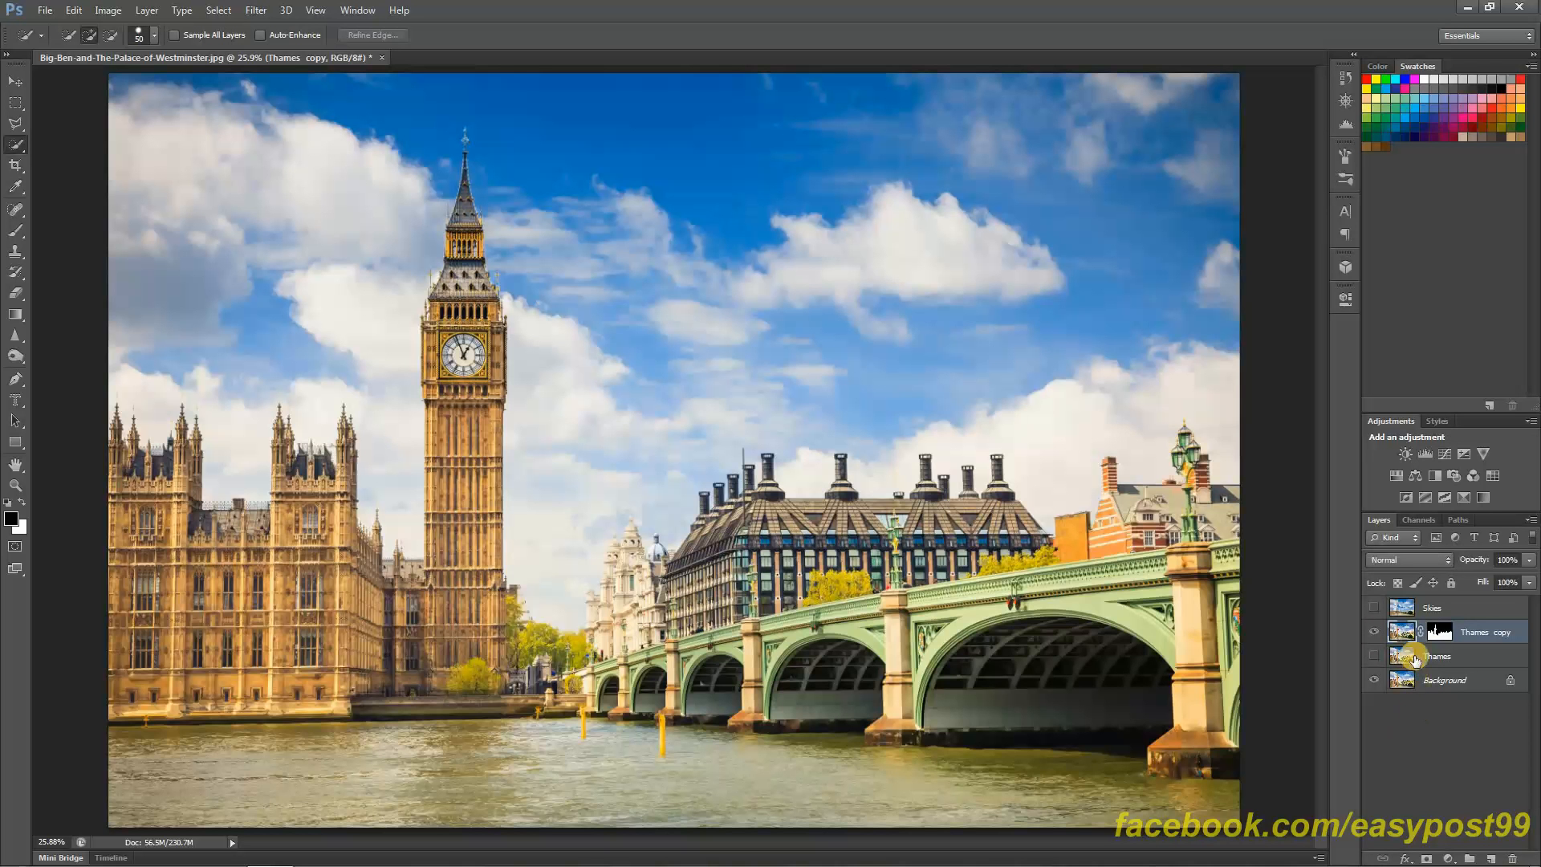
{"action": "left_click", "coordinate": [1374, 682]}
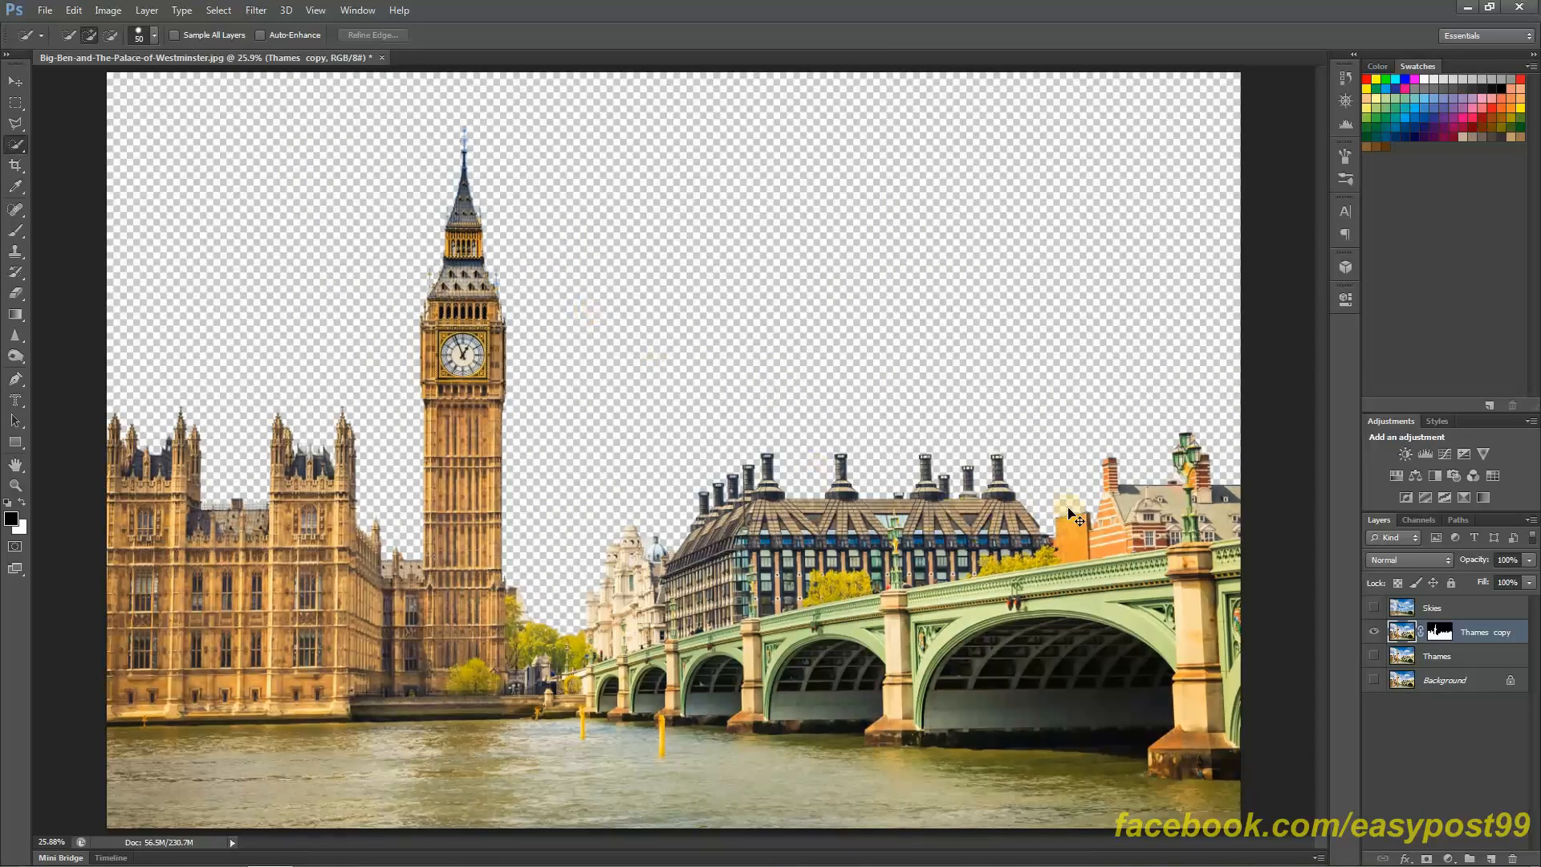
{"action": "scroll", "coordinate": [1072, 515], "scroll_direction": "up", "scroll_amount": 3}
{"action": "scroll", "coordinate": [1072, 516], "scroll_direction": "up", "scroll_amount": 3}
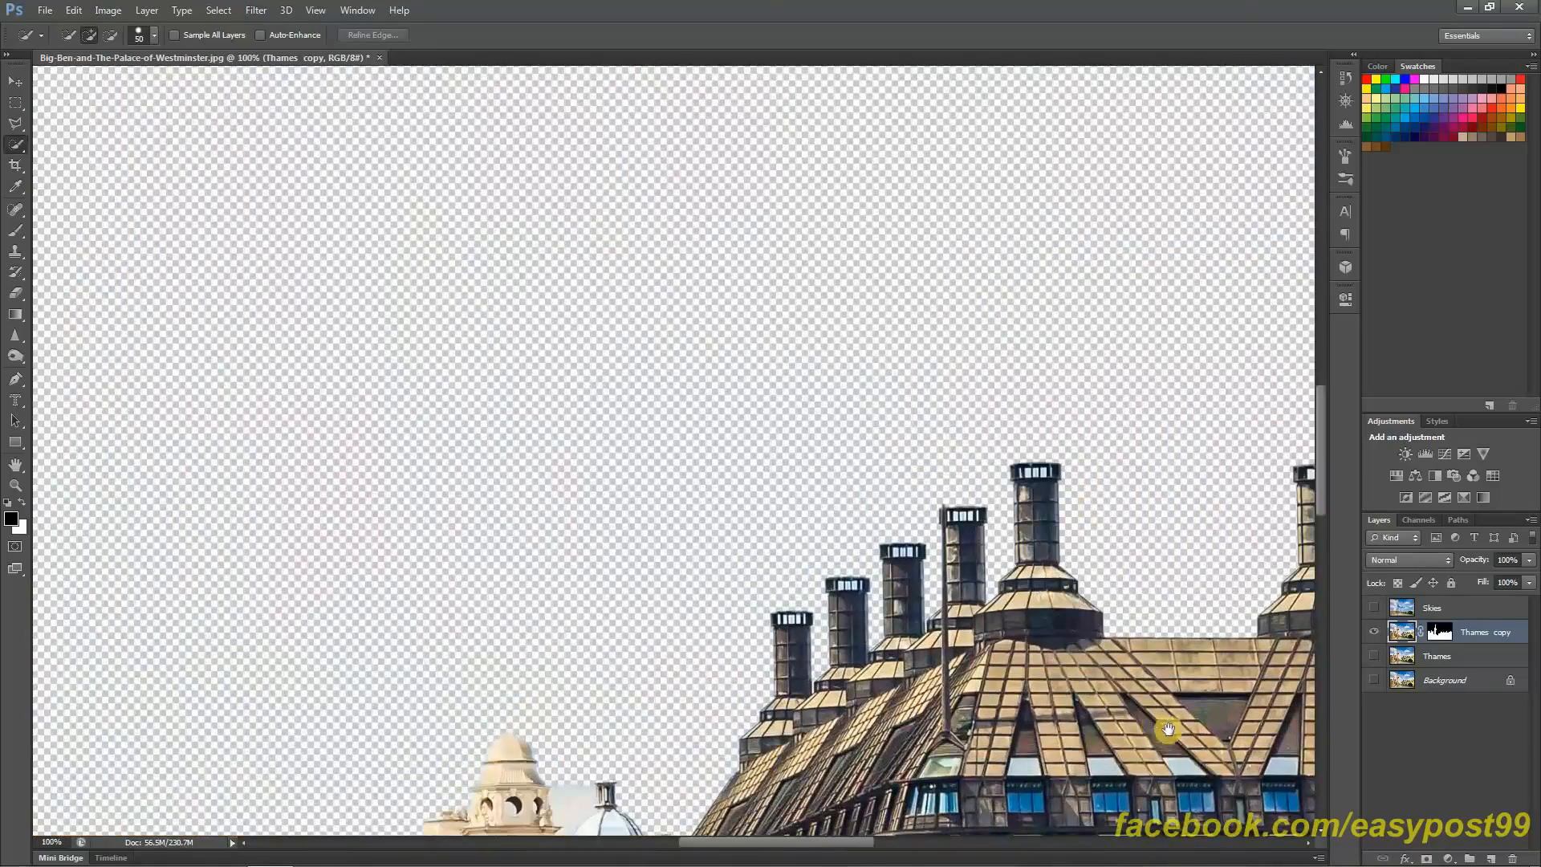
On the Thames copy mask, brush black to remove leftover sky and the orange blob beside the lamp post
{"action": "left_click_drag", "start_coordinate": [1143, 722], "coordinate": [867, 608]}
{"action": "mouse_move", "coordinate": [1142, 590]}
{"action": "left_mouse_down"}
{"action": "mouse_move", "coordinate": [837, 616]}
{"action": "mouse_move", "coordinate": [24, 626]}
{"action": "left_mouse_up"}
{"action": "mouse_move", "coordinate": [1084, 626]}
{"action": "left_mouse_down"}
{"action": "mouse_move", "coordinate": [25, 638]}
{"action": "mouse_move", "coordinate": [850, 666]}
{"action": "mouse_move", "coordinate": [983, 686]}
{"action": "left_mouse_up"}
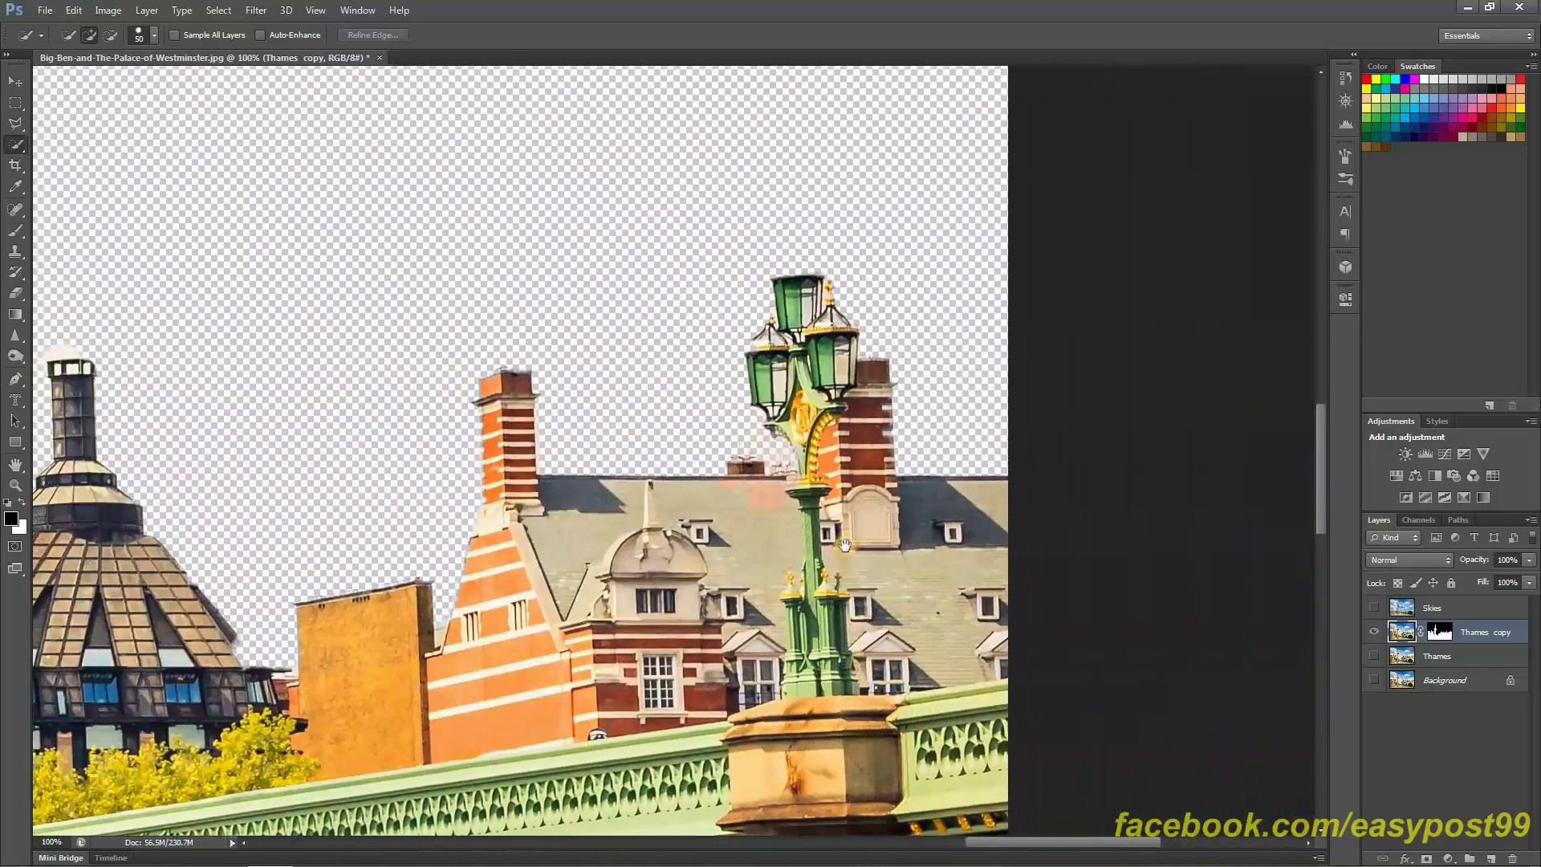
{"action": "left_click", "coordinate": [1441, 631]}
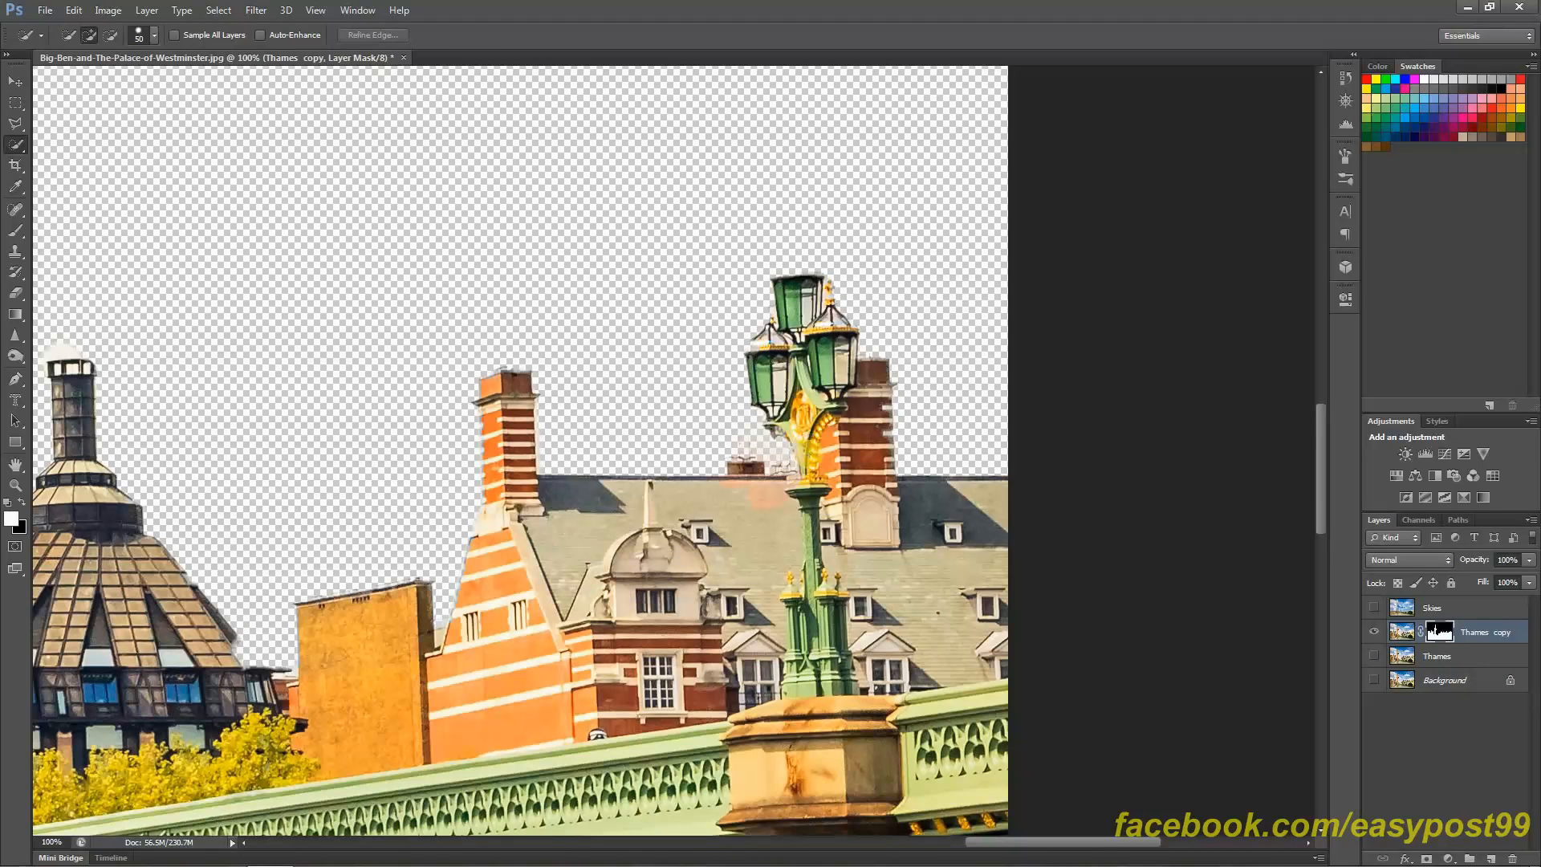
{"action": "key", "text": "b"}
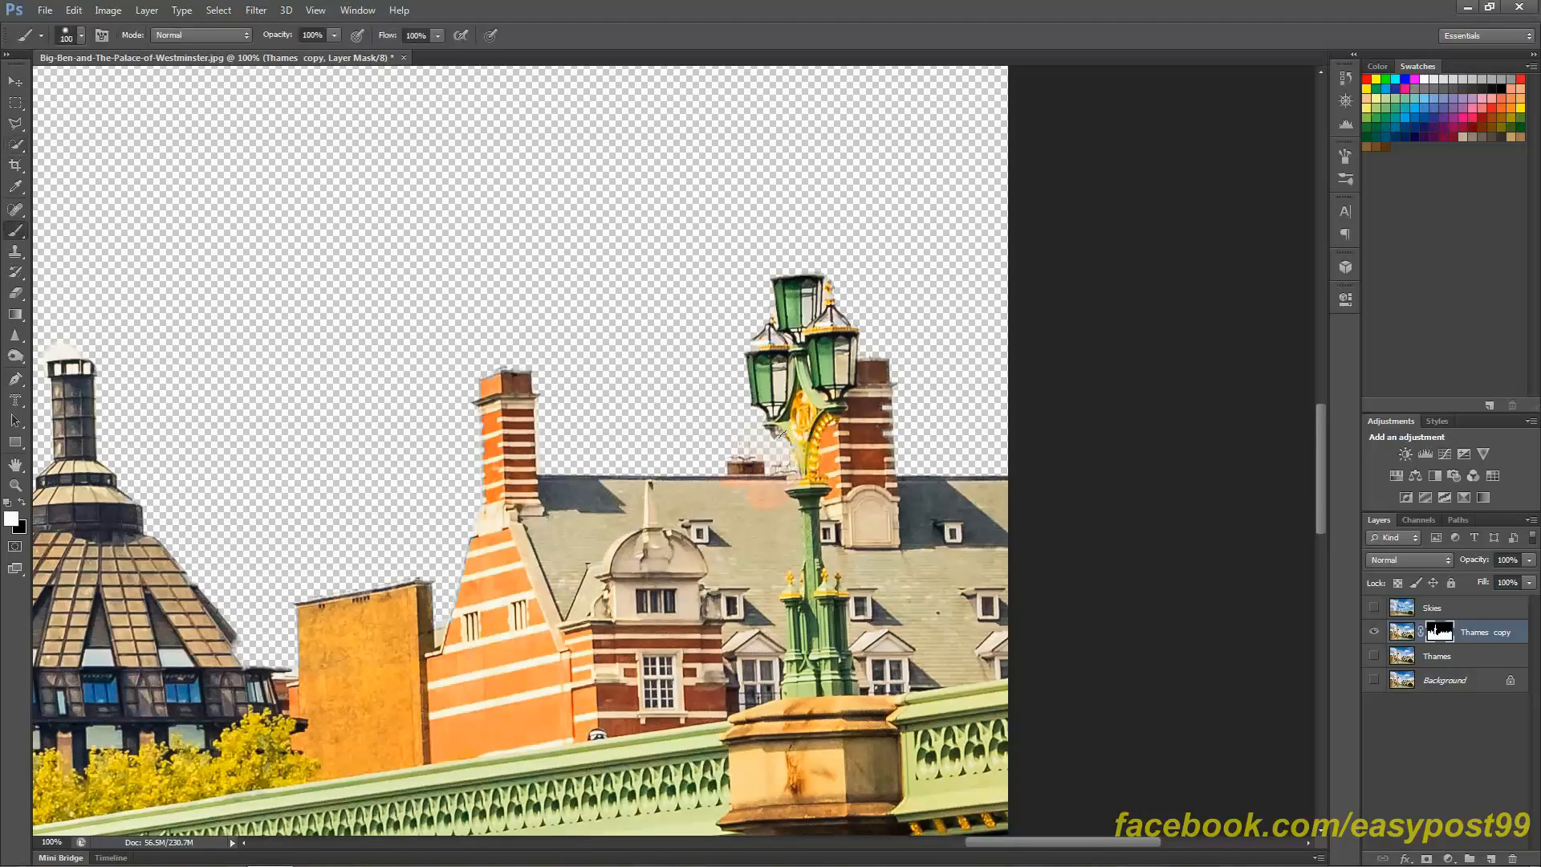
{"action": "mouse_move", "coordinate": [797, 443]}
{"action": "left_mouse_down"}
{"action": "mouse_move", "coordinate": [769, 419]}
{"action": "mouse_move", "coordinate": [759, 463]}
{"action": "mouse_move", "coordinate": [723, 475]}
{"action": "mouse_move", "coordinate": [729, 409]}
{"action": "left_mouse_up"}
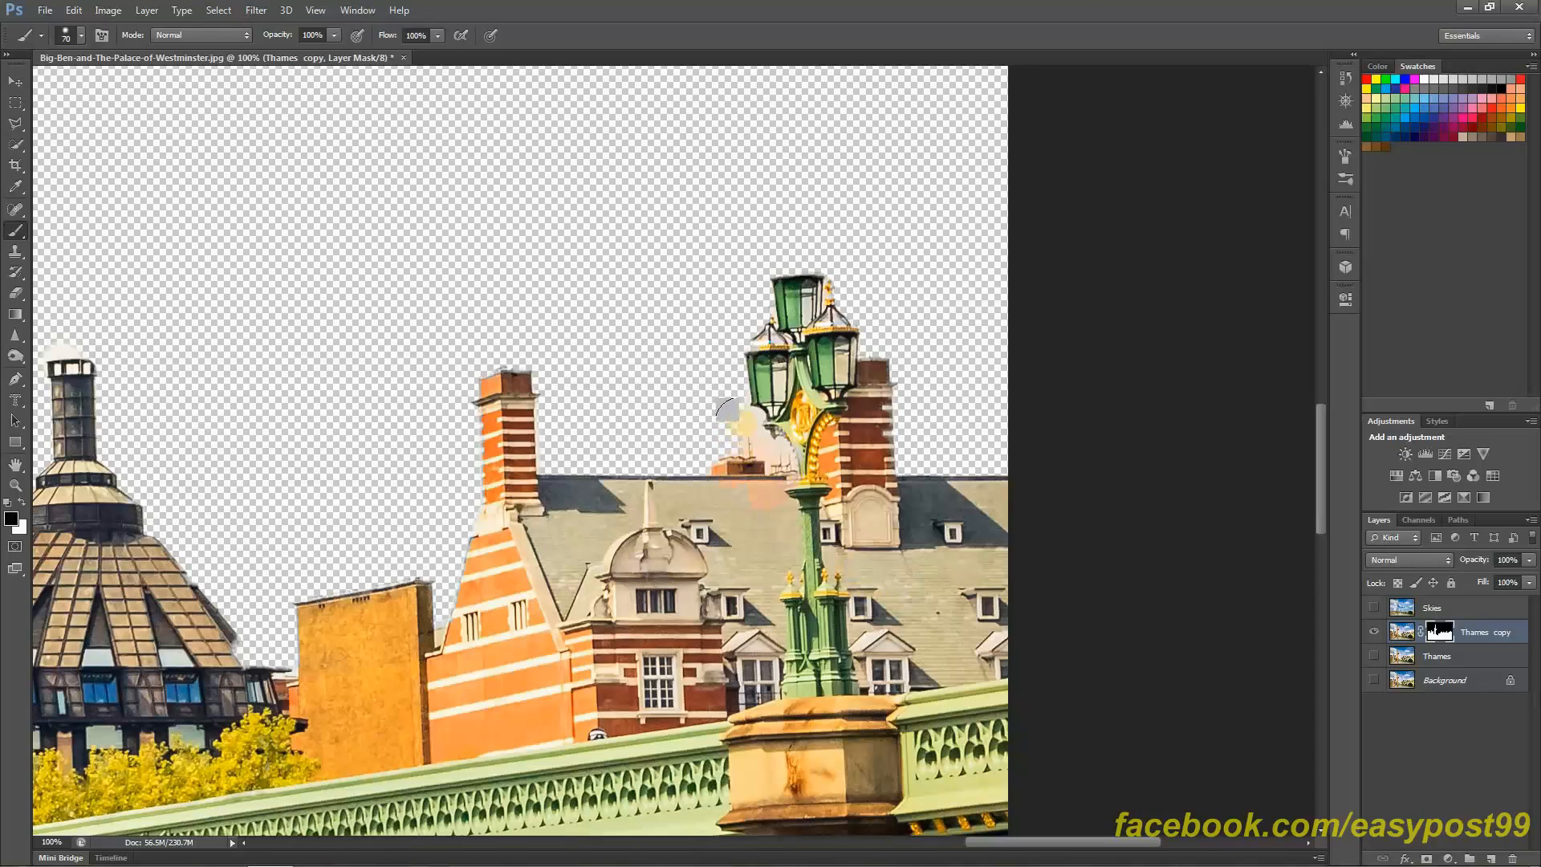
{"action": "left_click_drag", "start_coordinate": [726, 409], "coordinate": [753, 449]}
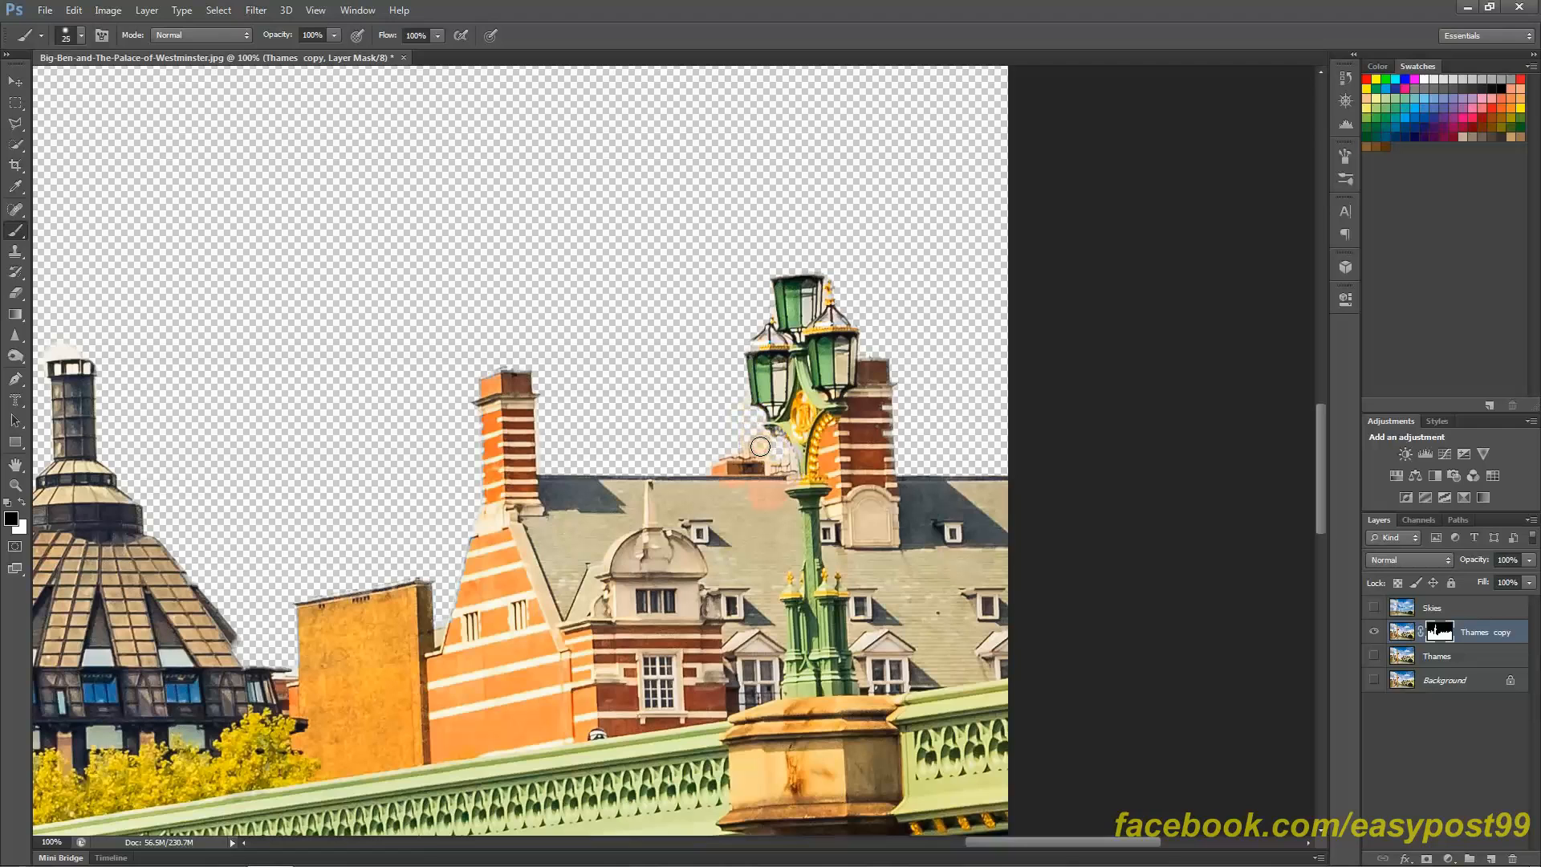
Mask out whitish pixels above the chimney tops and around the small chimney dome
{"action": "mouse_move", "coordinate": [698, 611]}
{"action": "left_mouse_down"}
{"action": "mouse_move", "coordinate": [760, 581]}
{"action": "mouse_move", "coordinate": [1210, 593]}
{"action": "left_mouse_up"}
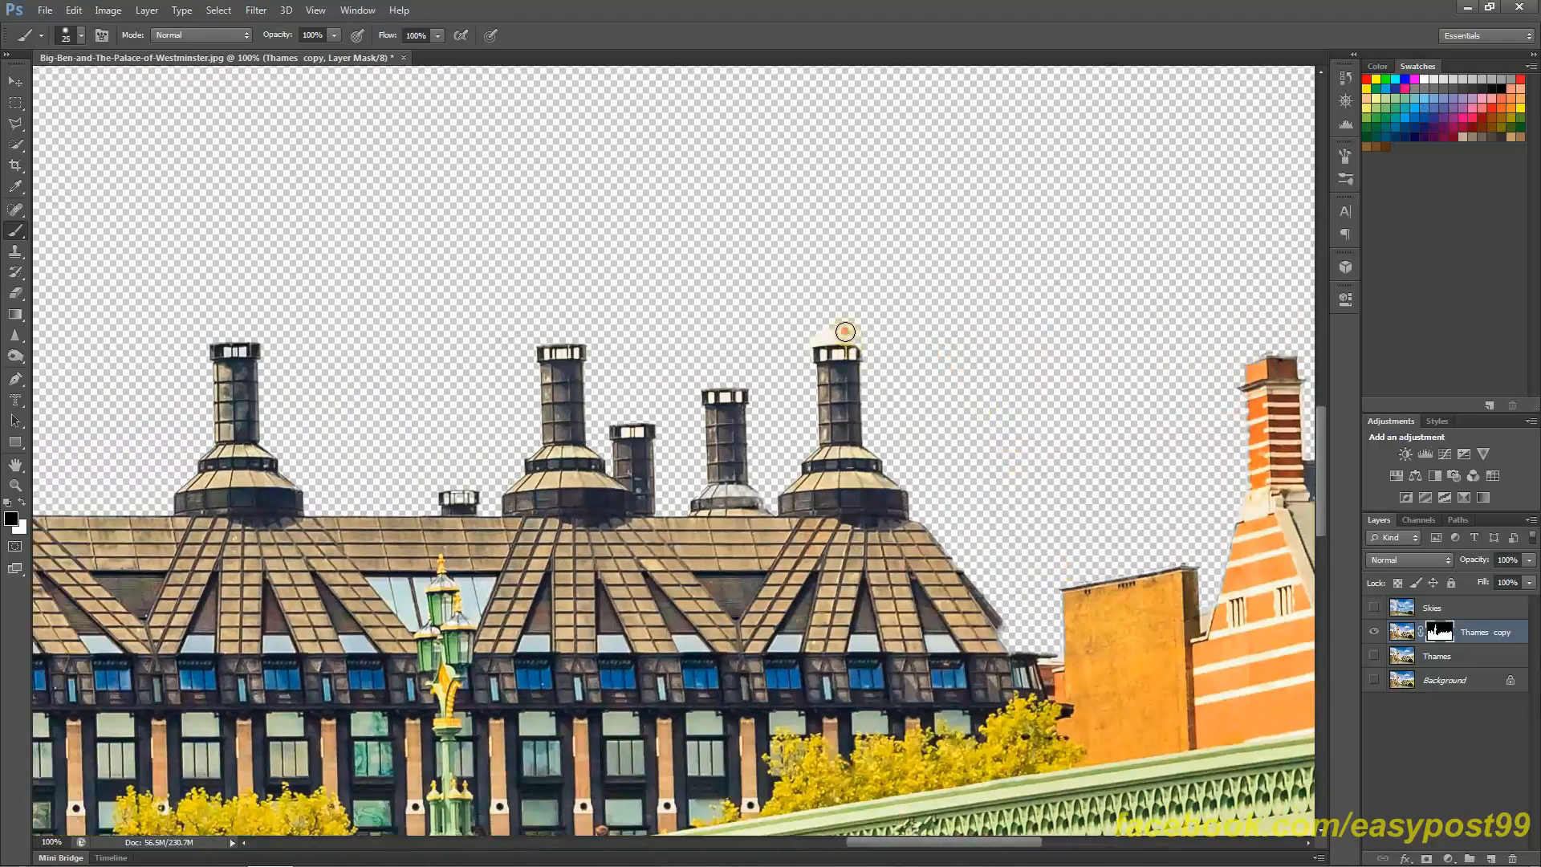
{"action": "left_click_drag", "start_coordinate": [841, 331], "coordinate": [818, 335]}
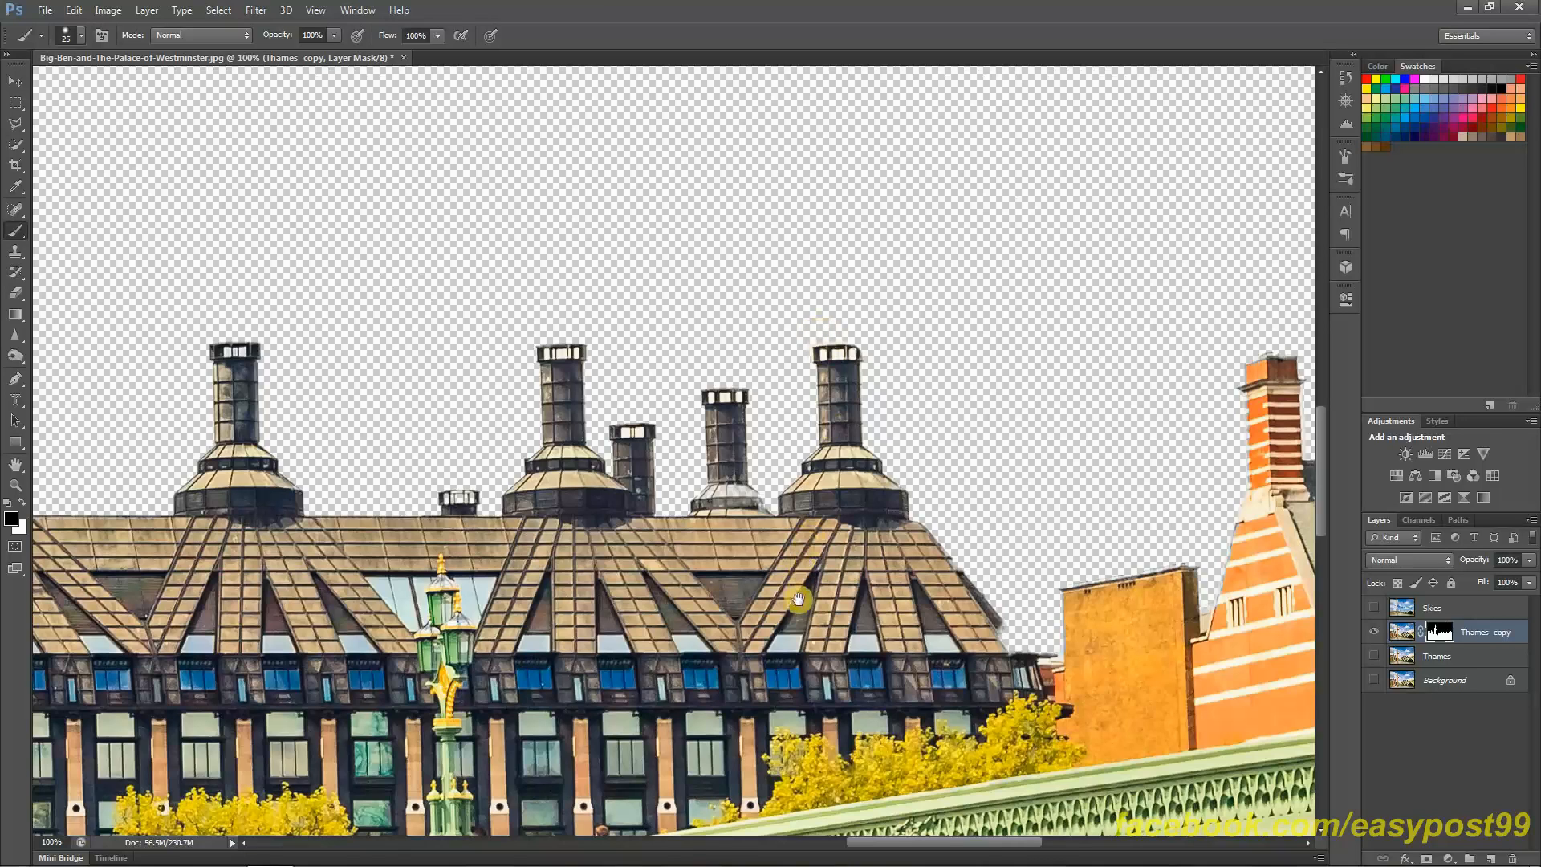
{"action": "left_click_drag", "start_coordinate": [768, 621], "coordinate": [937, 621]}
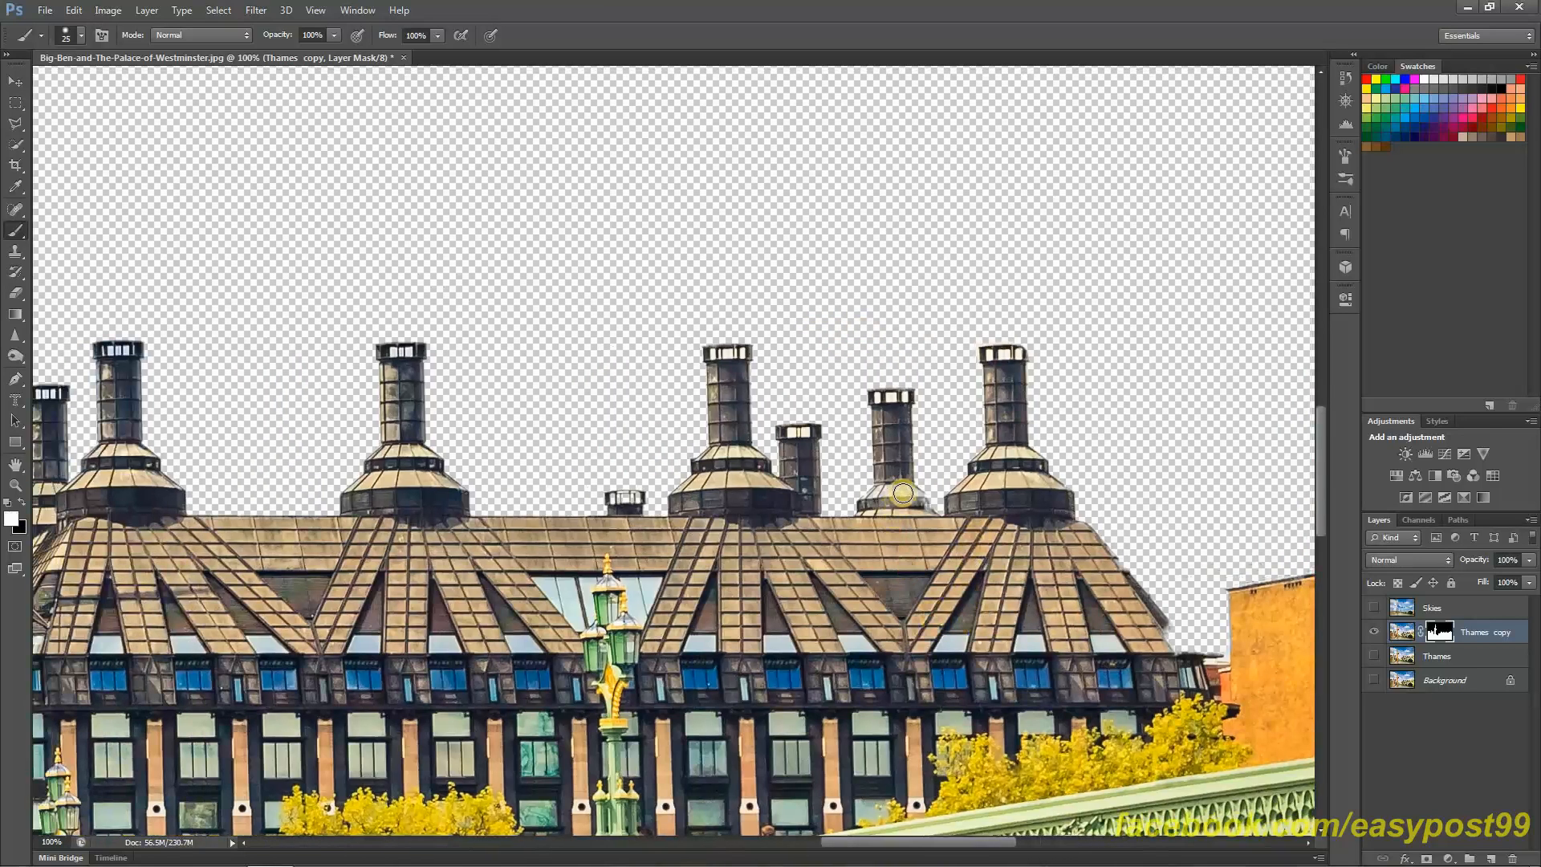
{"action": "mouse_move", "coordinate": [884, 497]}
{"action": "left_mouse_down"}
{"action": "mouse_move", "coordinate": [909, 496]}
{"action": "mouse_move", "coordinate": [875, 511]}
{"action": "left_mouse_up"}
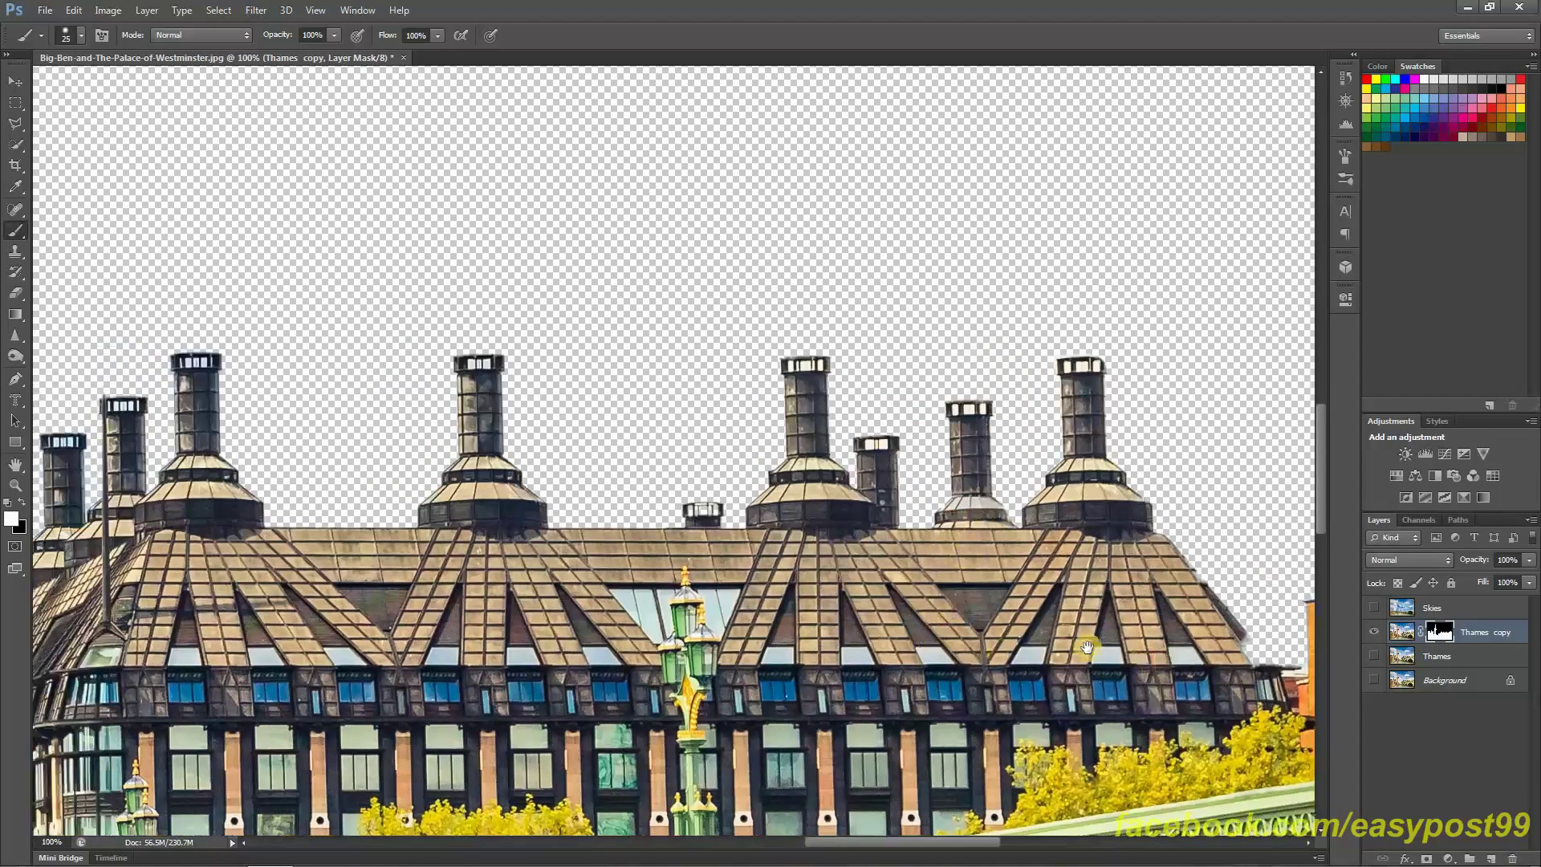
{"action": "mouse_move", "coordinate": [842, 614]}
{"action": "left_mouse_down"}
{"action": "mouse_move", "coordinate": [897, 654]}
{"action": "mouse_move", "coordinate": [905, 597]}
{"action": "mouse_move", "coordinate": [602, 681]}
{"action": "mouse_move", "coordinate": [694, 508]}
{"action": "left_mouse_up"}
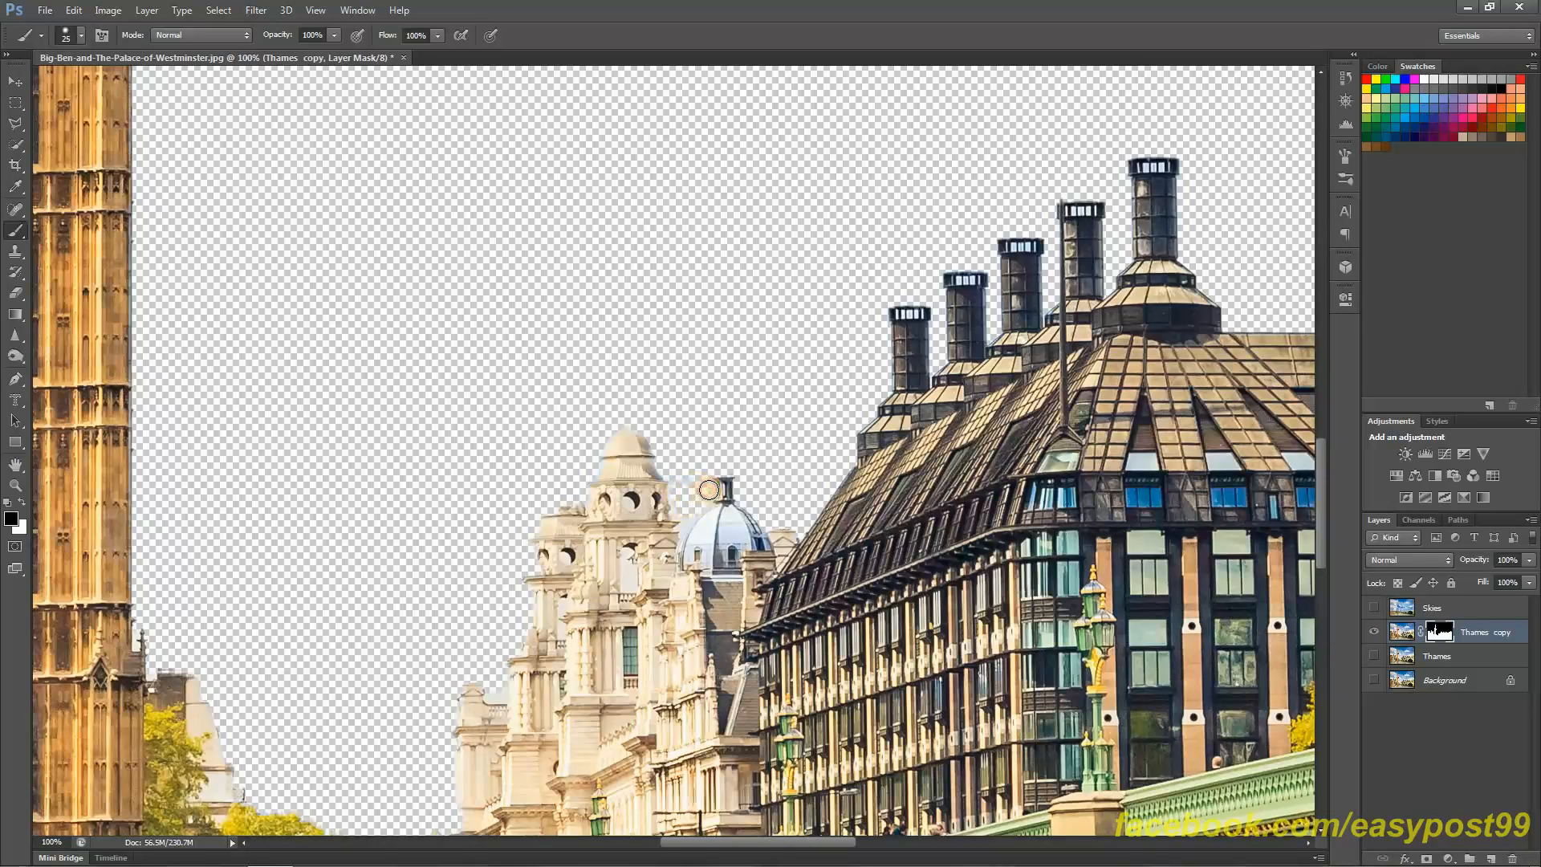
Paint white to restore the pale building's finial, dome lantern and corner ornaments in the mask
{"action": "key", "text": "x"}
{"action": "left_click", "coordinate": [720, 454]}
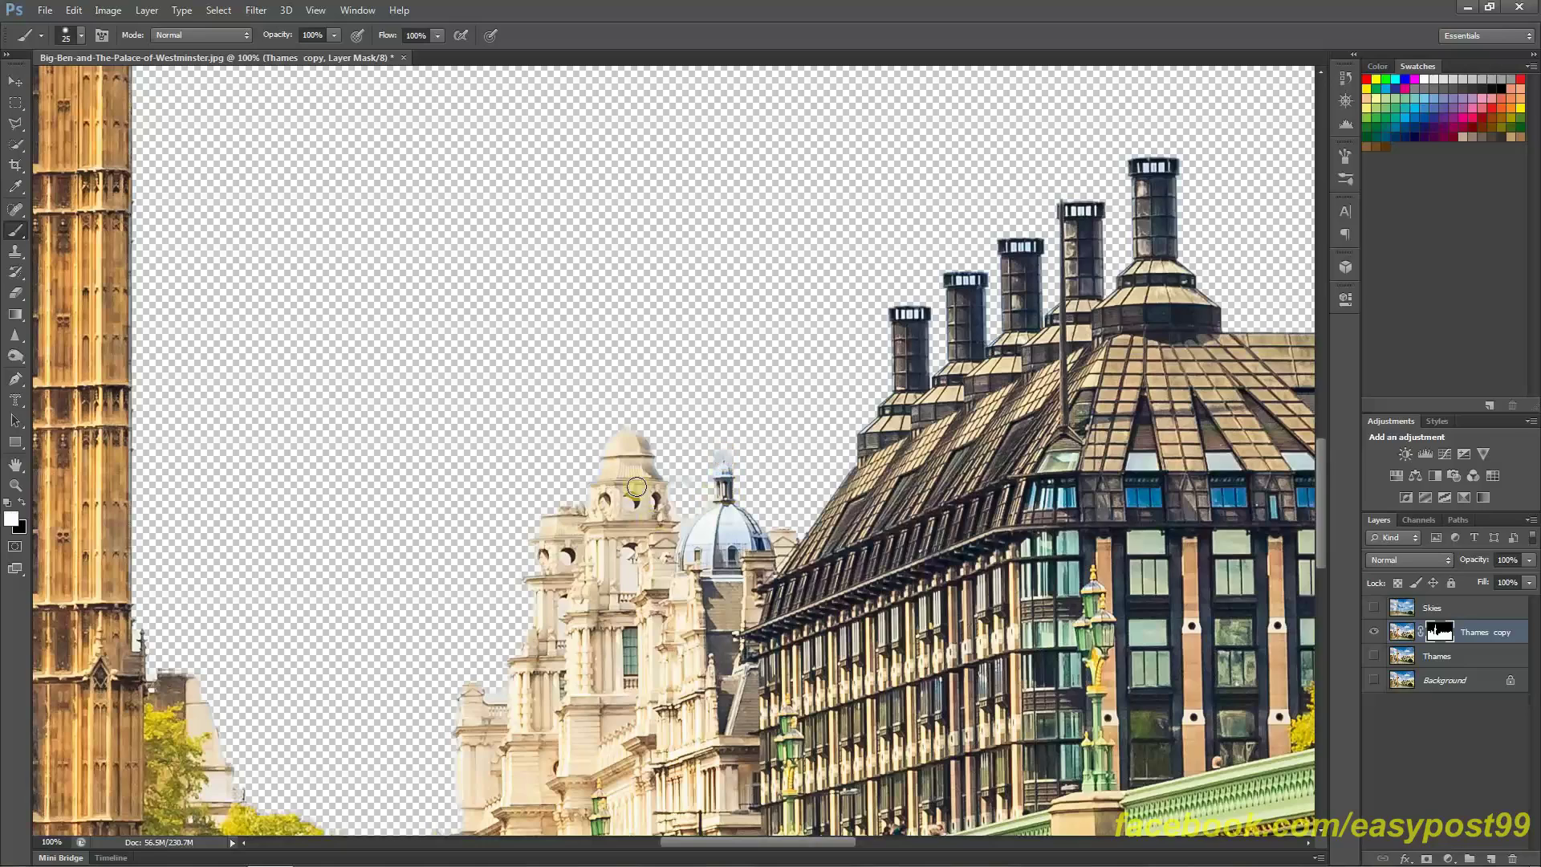
{"action": "left_click", "coordinate": [627, 437]}
{"action": "left_click", "coordinate": [624, 419]}
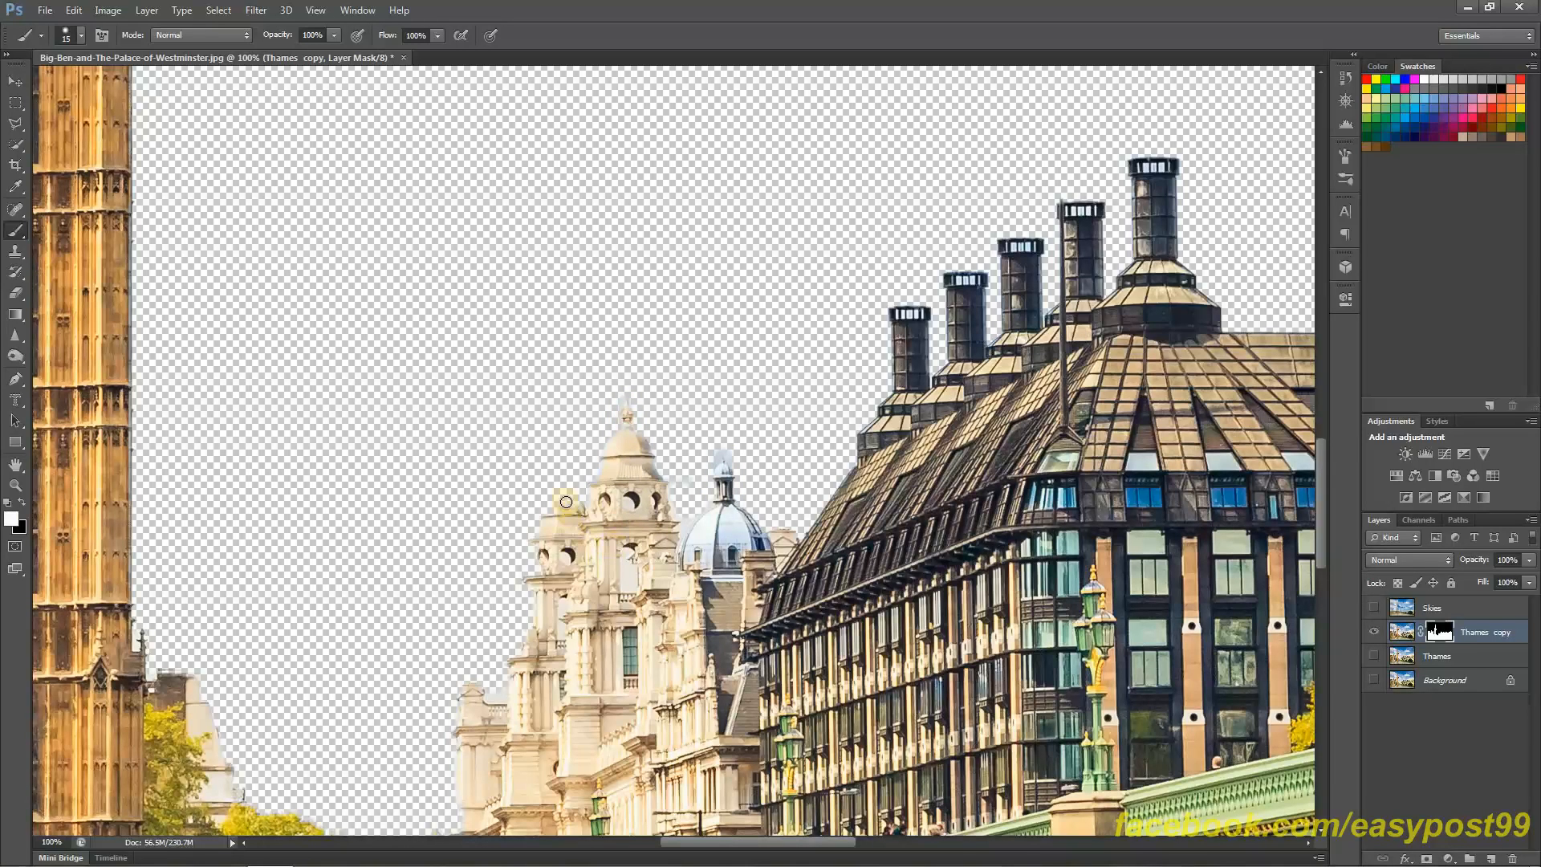
{"action": "left_click", "coordinate": [553, 503]}
{"action": "mouse_move", "coordinate": [552, 503]}
{"action": "left_mouse_down"}
{"action": "mouse_move", "coordinate": [569, 507]}
{"action": "mouse_move", "coordinate": [557, 534]}
{"action": "left_mouse_up"}
{"action": "left_click_drag", "start_coordinate": [586, 688], "coordinate": [822, 555]}
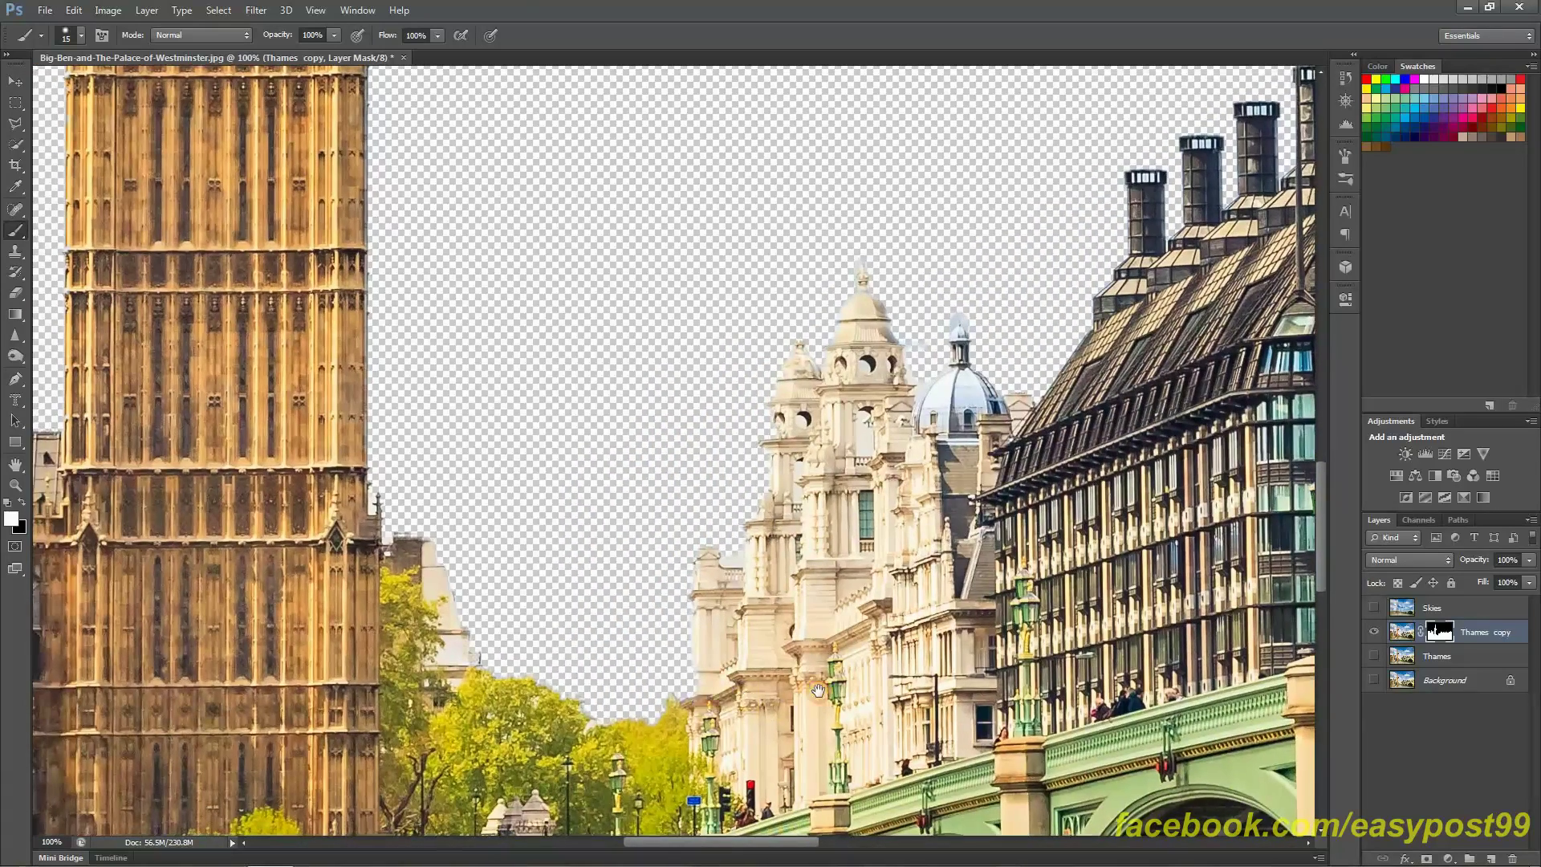
{"action": "left_click_drag", "start_coordinate": [701, 707], "coordinate": [822, 689]}
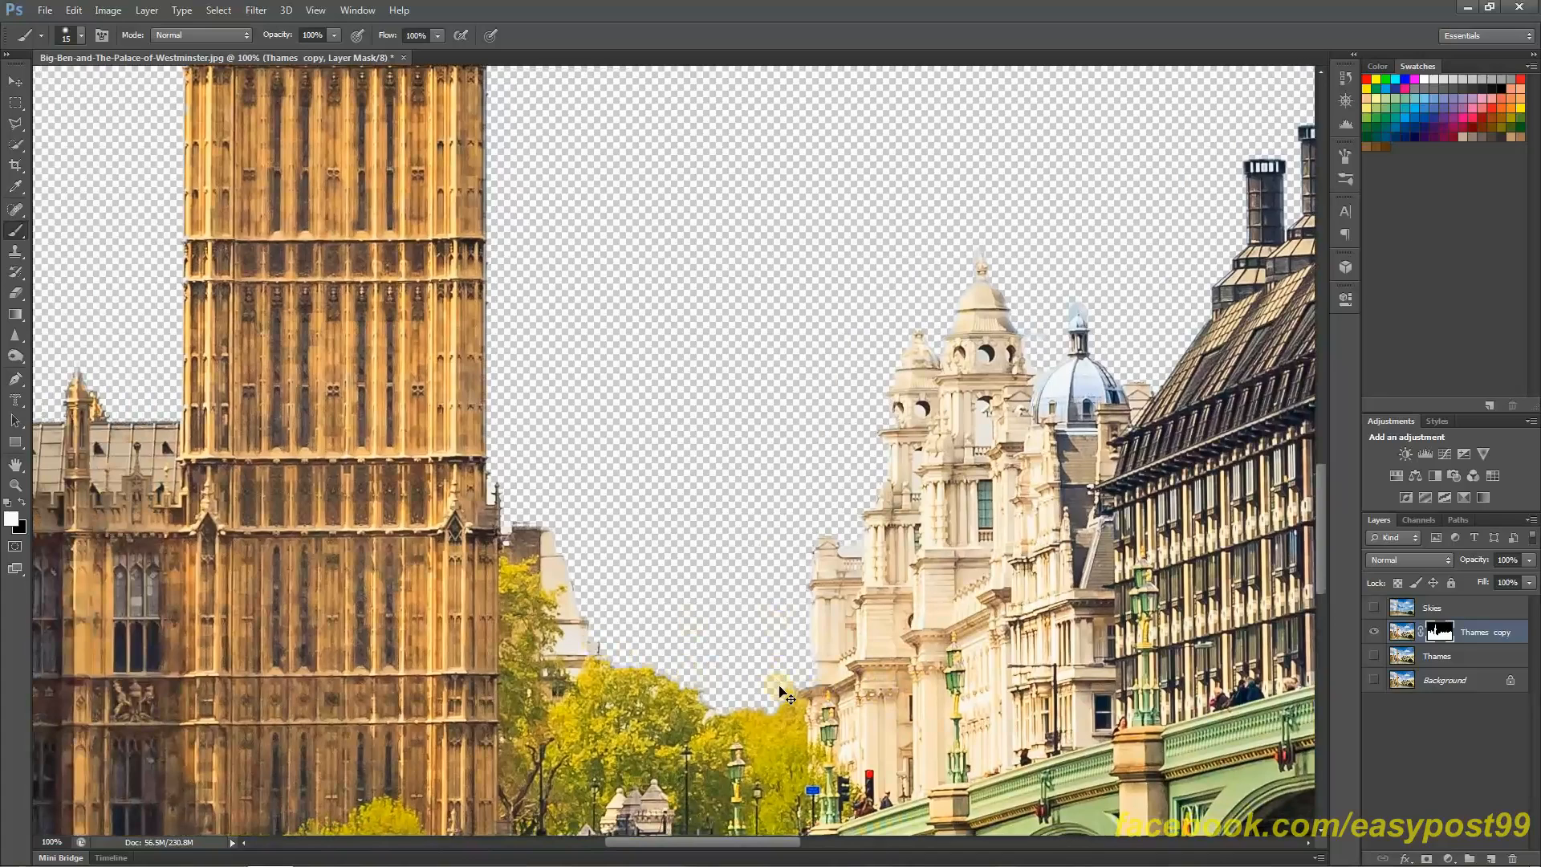
Fit the image on screen and toggle the Thames and Thames copy layers to compare
{"action": "key", "text": "ctrl+0"}
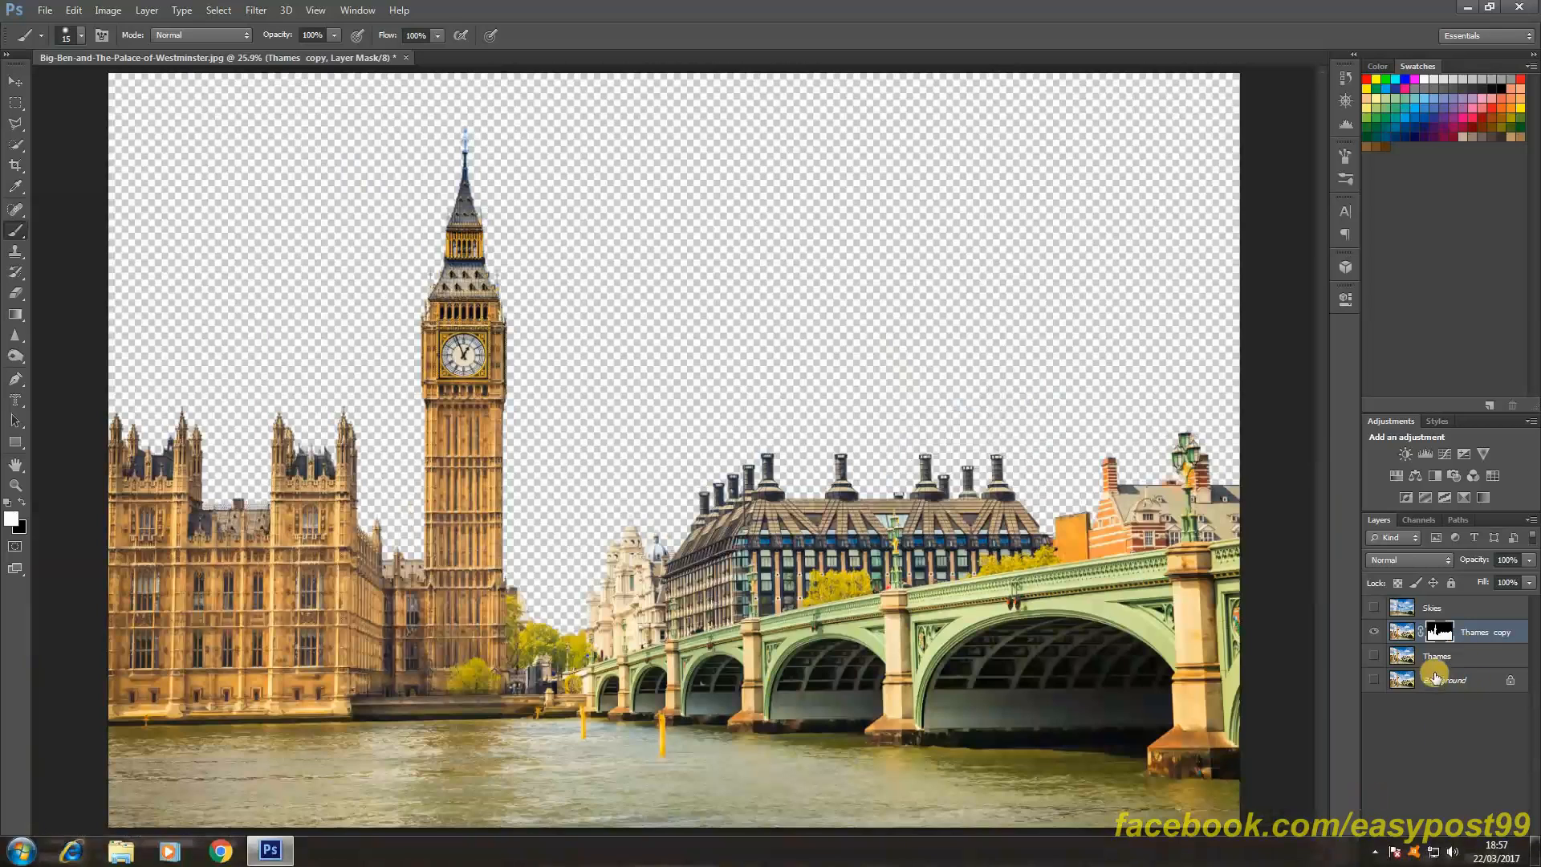
{"action": "left_click", "coordinate": [1375, 657]}
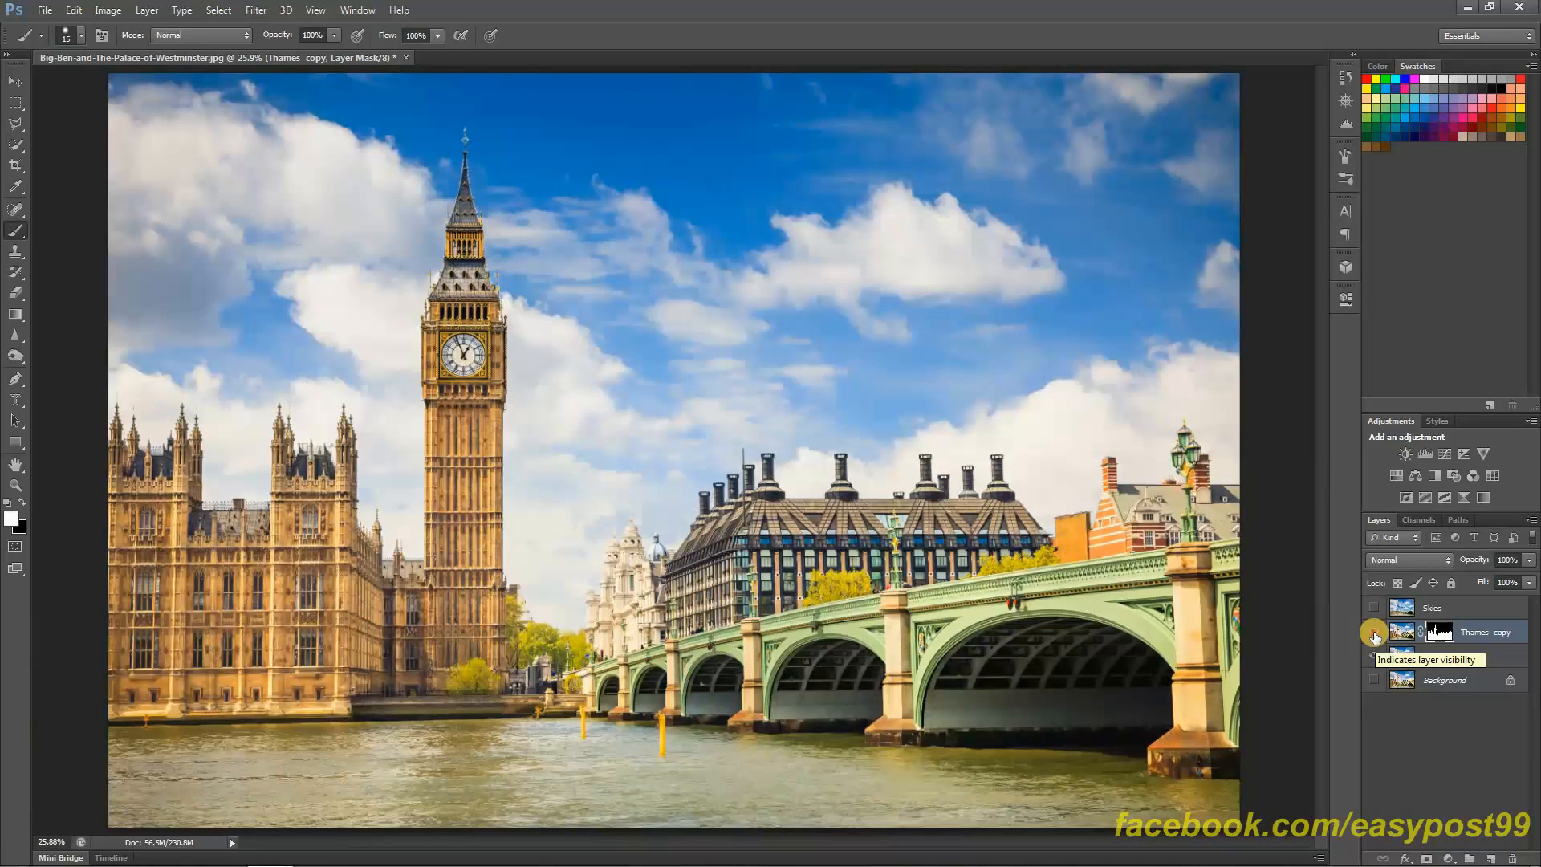
{"action": "left_click", "coordinate": [1375, 635]}
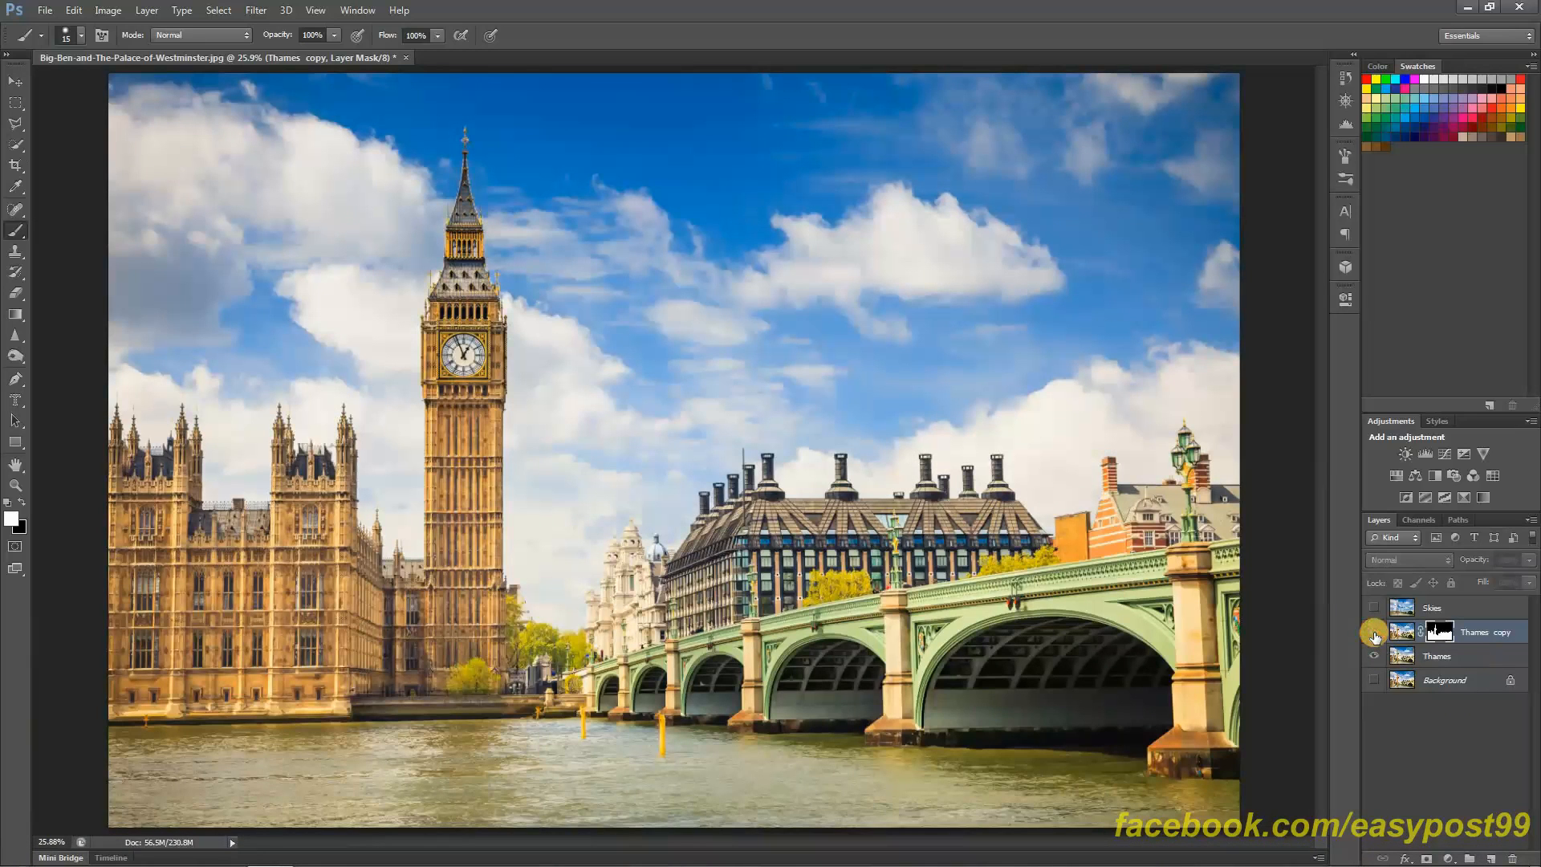
Rename the Thames copy layer West Ministers and make the Thames layer active
{"action": "left_click", "coordinate": [1489, 632]}
{"action": "double_click", "coordinate": [1488, 632]}
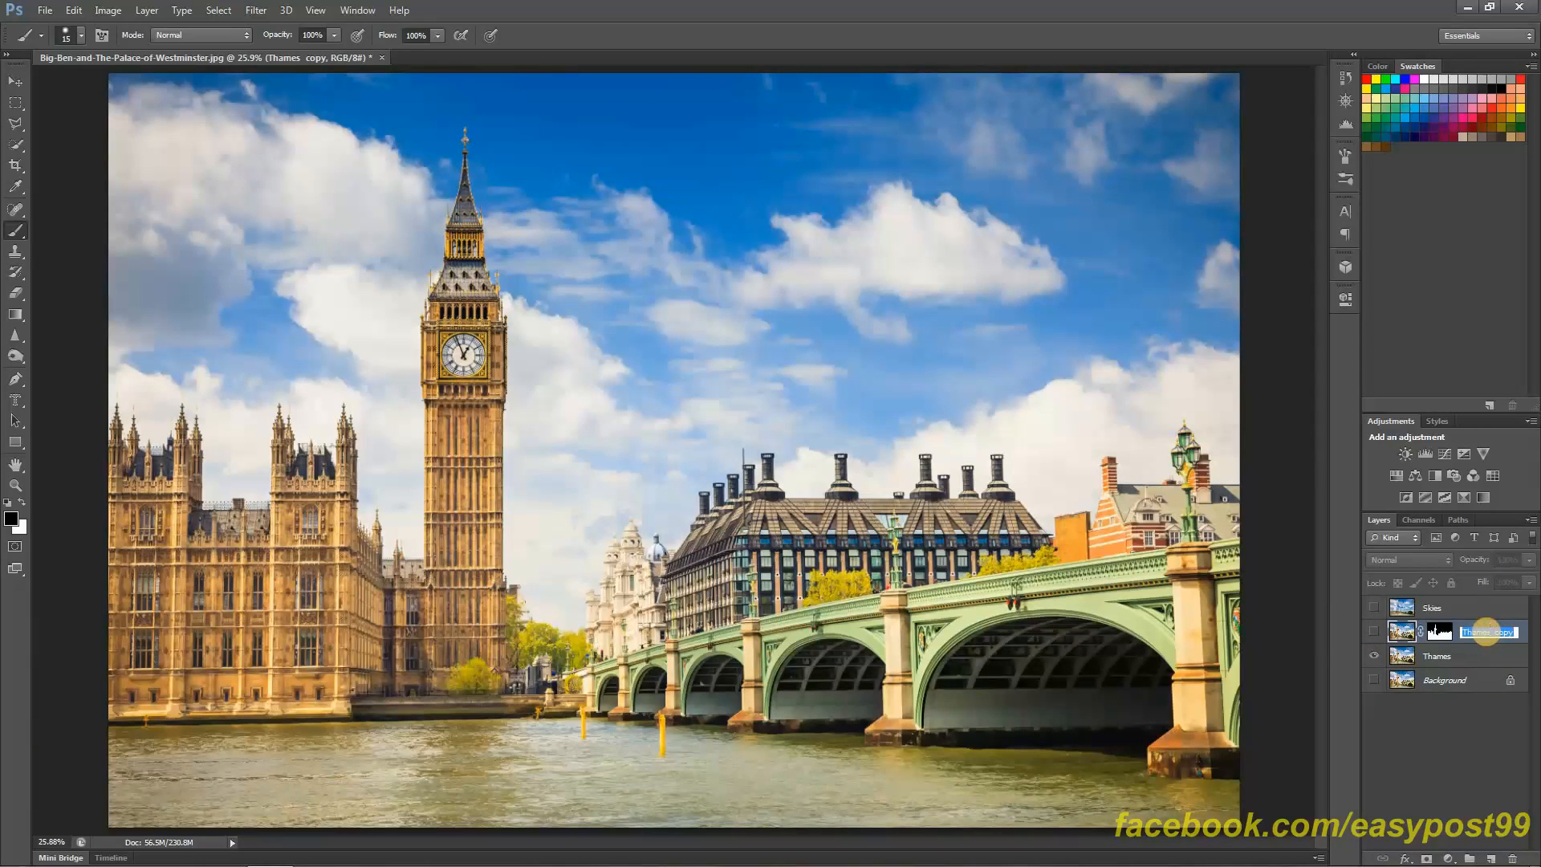
{"action": "type", "text": "West Ministers"}
{"action": "key", "text": "Return"}
{"action": "left_click", "coordinate": [1460, 657]}
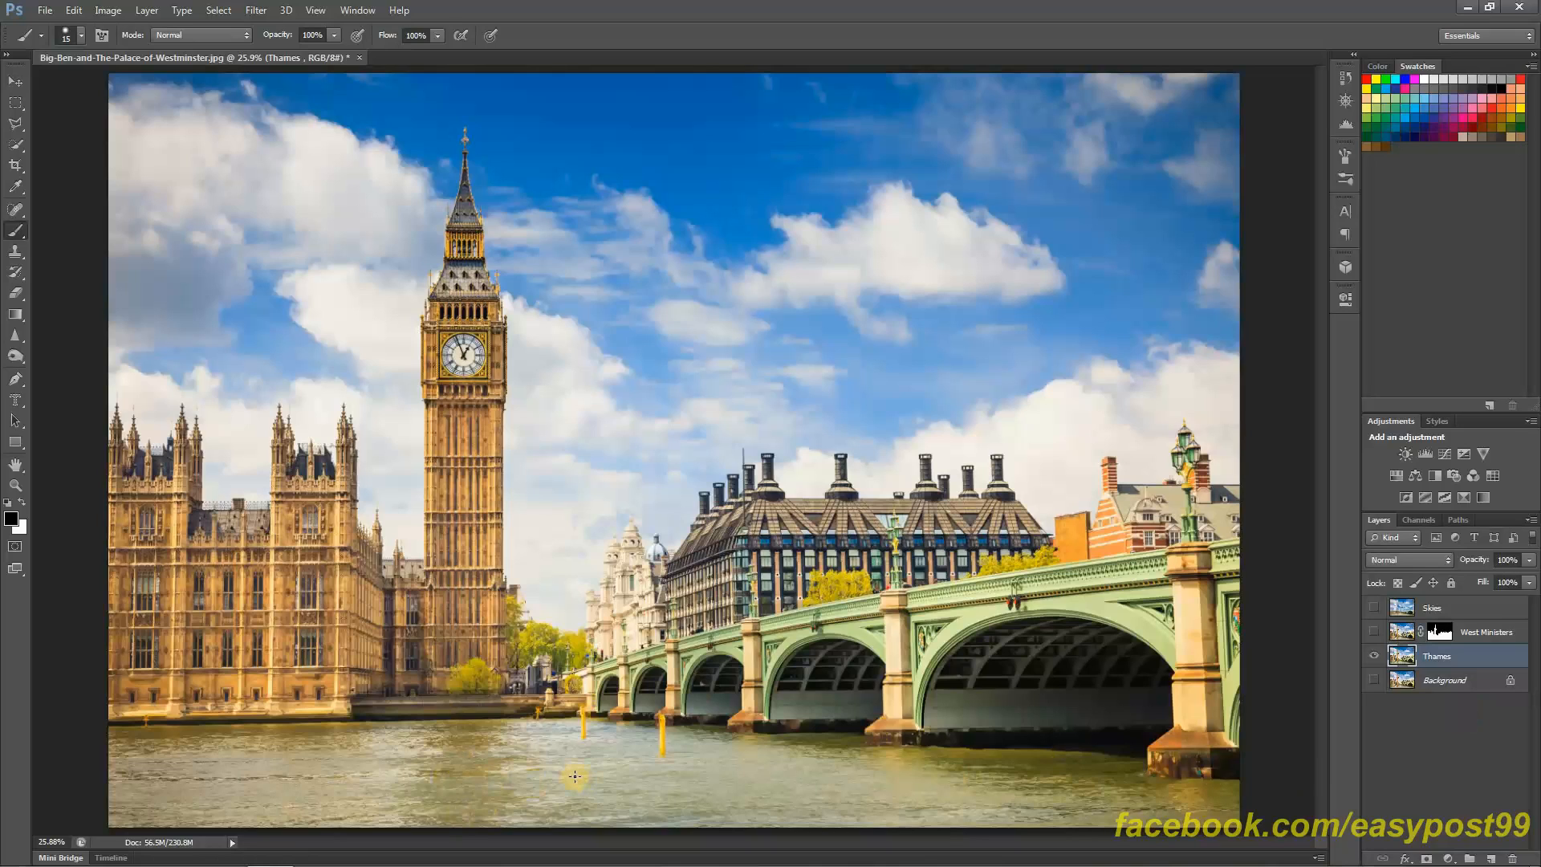
Apply a Motion Blur at angle 0 with a 575 px distance to the Thames layer
{"action": "left_click", "coordinate": [265, 16]}
{"action": "mouse_move", "coordinate": [343, 173]}
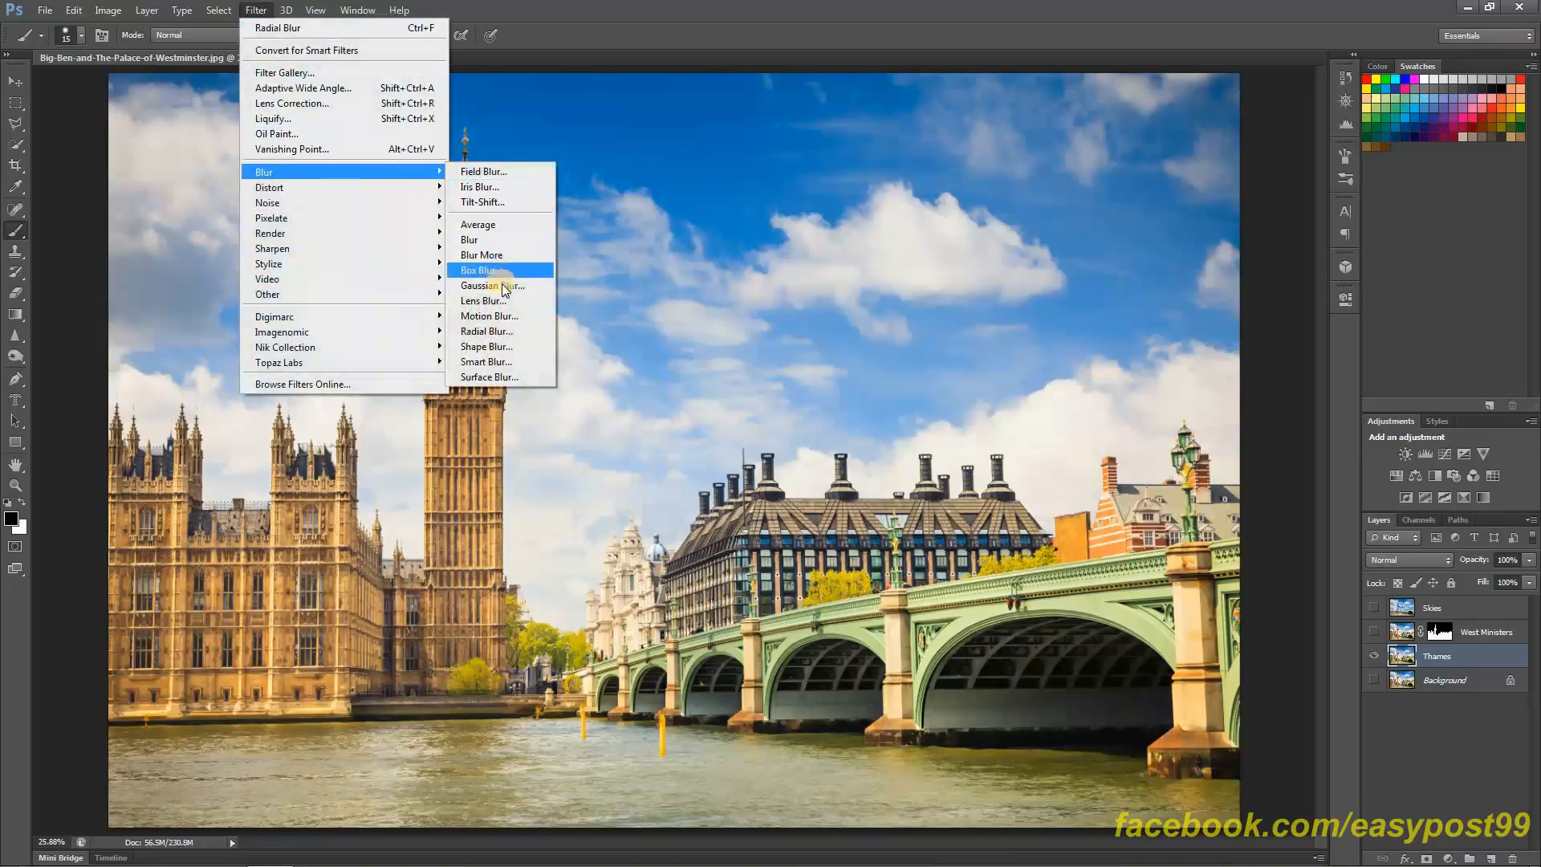
{"action": "left_click", "coordinate": [510, 319]}
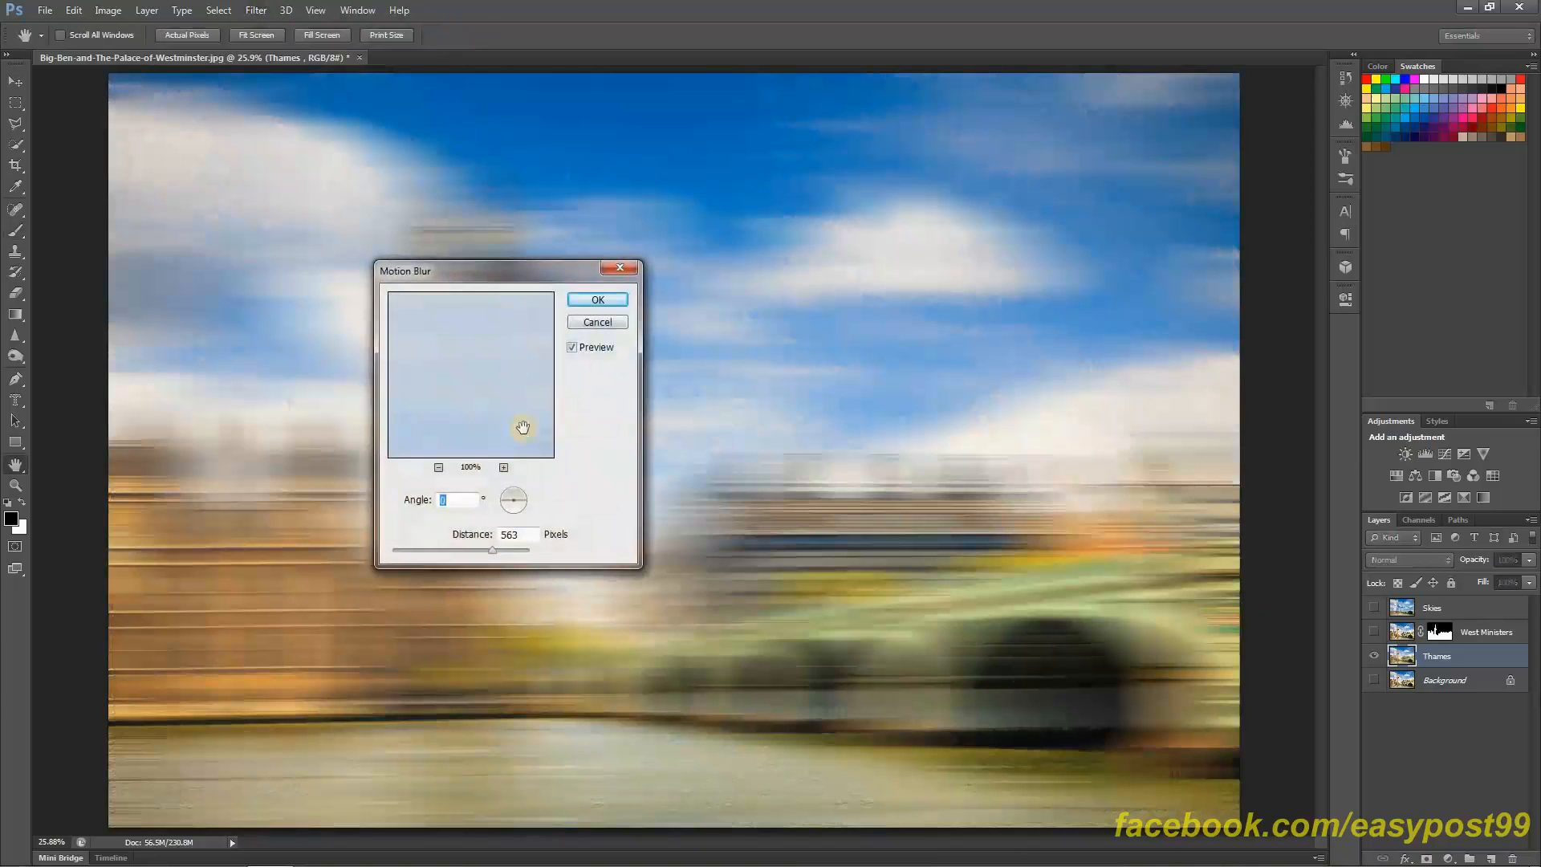
{"action": "left_click_drag", "start_coordinate": [494, 552], "coordinate": [439, 553]}
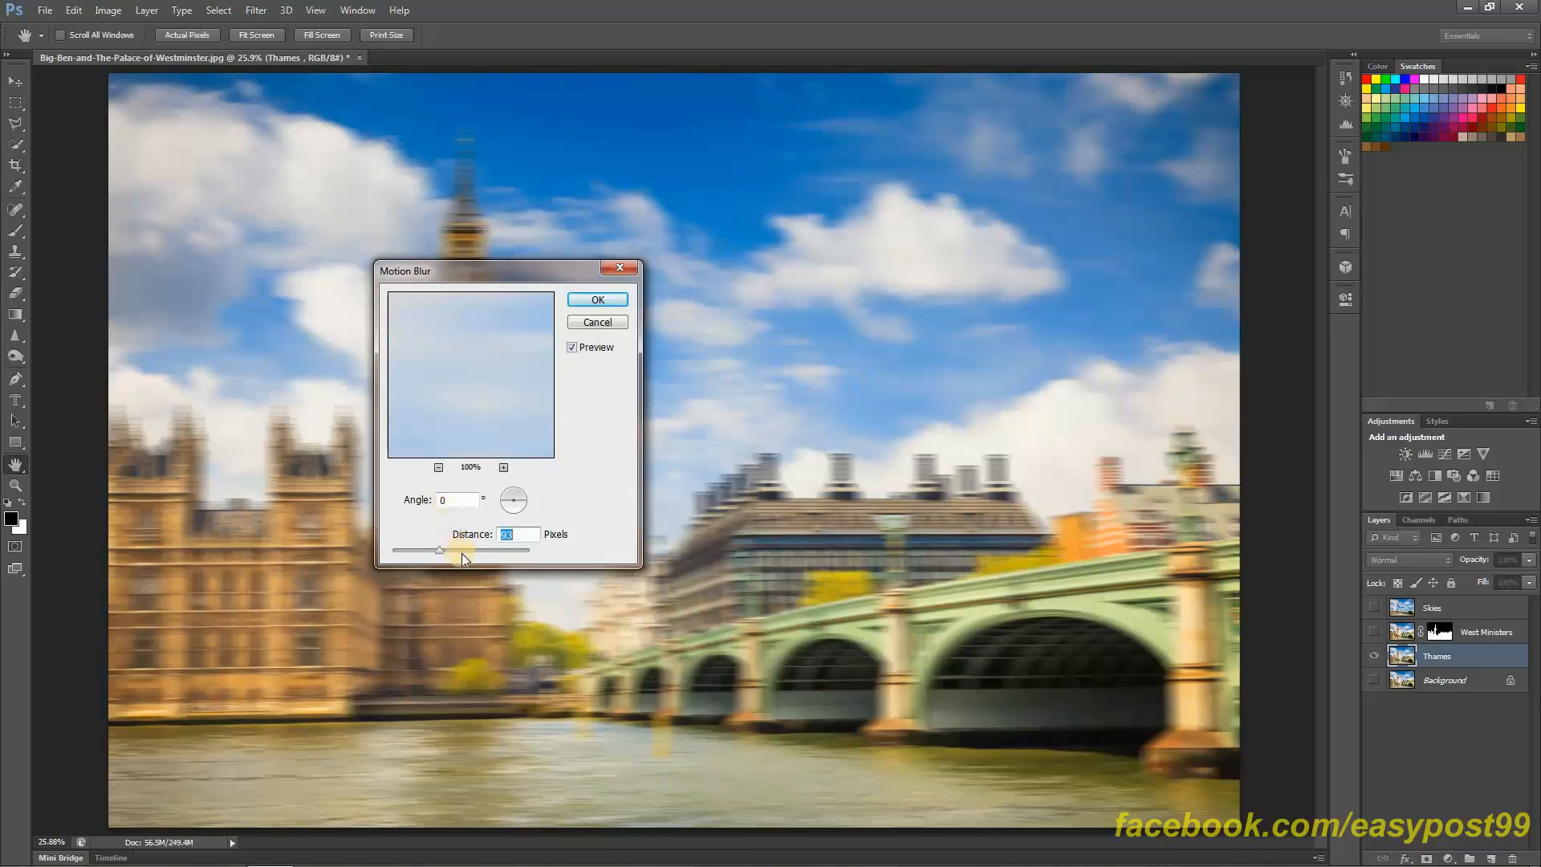
{"action": "left_click_drag", "start_coordinate": [439, 553], "coordinate": [493, 557]}
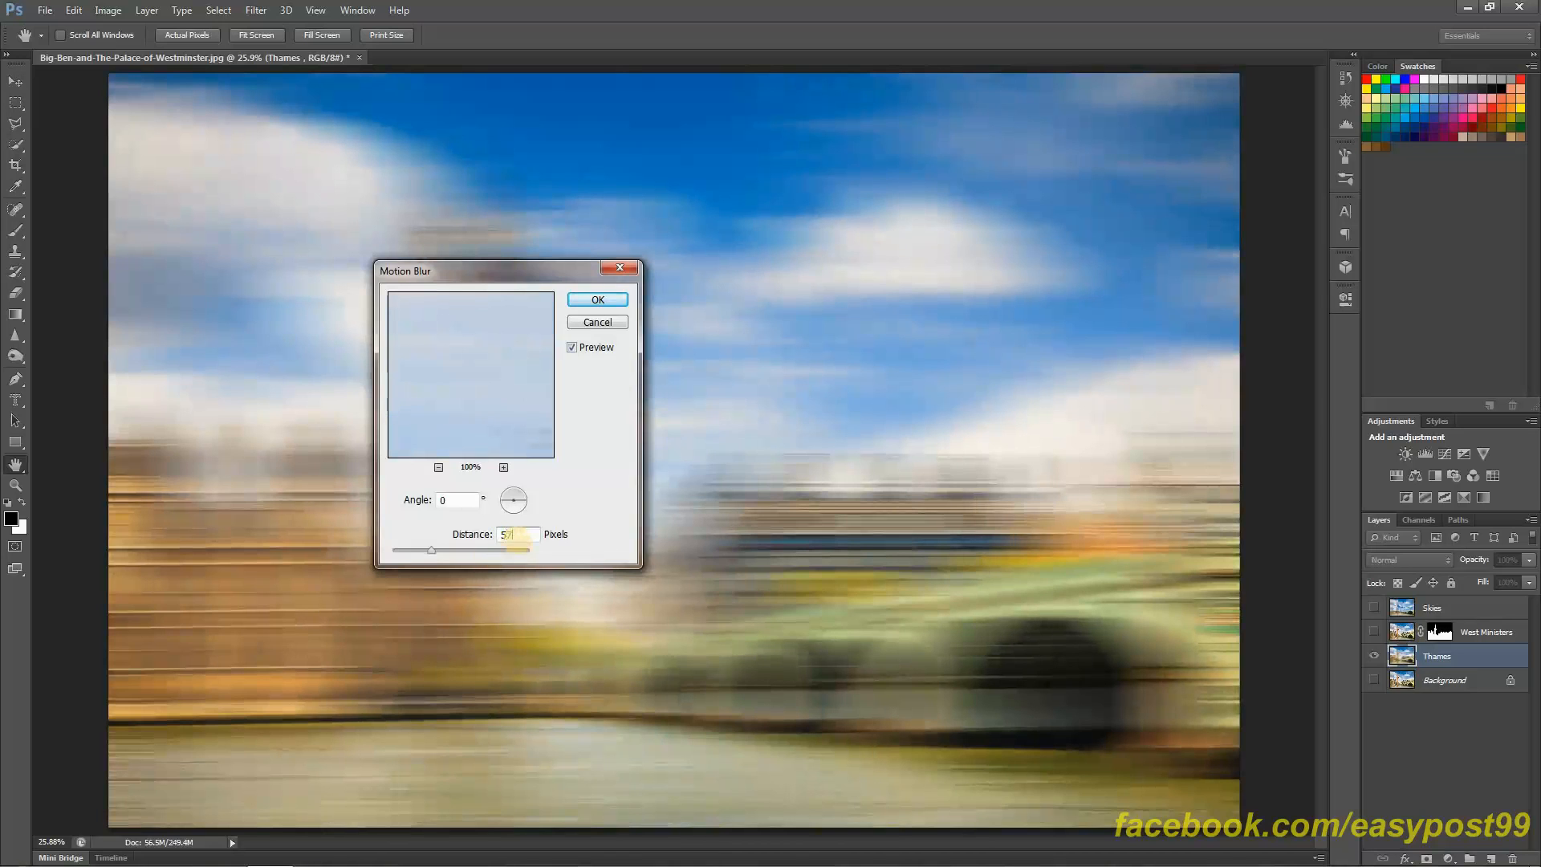
{"action": "left_click", "coordinate": [617, 304]}
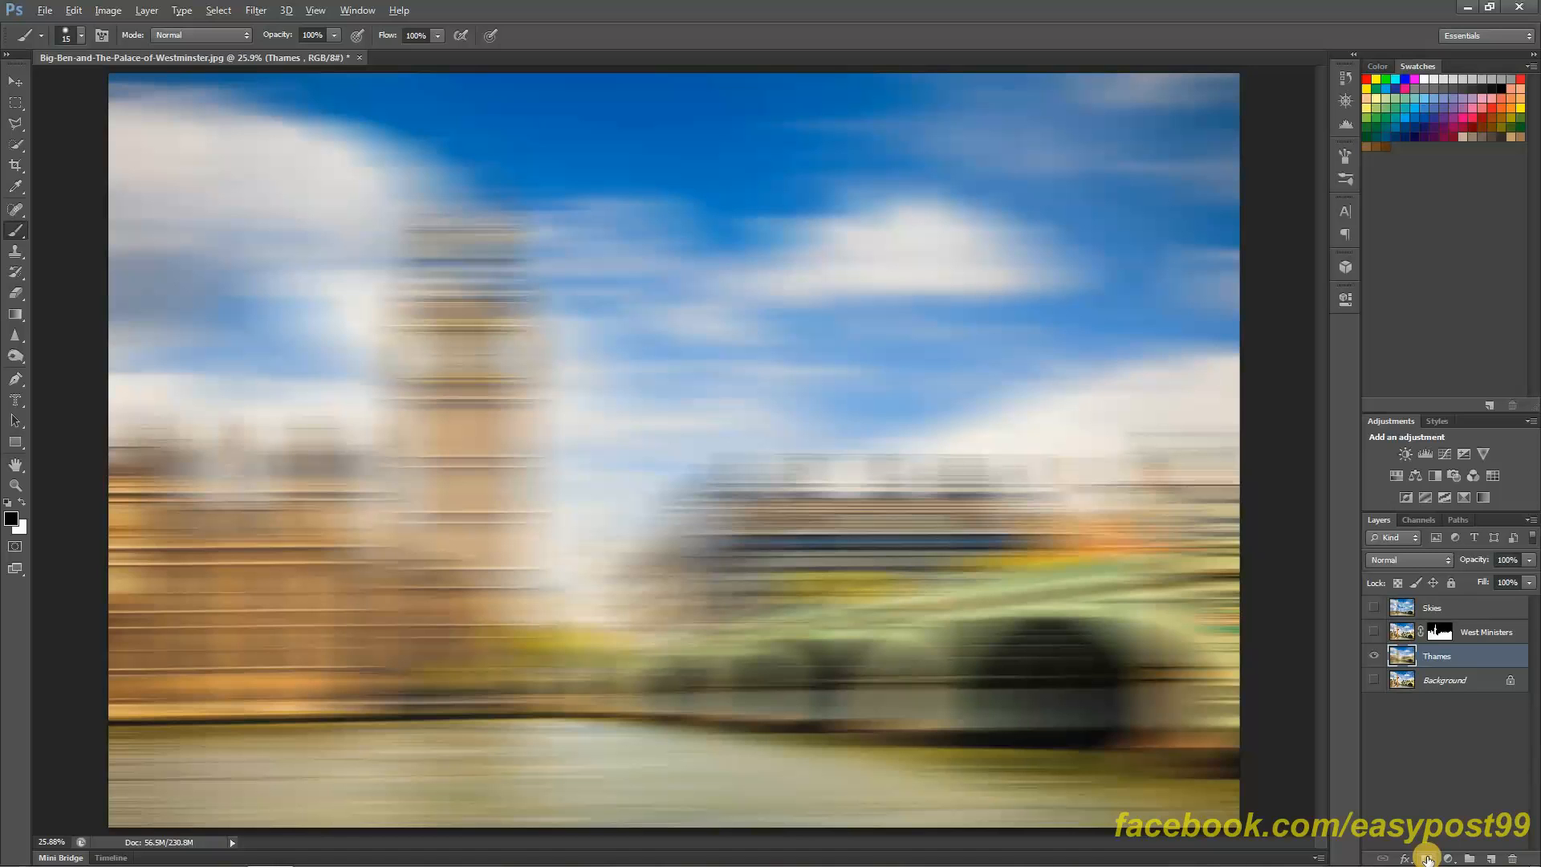
Add a black mask to the Thames layer and make the Skies layer visible again
{"action": "left_click", "coordinate": [1431, 857], "text": "alt"}
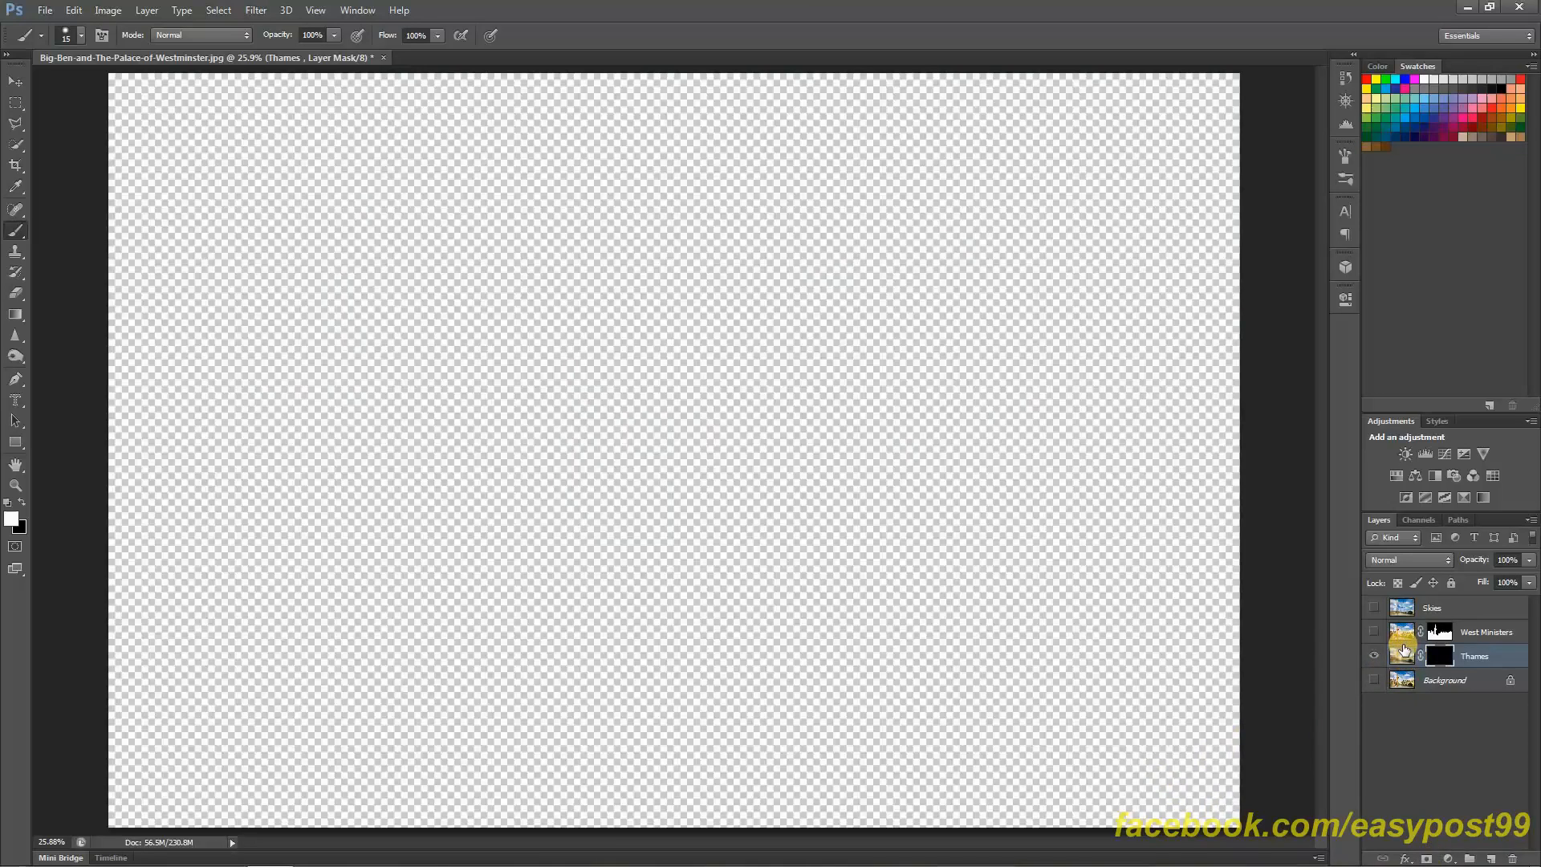
{"action": "left_click", "coordinate": [1375, 608]}
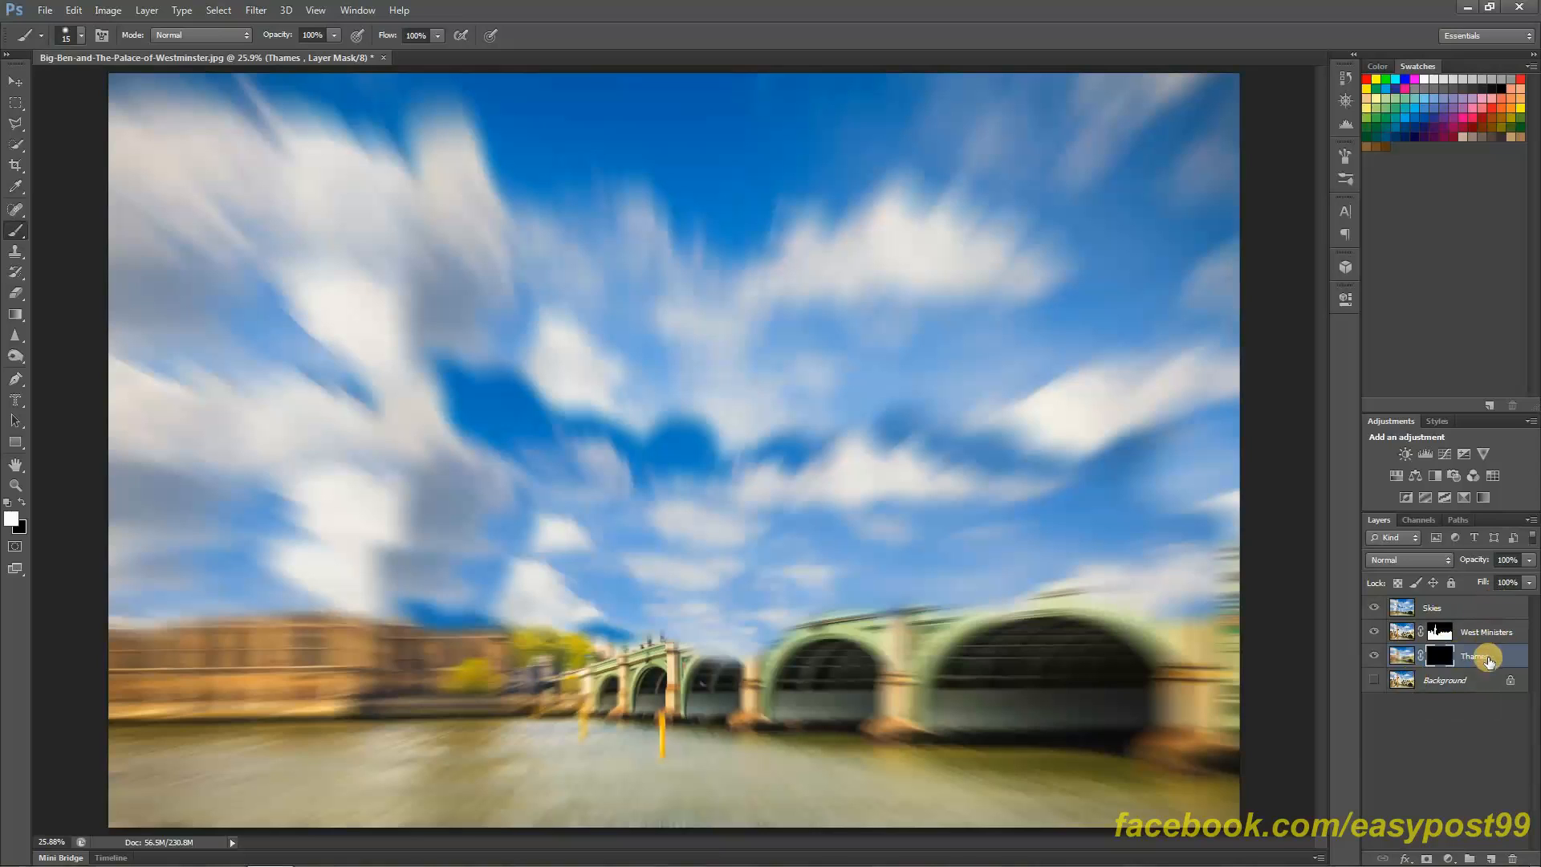
Stack Thames at the top, West Ministers next, and Skies beneath them
{"action": "left_click_drag", "start_coordinate": [1488, 659], "coordinate": [1488, 597]}
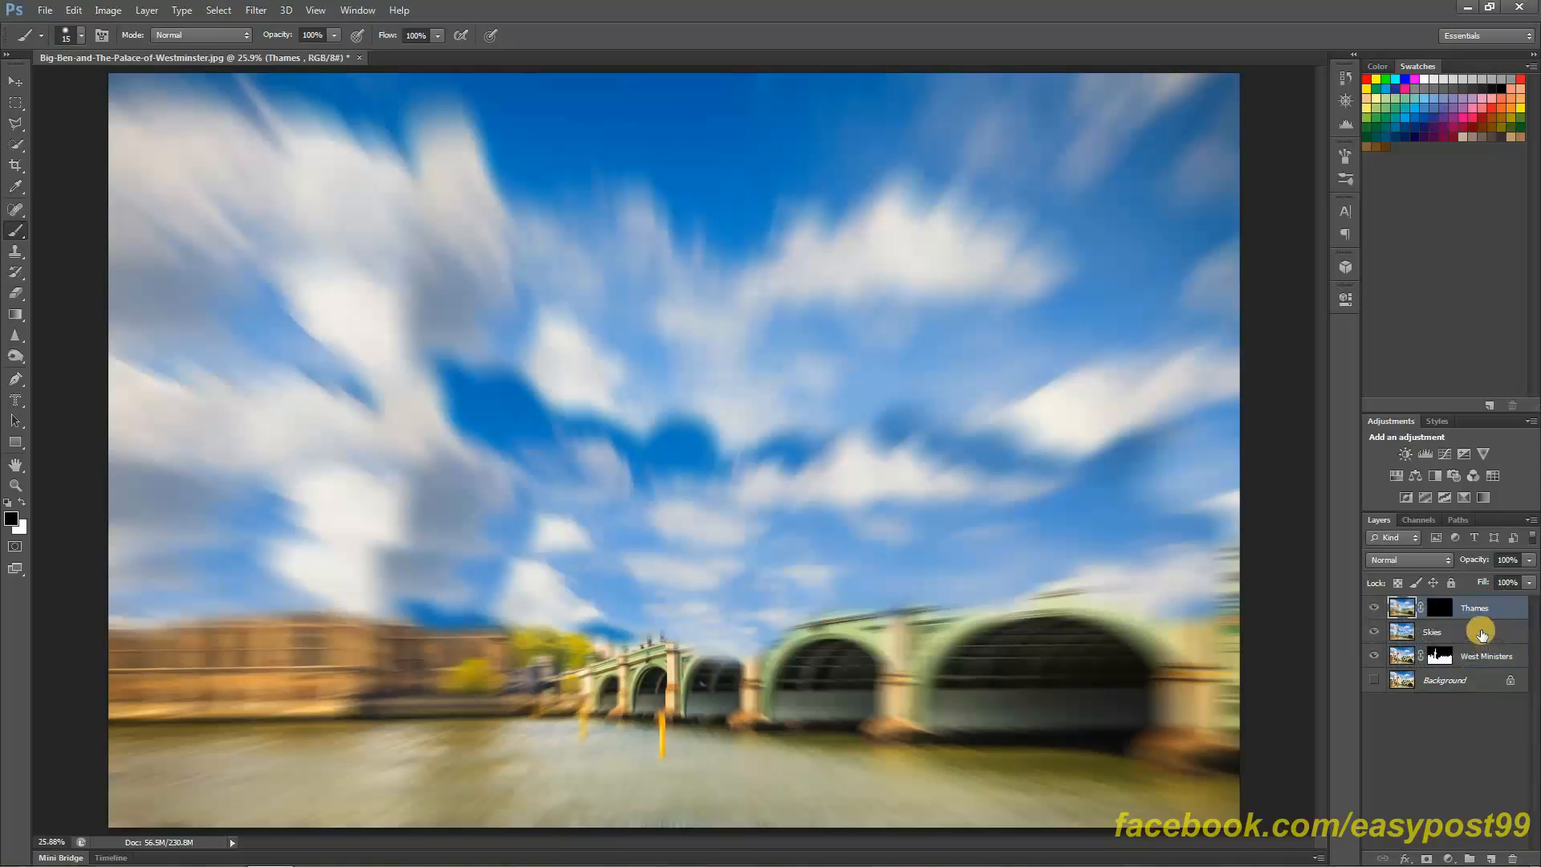
{"action": "left_click_drag", "start_coordinate": [1480, 633], "coordinate": [1483, 664]}
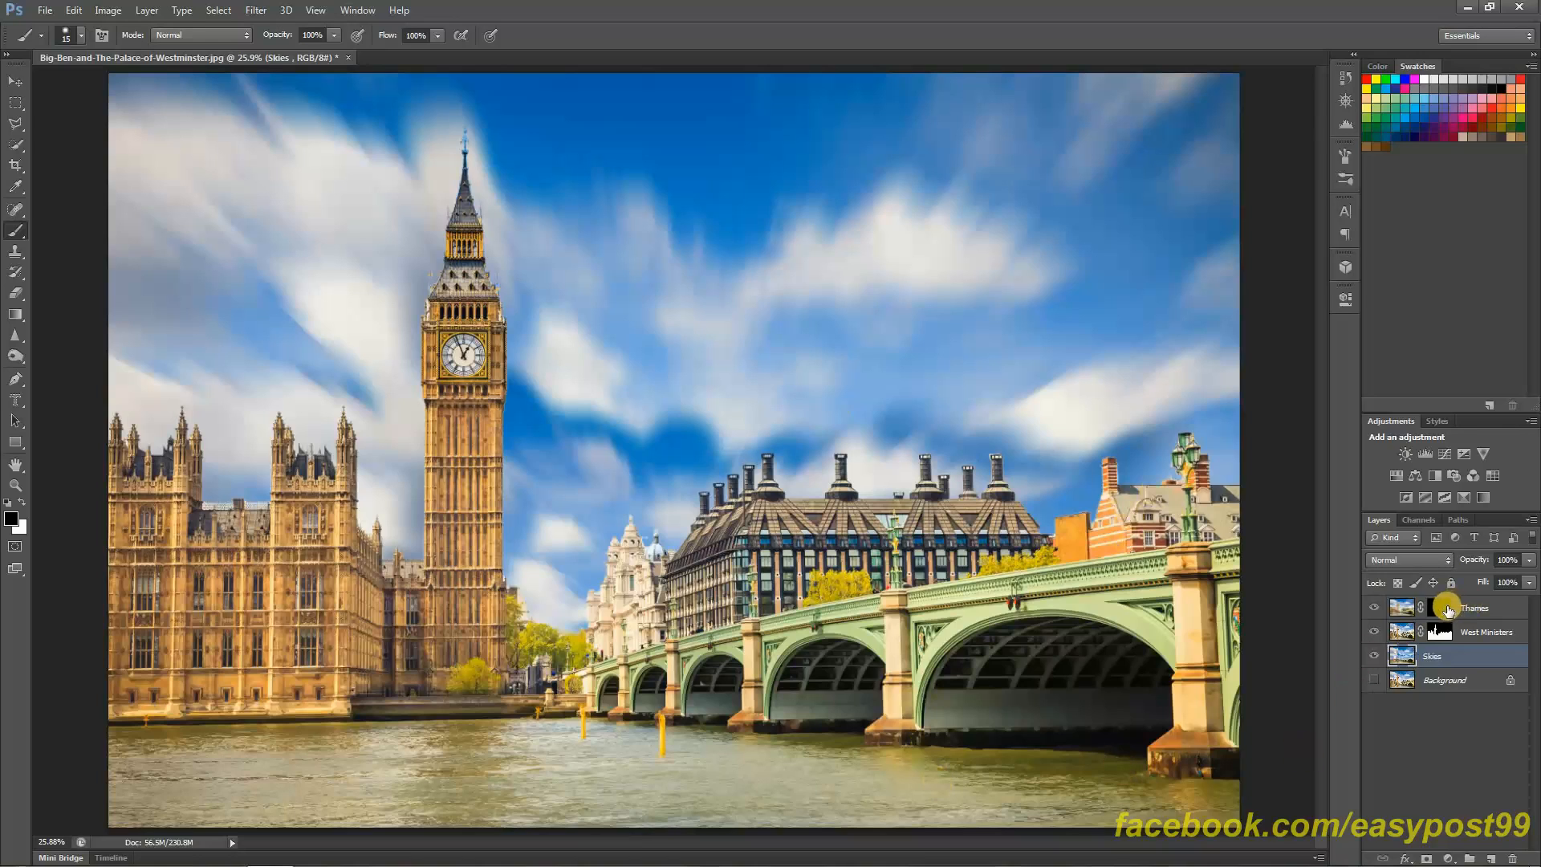
Target the Thames mask and set a large soft brush of about 255 px for painting the river
{"action": "left_click", "coordinate": [1441, 608]}
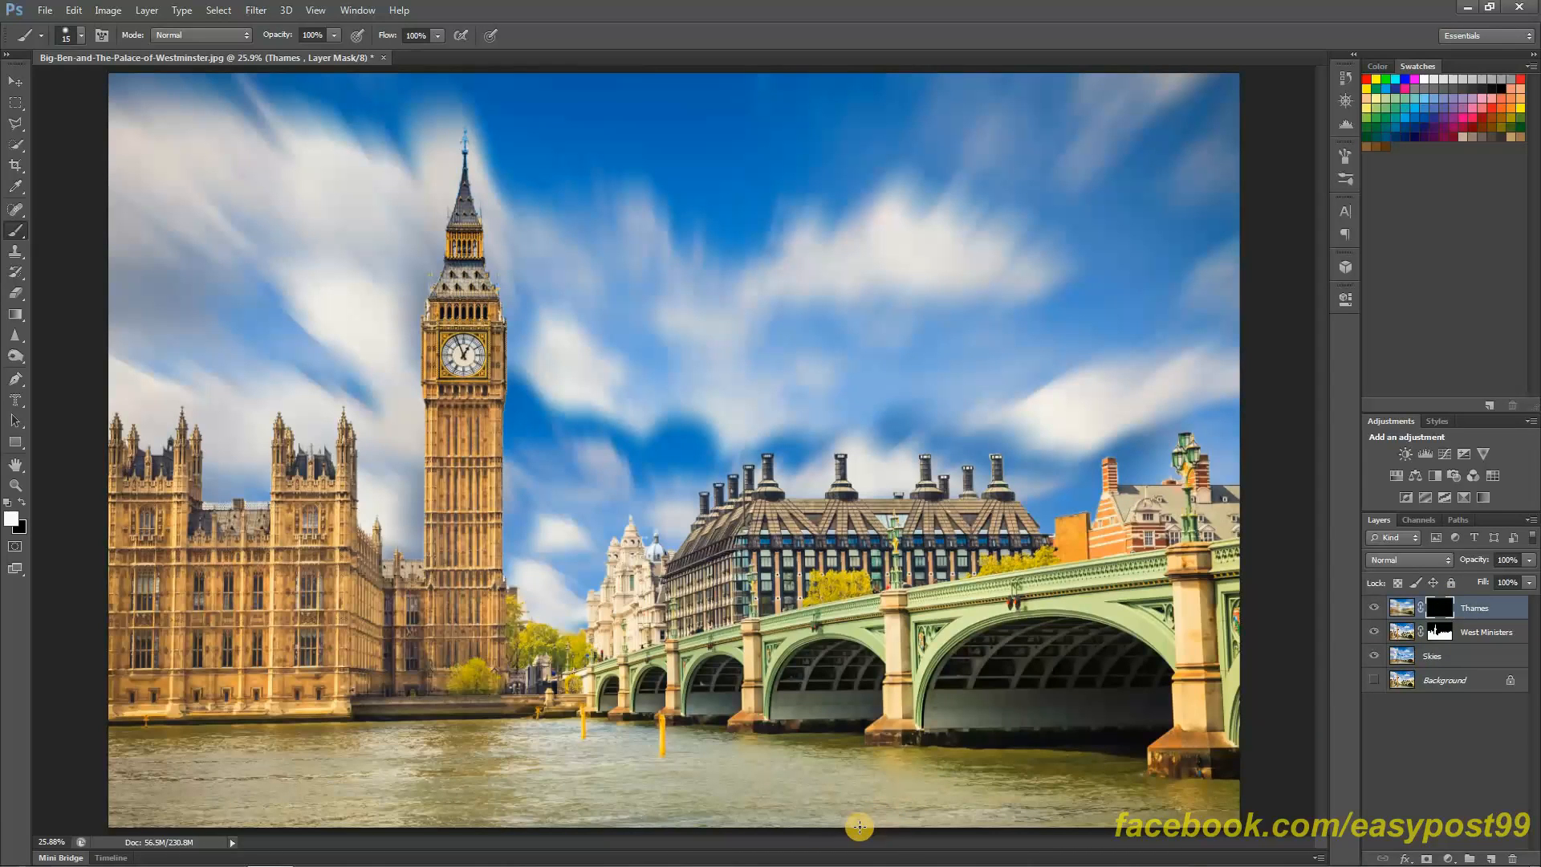
{"action": "key", "text": "bracketright"}
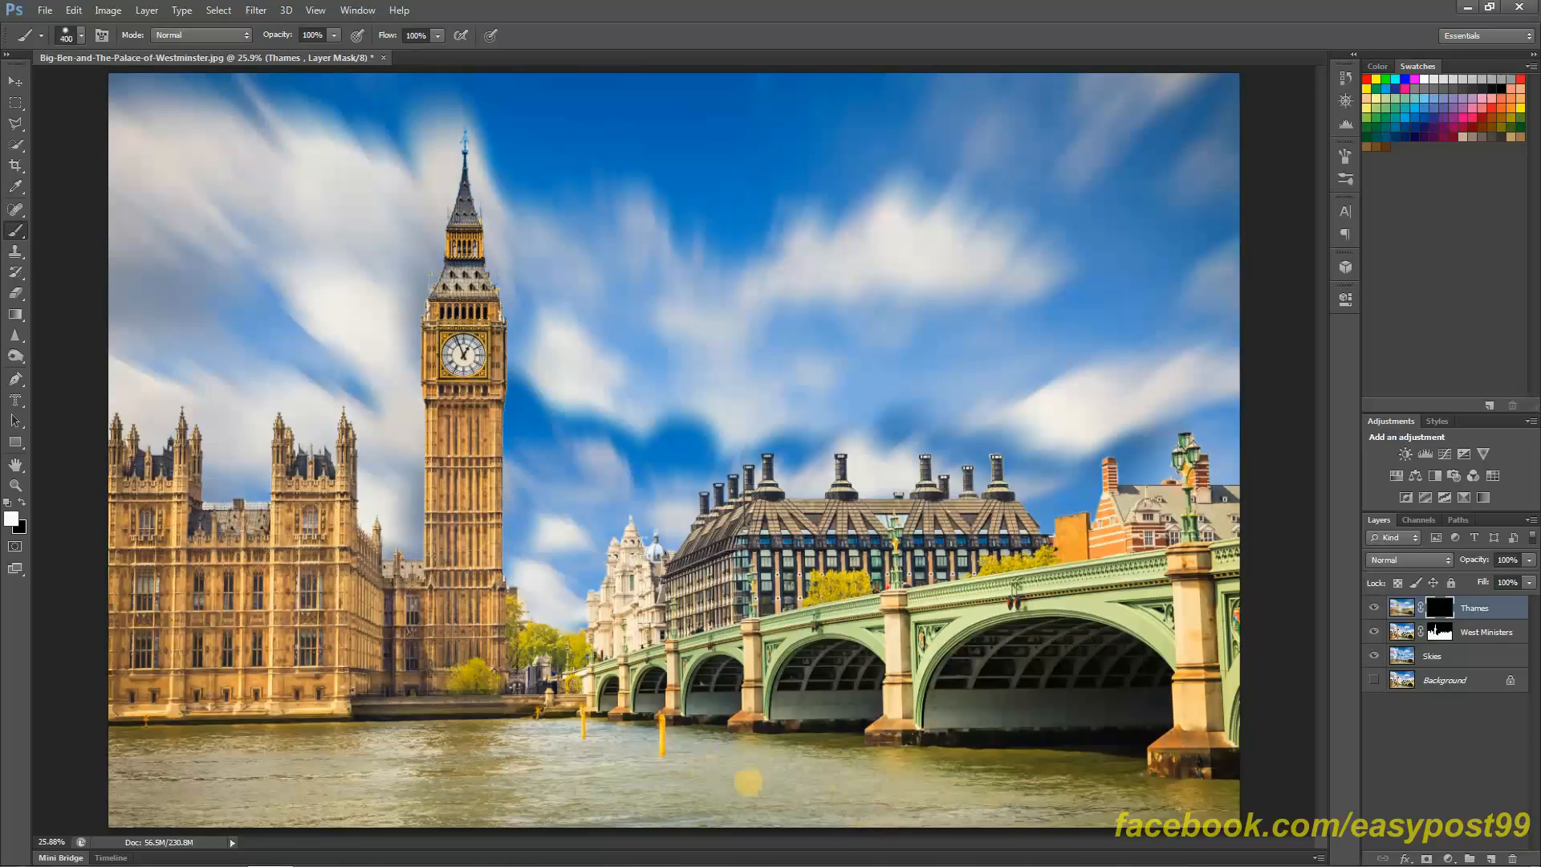
{"action": "left_click_drag", "start_coordinate": [748, 785], "coordinate": [799, 791]}
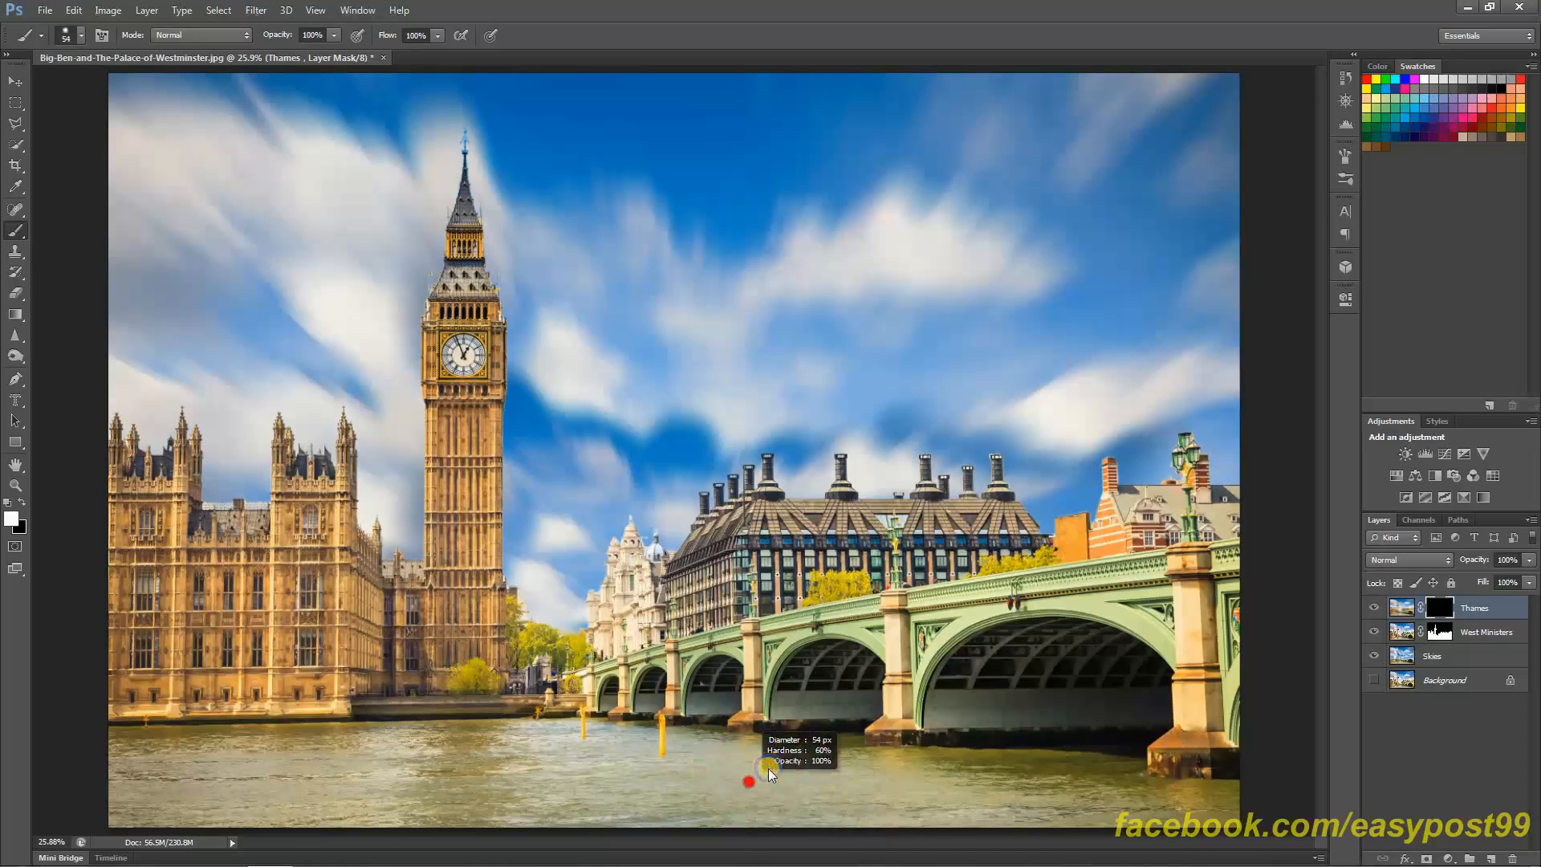
{"action": "mouse_move", "coordinate": [799, 791]}
{"action": "left_mouse_down"}
{"action": "mouse_move", "coordinate": [806, 701]}
{"action": "mouse_move", "coordinate": [819, 698]}
{"action": "left_mouse_up"}
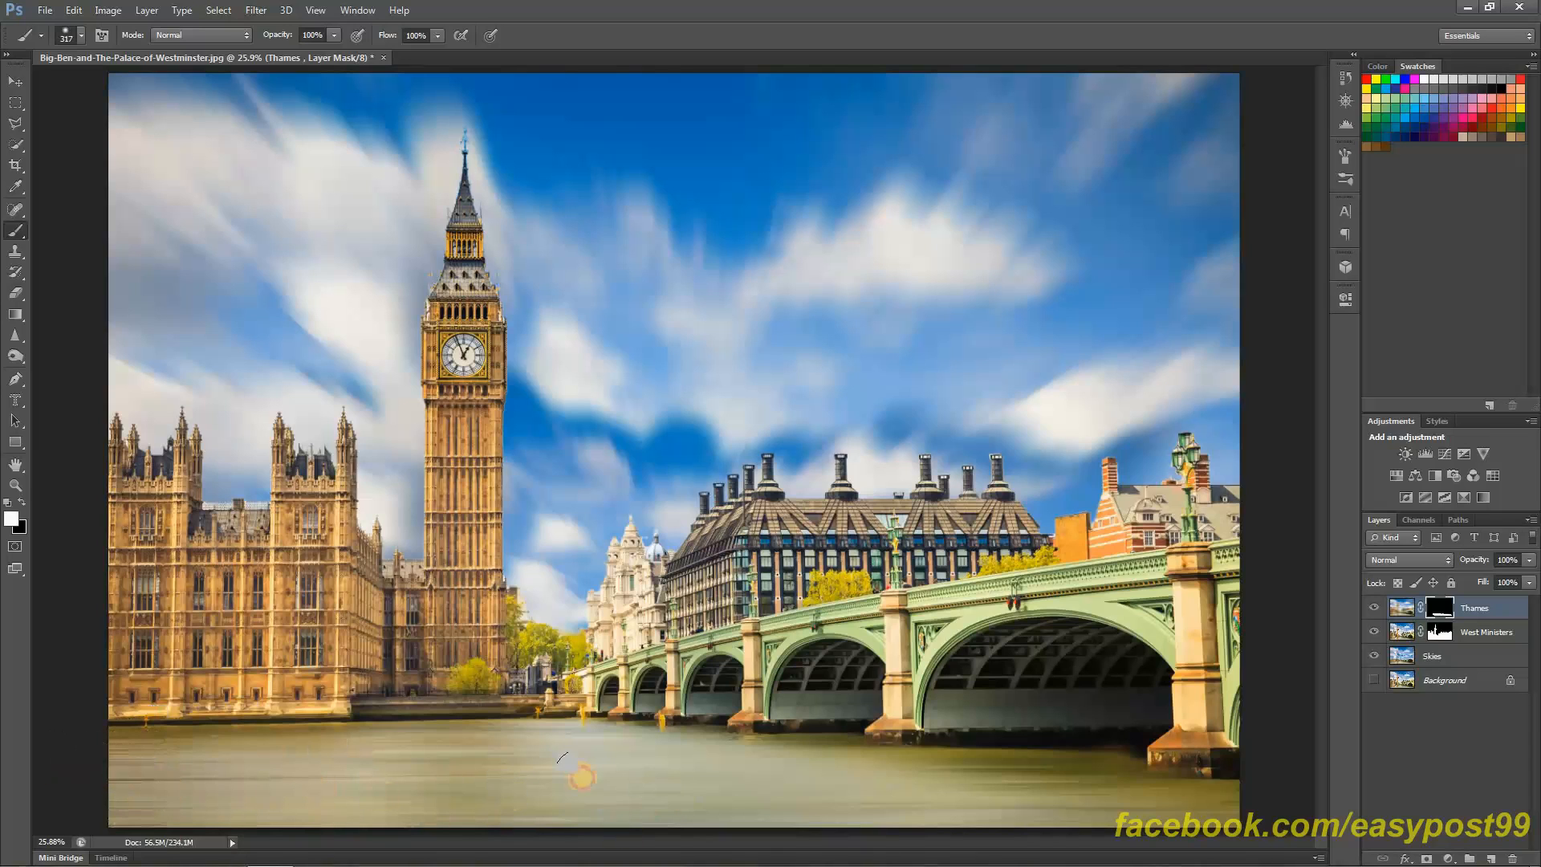
Zoom into the bridge piers and restore the yellow post with a small brush, undoing a stray stroke
{"action": "left_click", "coordinate": [588, 761]}
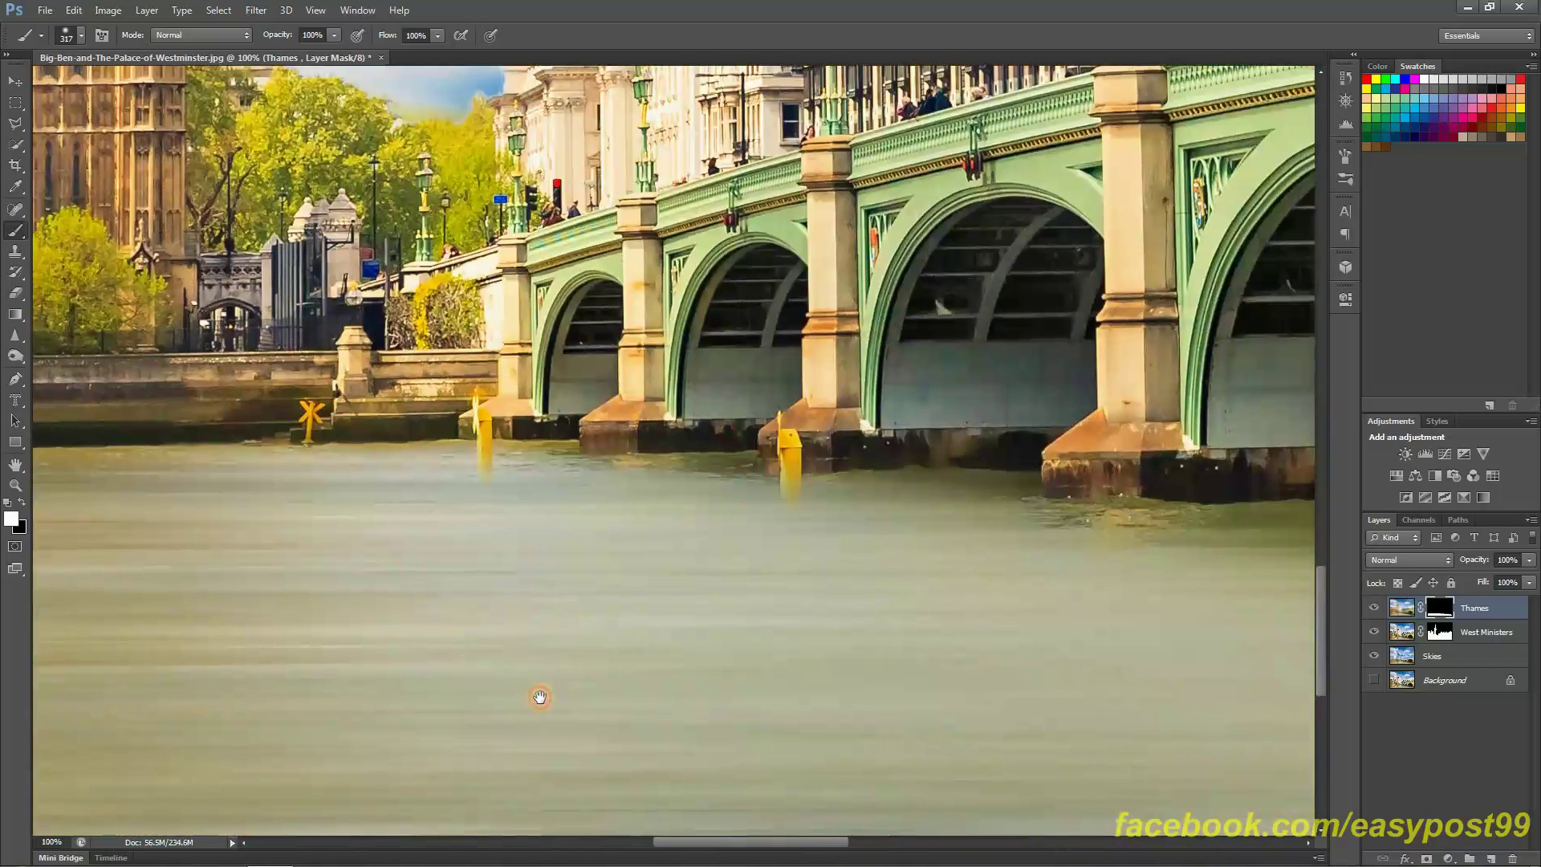
{"action": "left_click_drag", "start_coordinate": [540, 696], "coordinate": [619, 753]}
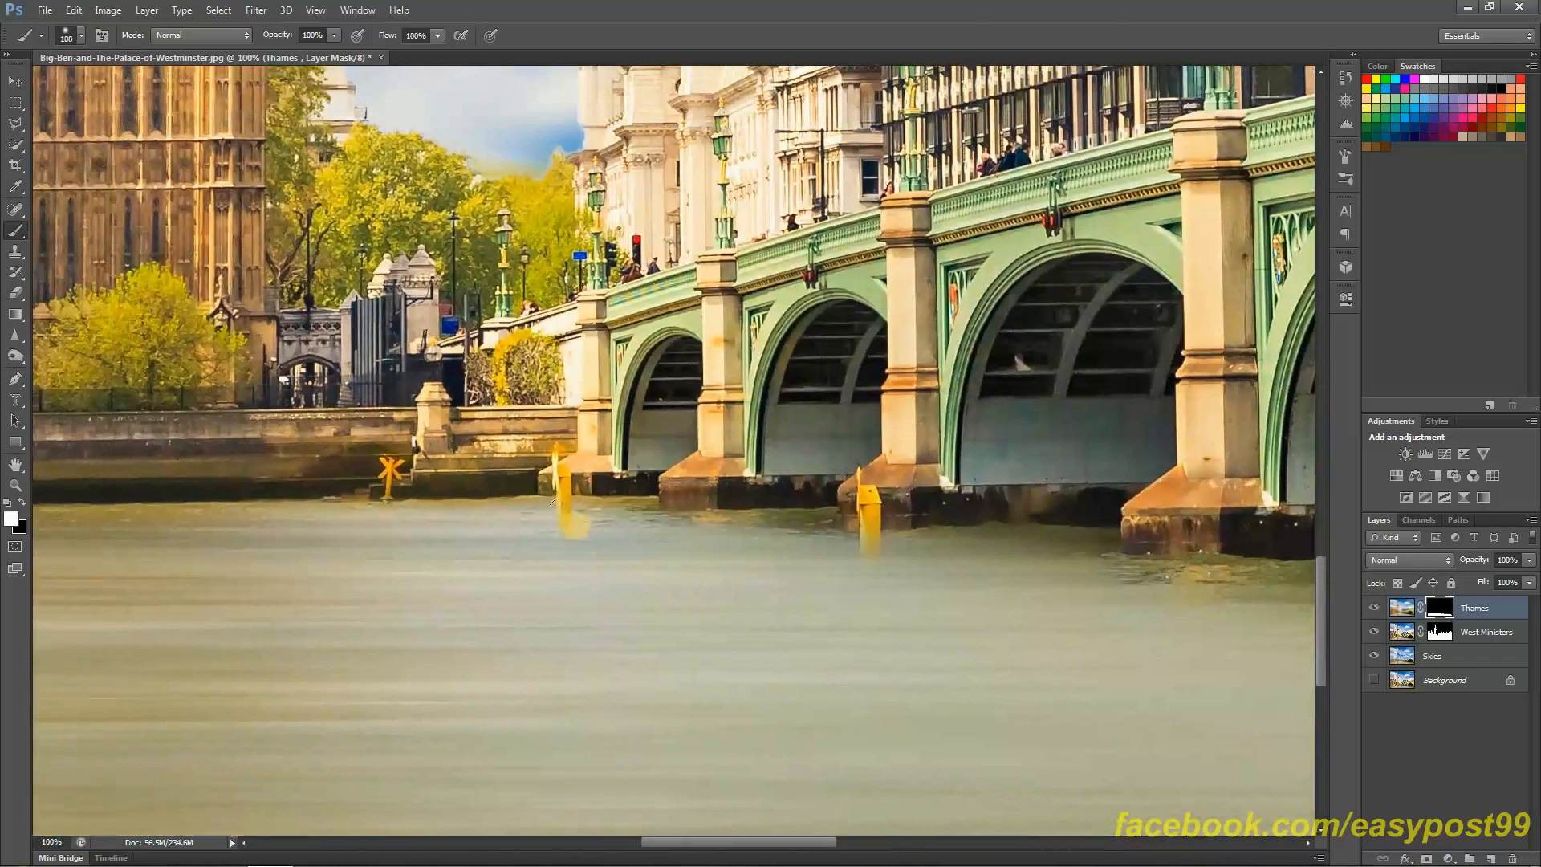
{"action": "key", "text": "bracketleft"}
{"action": "key", "text": "bracketleft"}
{"action": "key", "text": "bracketleft"}
{"action": "left_click_drag", "start_coordinate": [556, 484], "coordinate": [565, 510]}
{"action": "key", "text": "ctrl+plus"}
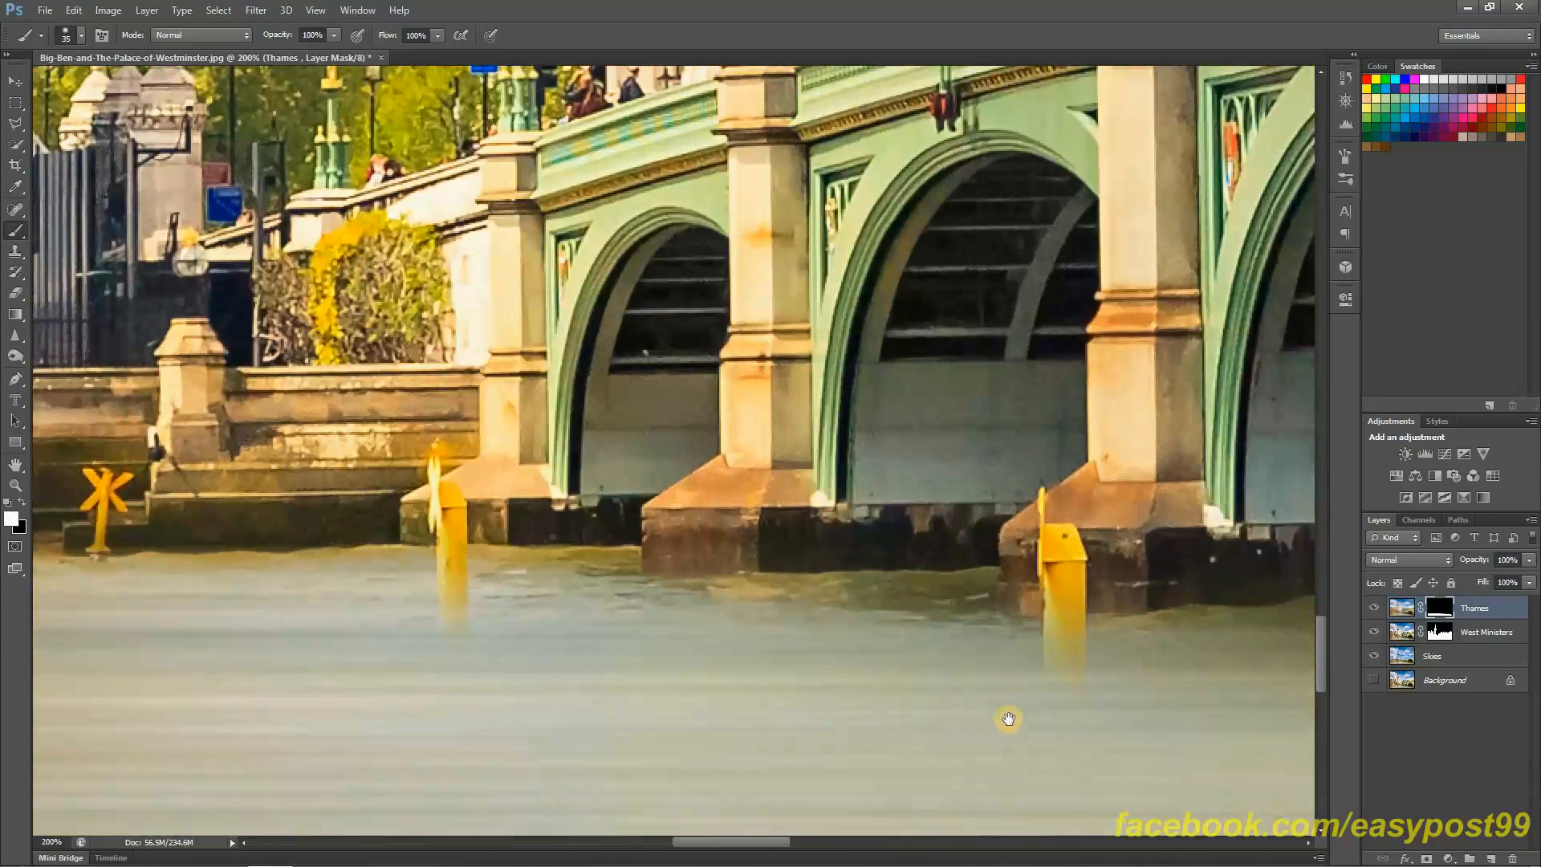
{"action": "left_click_drag", "start_coordinate": [1018, 725], "coordinate": [794, 650]}
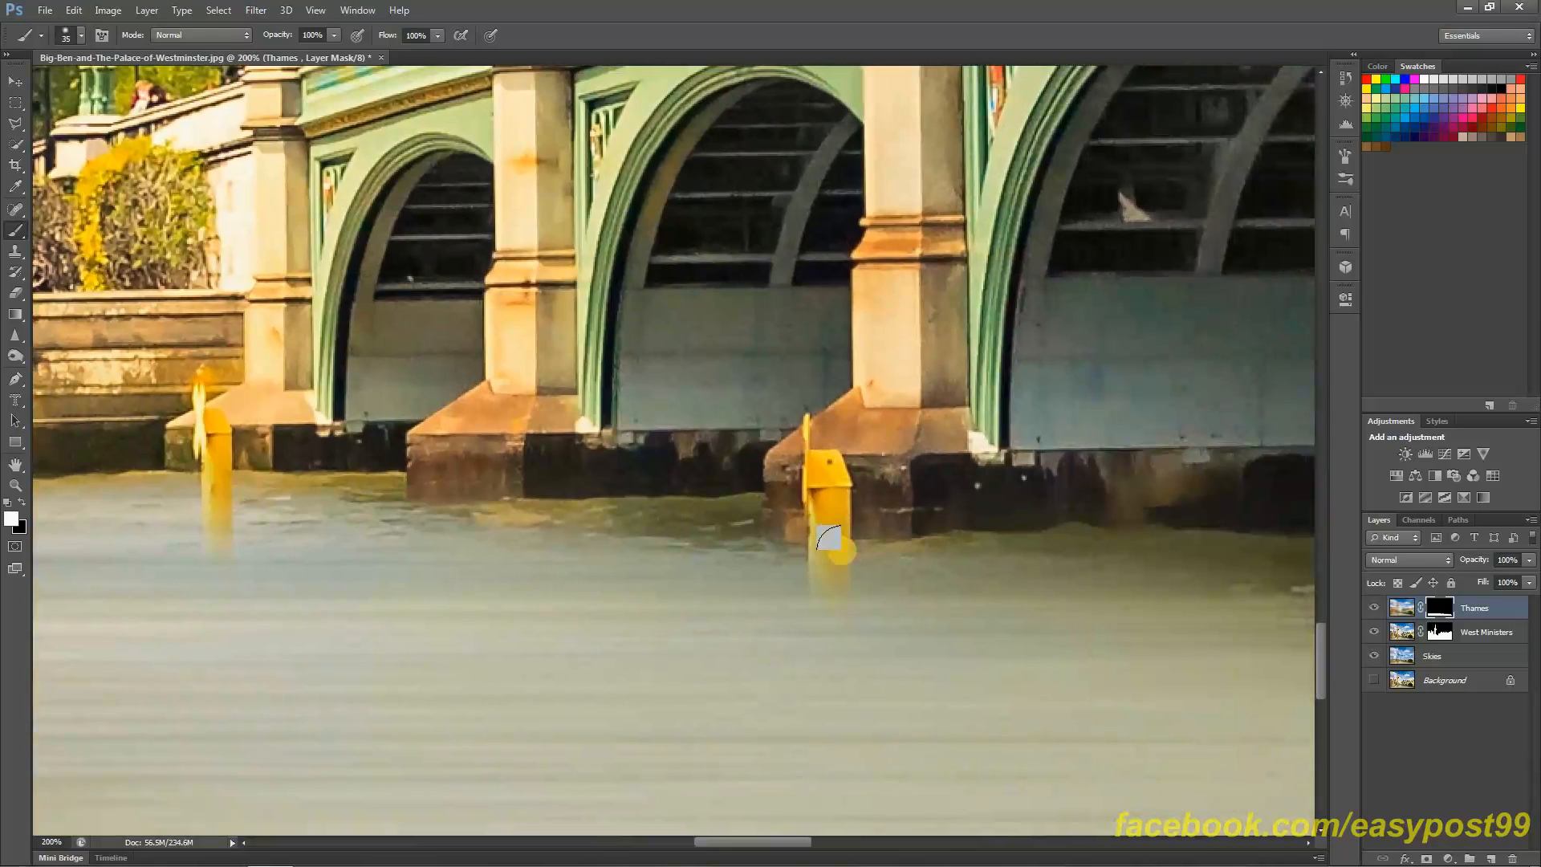
{"action": "left_click", "coordinate": [828, 539]}
{"action": "key", "text": "ctrl+z"}
Extend both yellow posts down into the water and trim the excess at the tip by swapping paint colours
{"action": "left_click_drag", "start_coordinate": [819, 557], "coordinate": [824, 752]}
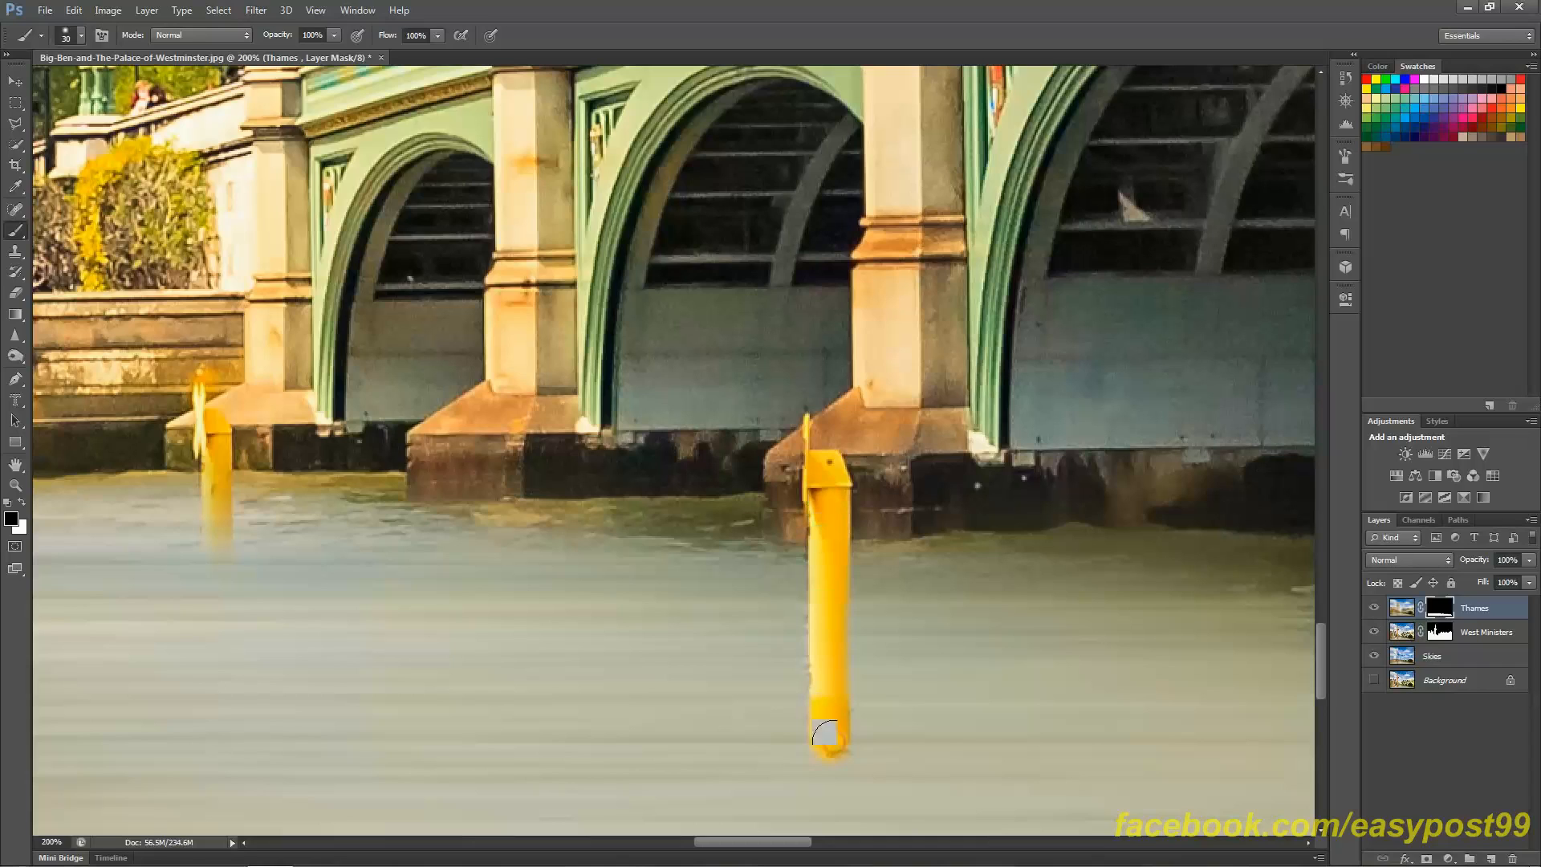
{"action": "key", "text": "x"}
{"action": "left_click_drag", "start_coordinate": [805, 759], "coordinate": [835, 761]}
{"action": "left_click_drag", "start_coordinate": [638, 674], "coordinate": [893, 771]}
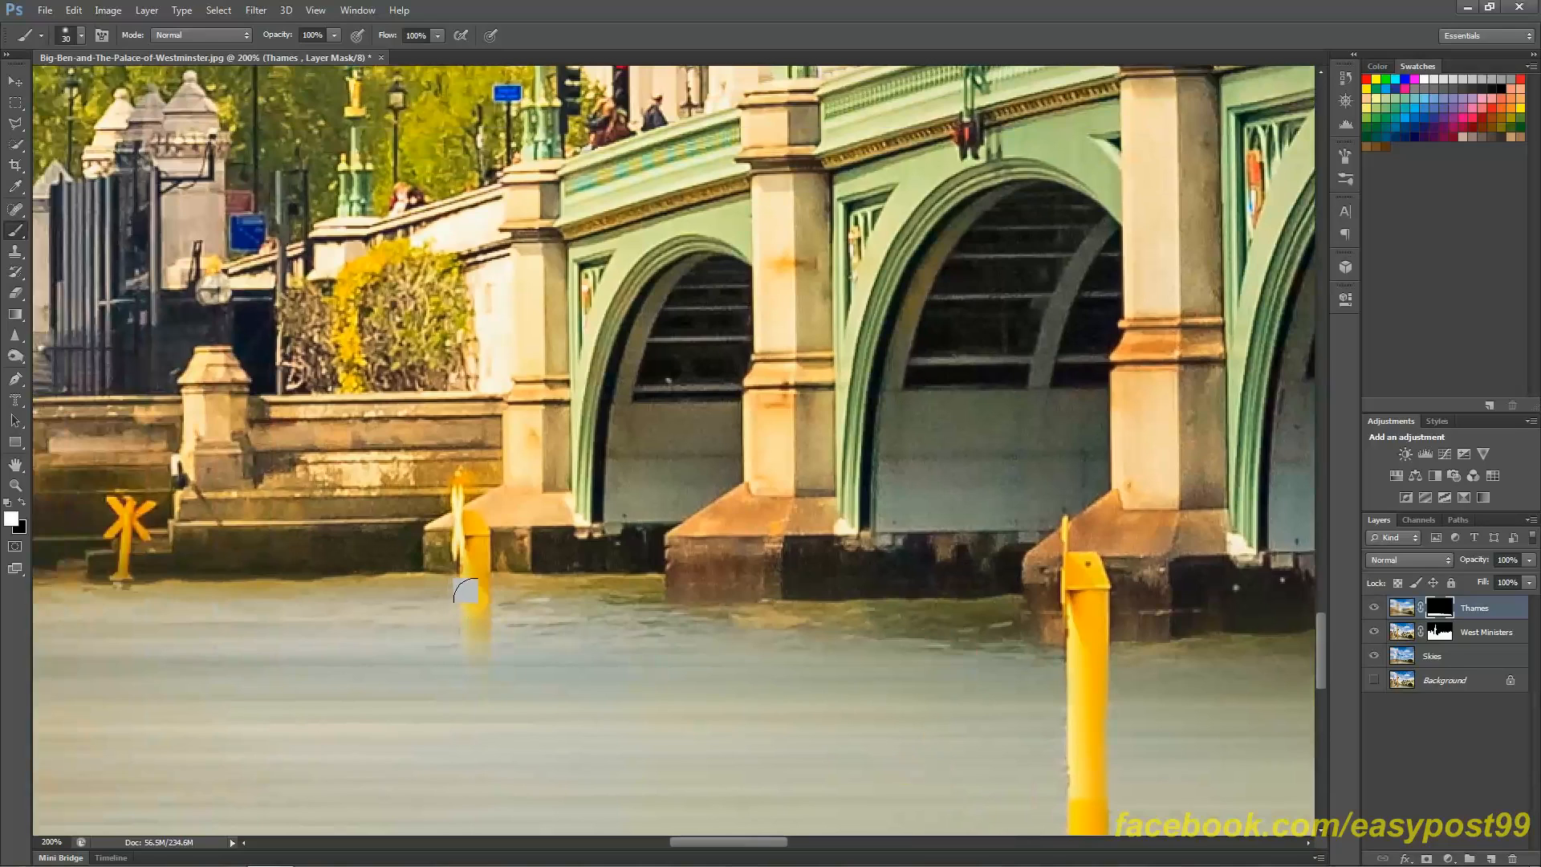
{"action": "left_click_drag", "start_coordinate": [471, 588], "coordinate": [473, 734]}
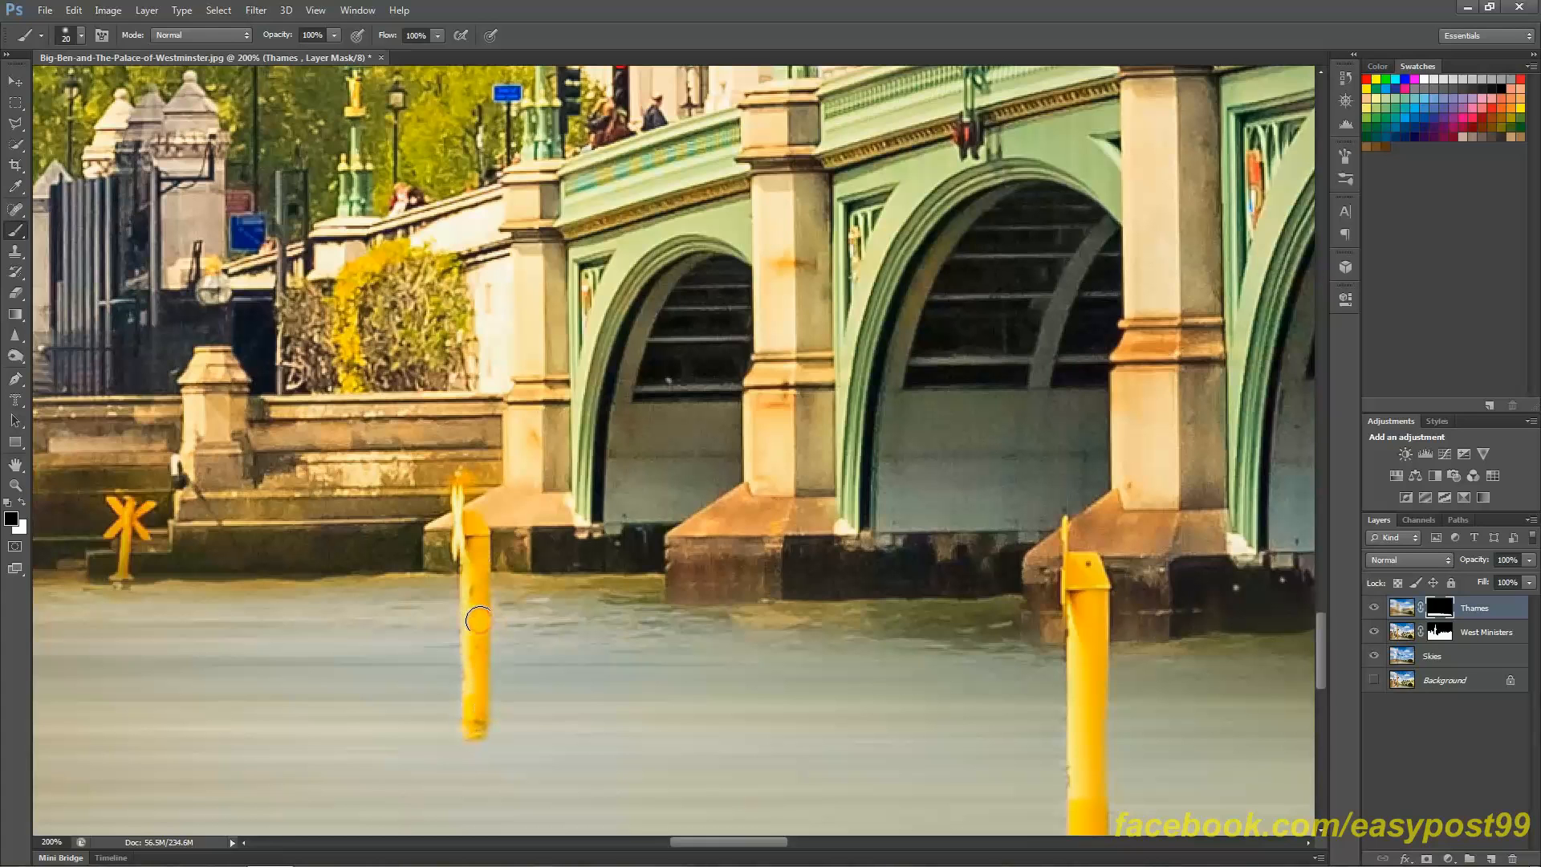
{"action": "left_click_drag", "start_coordinate": [374, 668], "coordinate": [633, 649]}
{"action": "left_click_drag", "start_coordinate": [259, 656], "coordinate": [665, 682]}
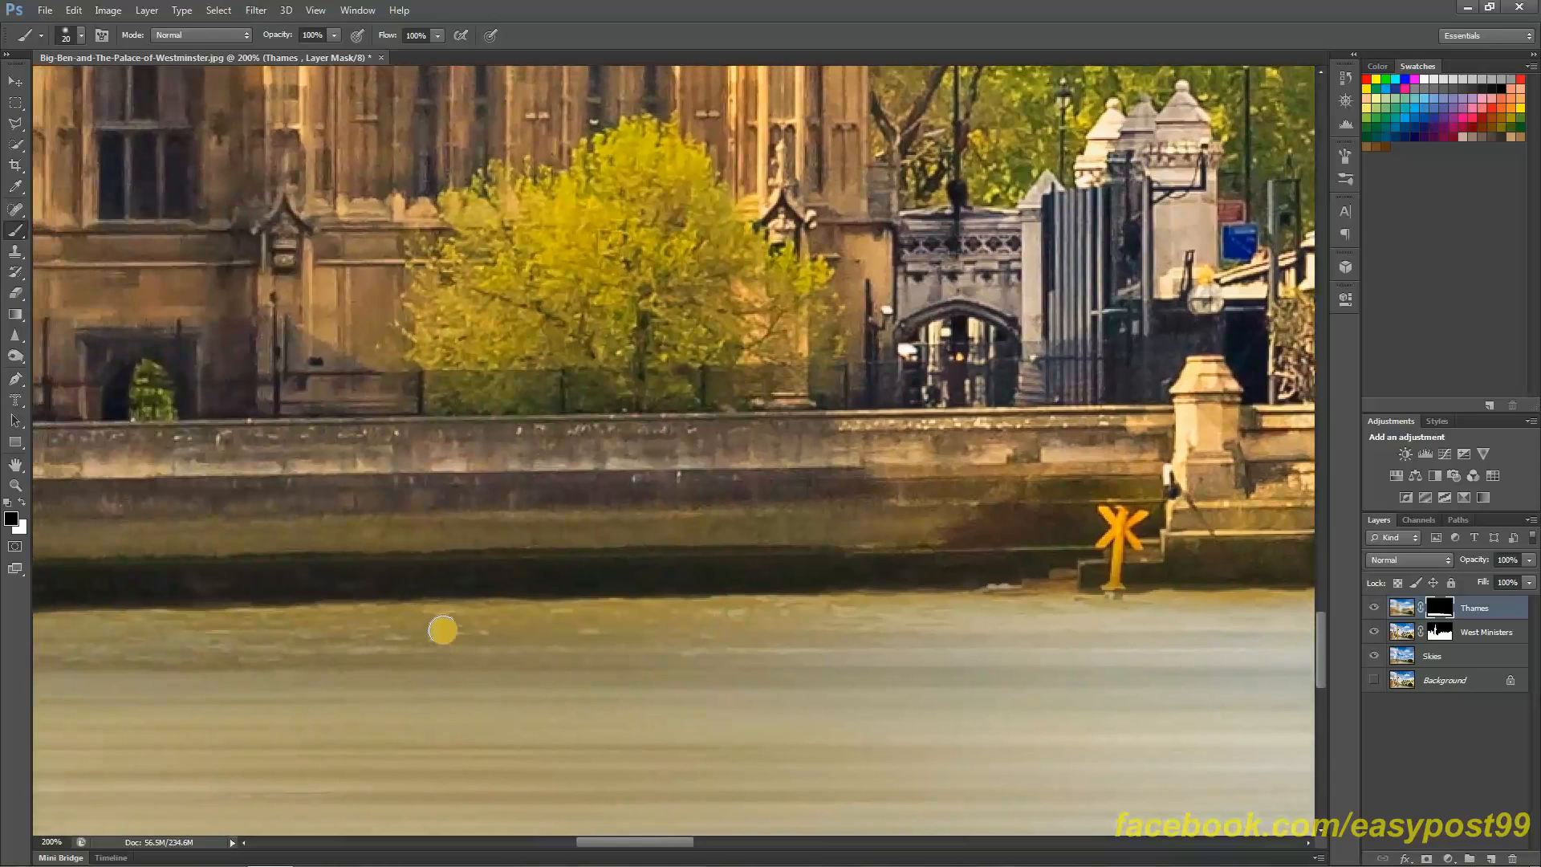
Swap to the hiding colour and touch up the Thames mask along the embankment waterline
{"action": "key", "text": "x"}
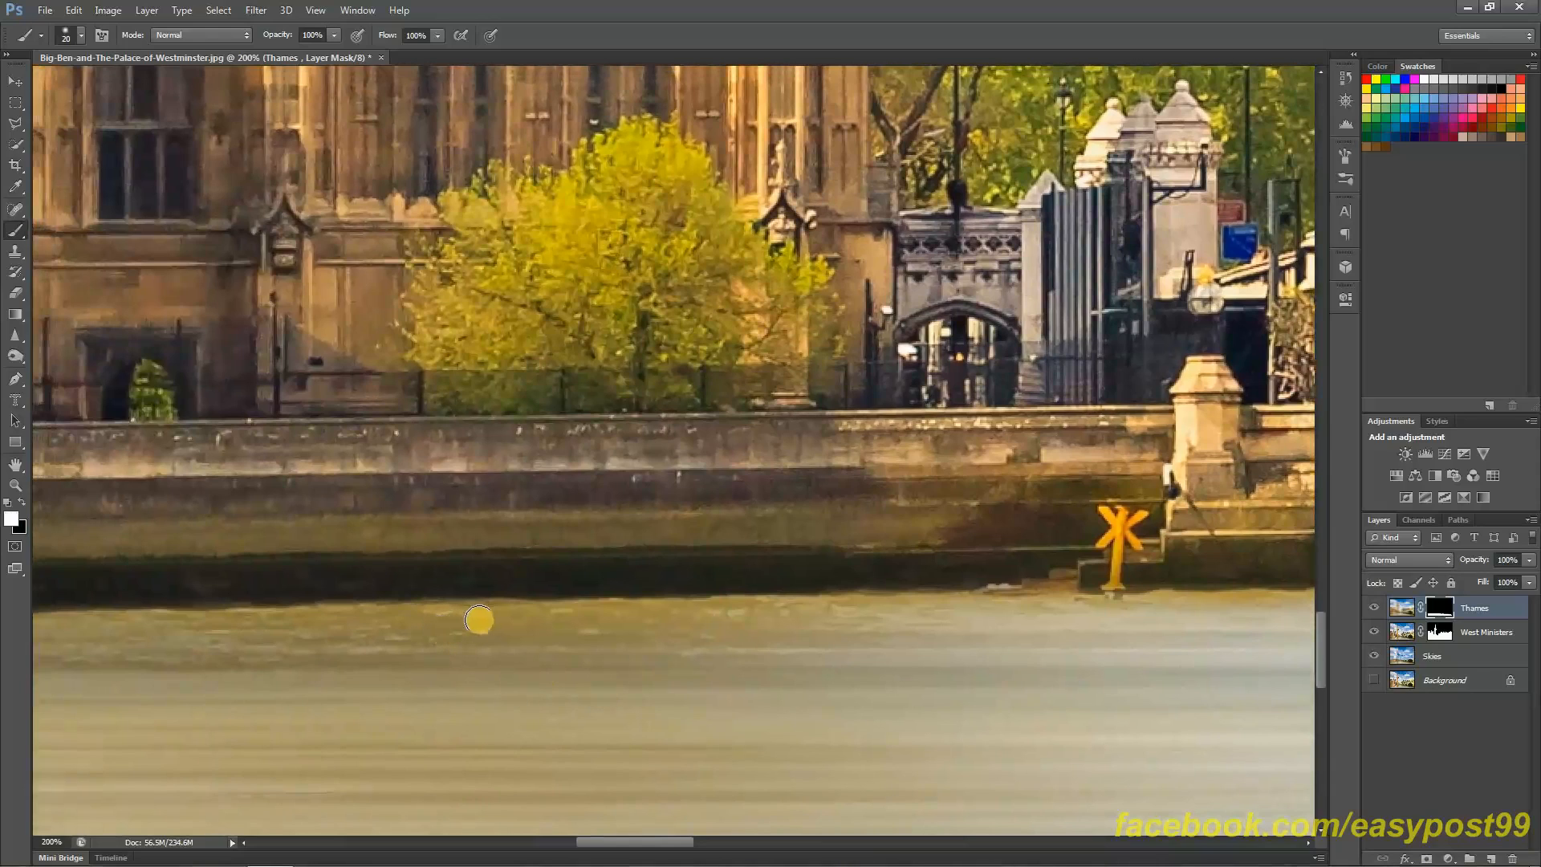
{"action": "left_click", "coordinate": [466, 632]}
{"action": "left_click", "coordinate": [679, 626]}
{"action": "left_click", "coordinate": [876, 617]}
{"action": "left_click", "coordinate": [1009, 624]}
{"action": "left_click", "coordinate": [1049, 617]}
{"action": "left_click", "coordinate": [516, 698]}
{"action": "mouse_move", "coordinate": [796, 689]}
{"action": "left_mouse_down"}
{"action": "mouse_move", "coordinate": [854, 699]}
{"action": "mouse_move", "coordinate": [566, 674]}
{"action": "left_mouse_up"}
{"action": "left_click", "coordinate": [474, 663]}
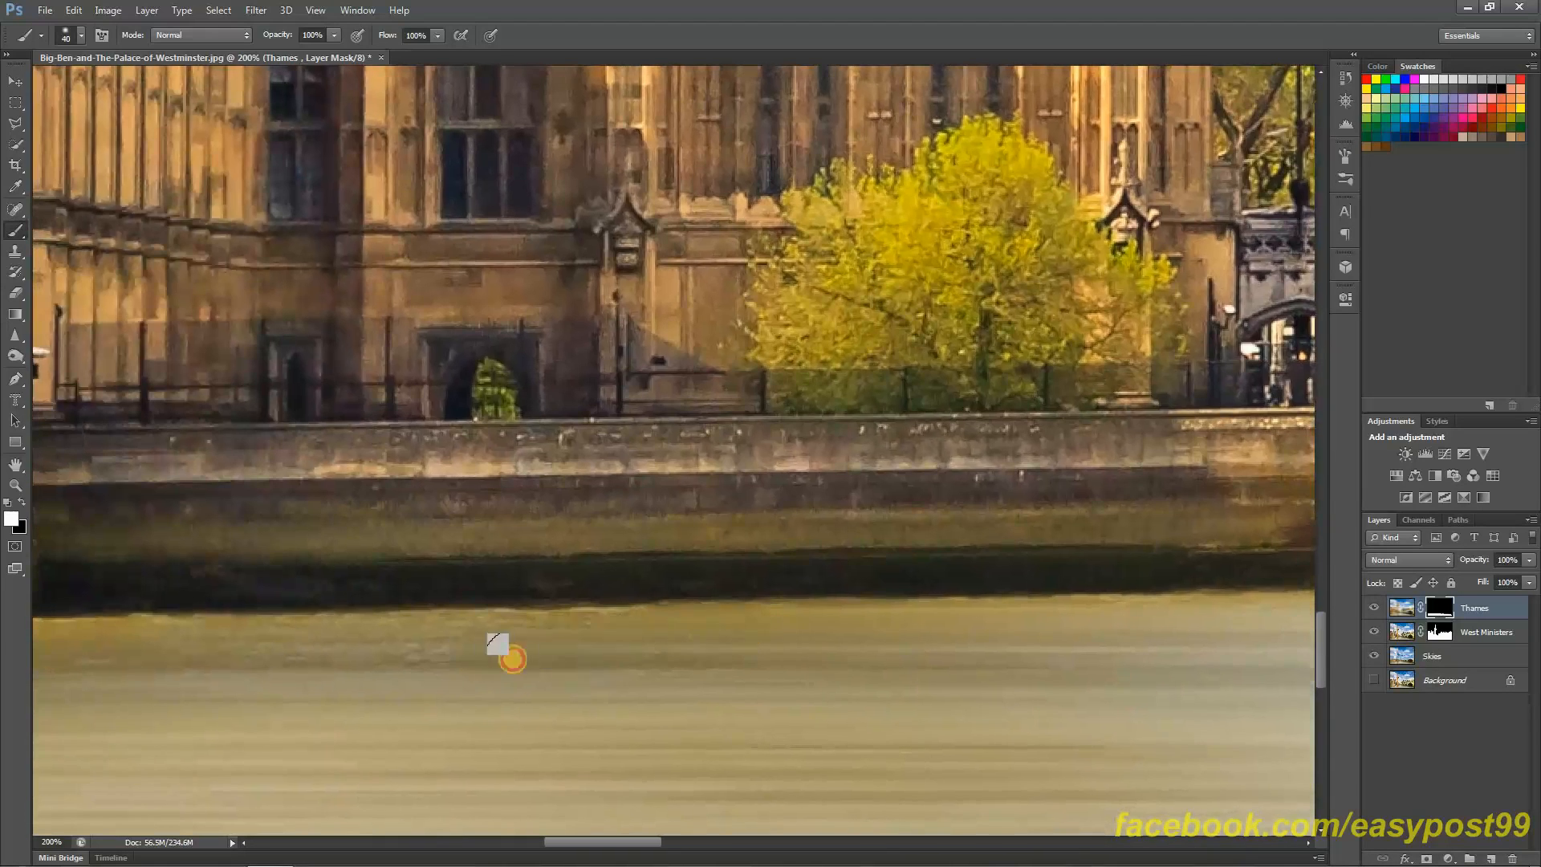
{"action": "left_click_drag", "start_coordinate": [484, 650], "coordinate": [868, 674]}
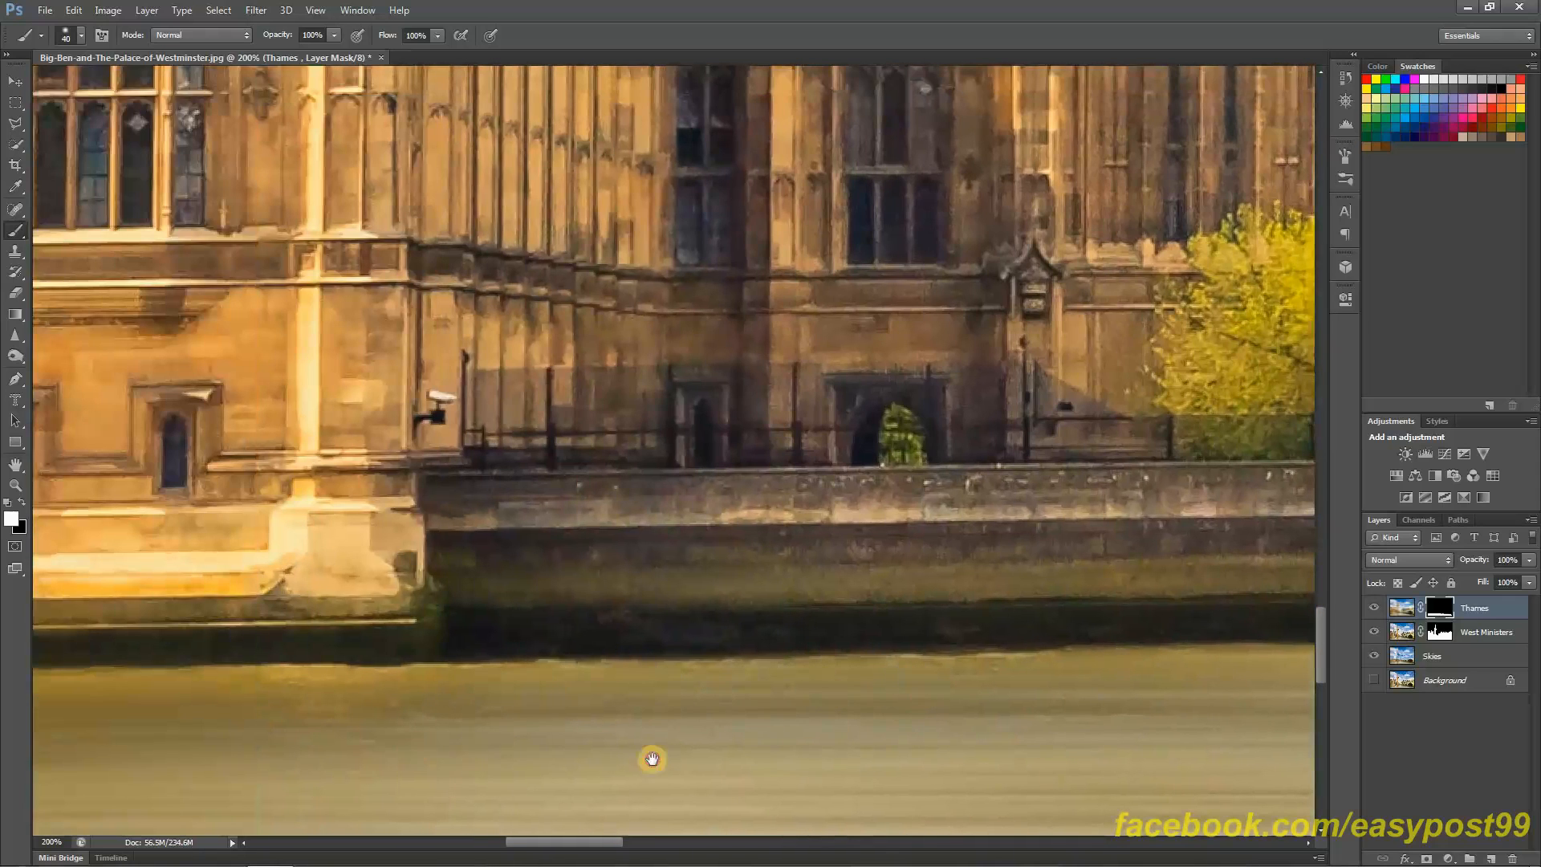
{"action": "left_click_drag", "start_coordinate": [676, 755], "coordinate": [939, 770]}
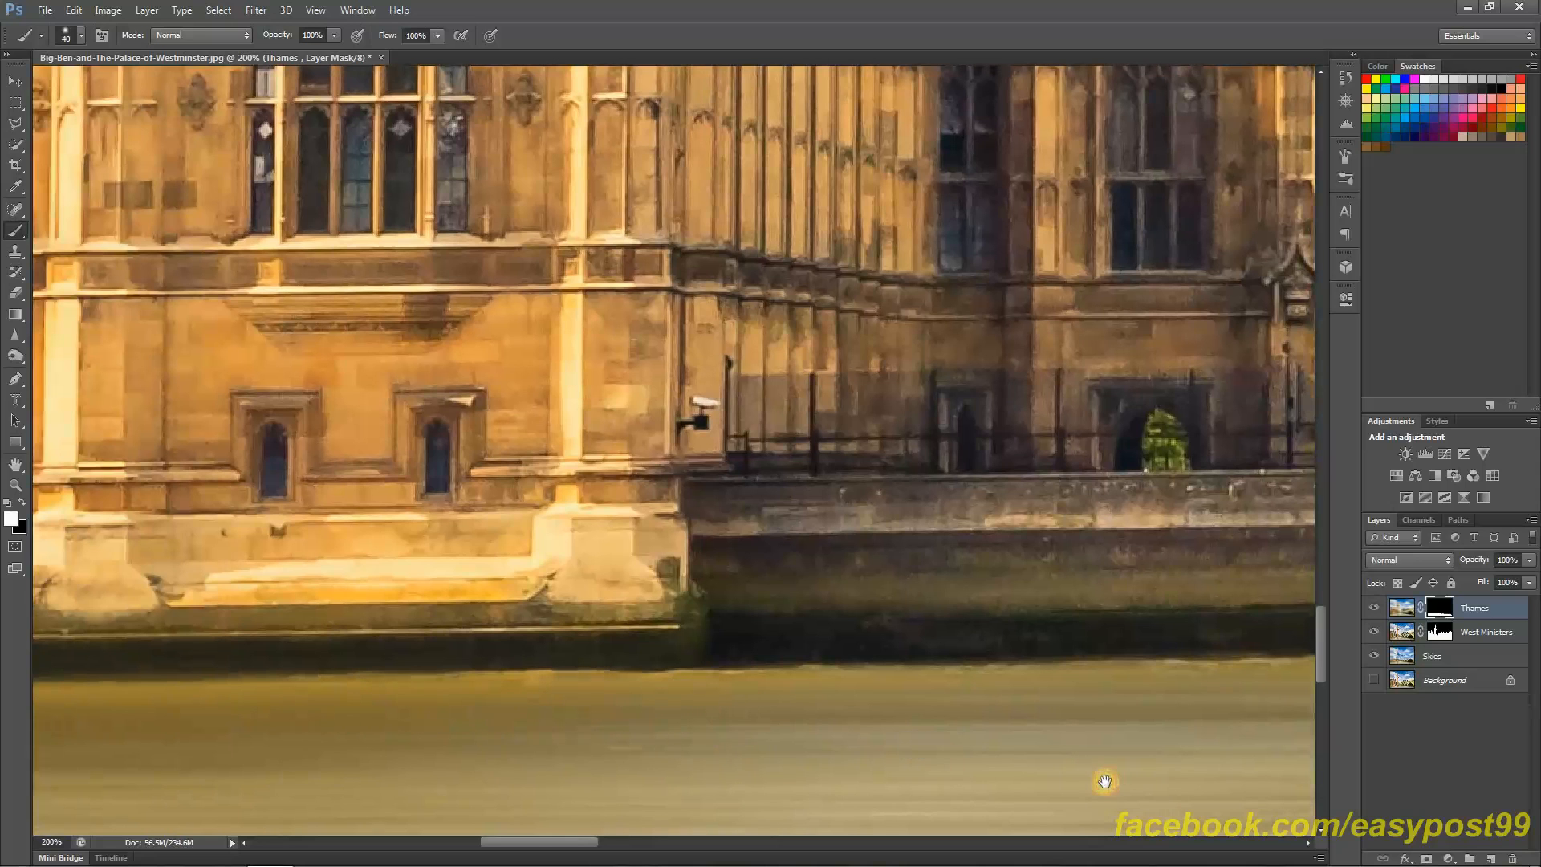
{"action": "left_click_drag", "start_coordinate": [935, 785], "coordinate": [352, 735]}
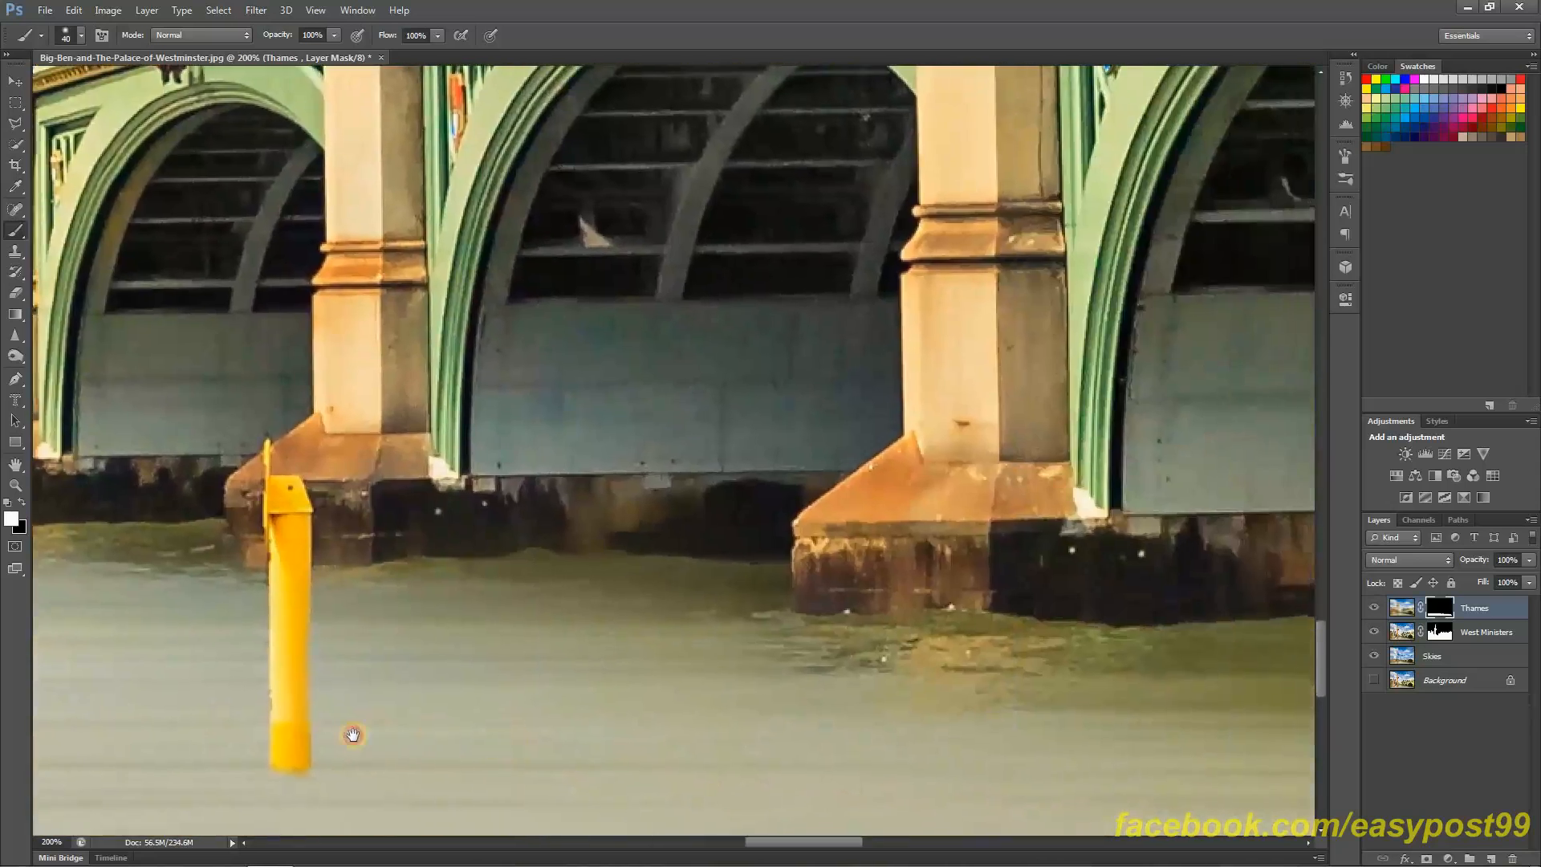
{"action": "mouse_move", "coordinate": [939, 722]}
{"action": "left_mouse_down"}
{"action": "mouse_move", "coordinate": [650, 719]}
{"action": "mouse_move", "coordinate": [431, 739]}
{"action": "left_mouse_up"}
{"action": "left_click_drag", "start_coordinate": [695, 760], "coordinate": [462, 738]}
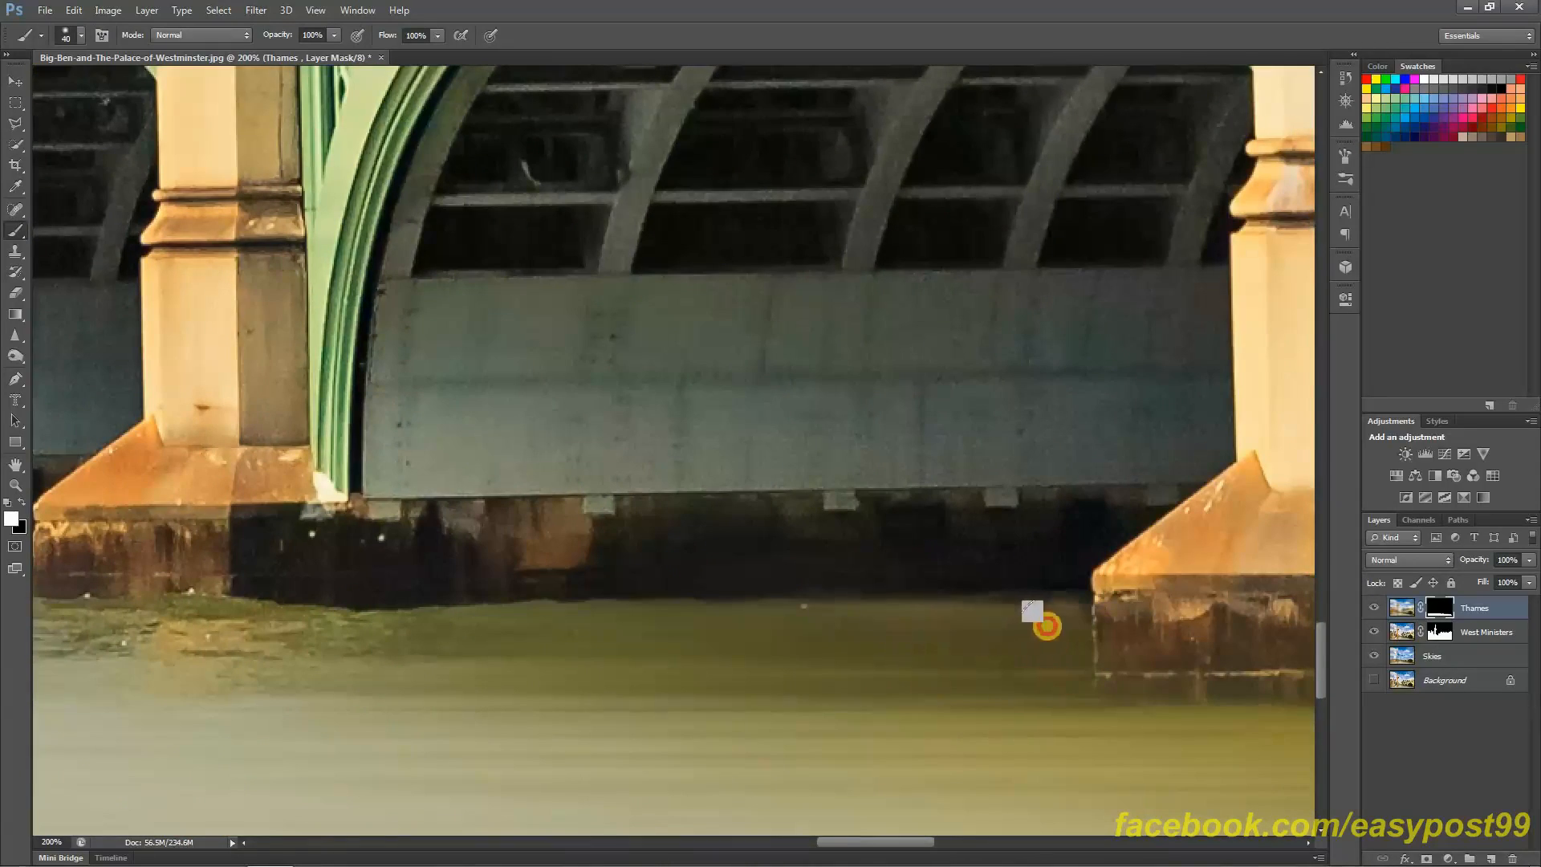
Hide floating debris by the piers and paint the mask along the water under the bridge arches
{"action": "left_click_drag", "start_coordinate": [562, 737], "coordinate": [938, 711]}
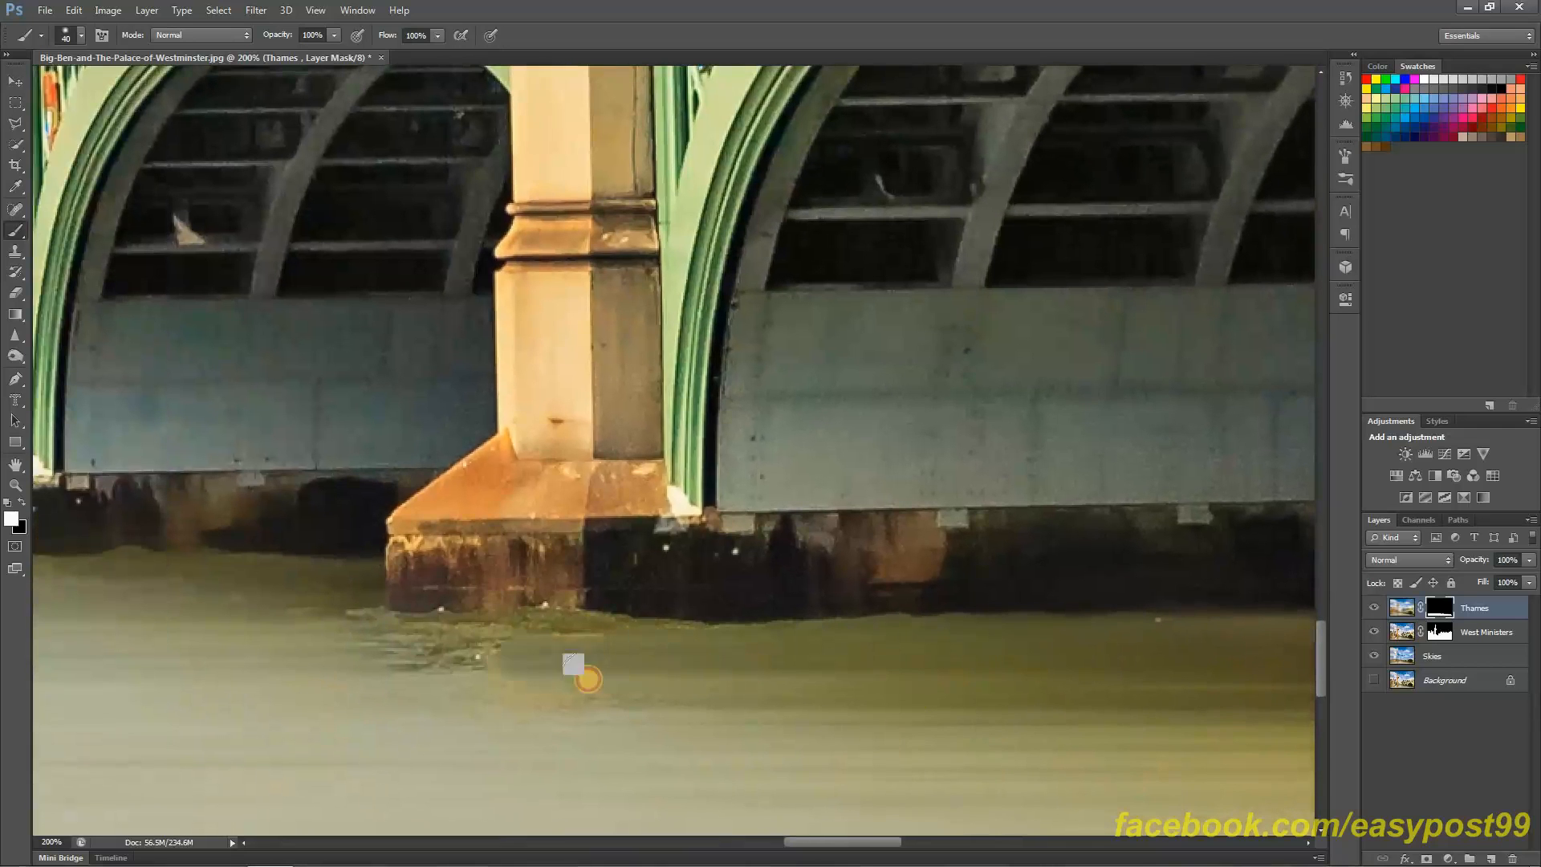
{"action": "left_click_drag", "start_coordinate": [397, 704], "coordinate": [794, 790]}
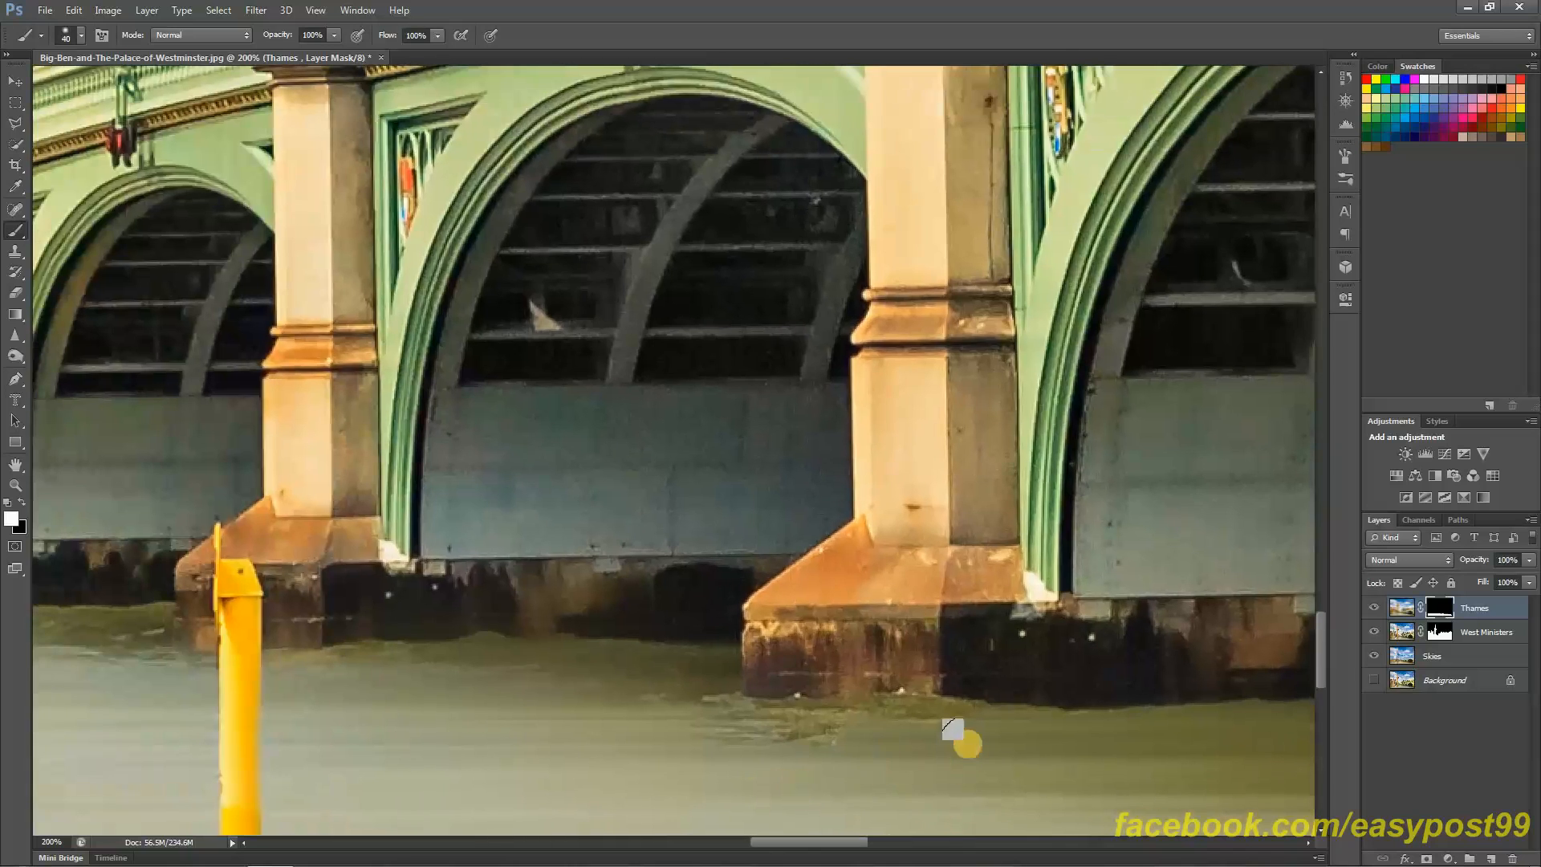
{"action": "left_click_drag", "start_coordinate": [951, 724], "coordinate": [679, 656]}
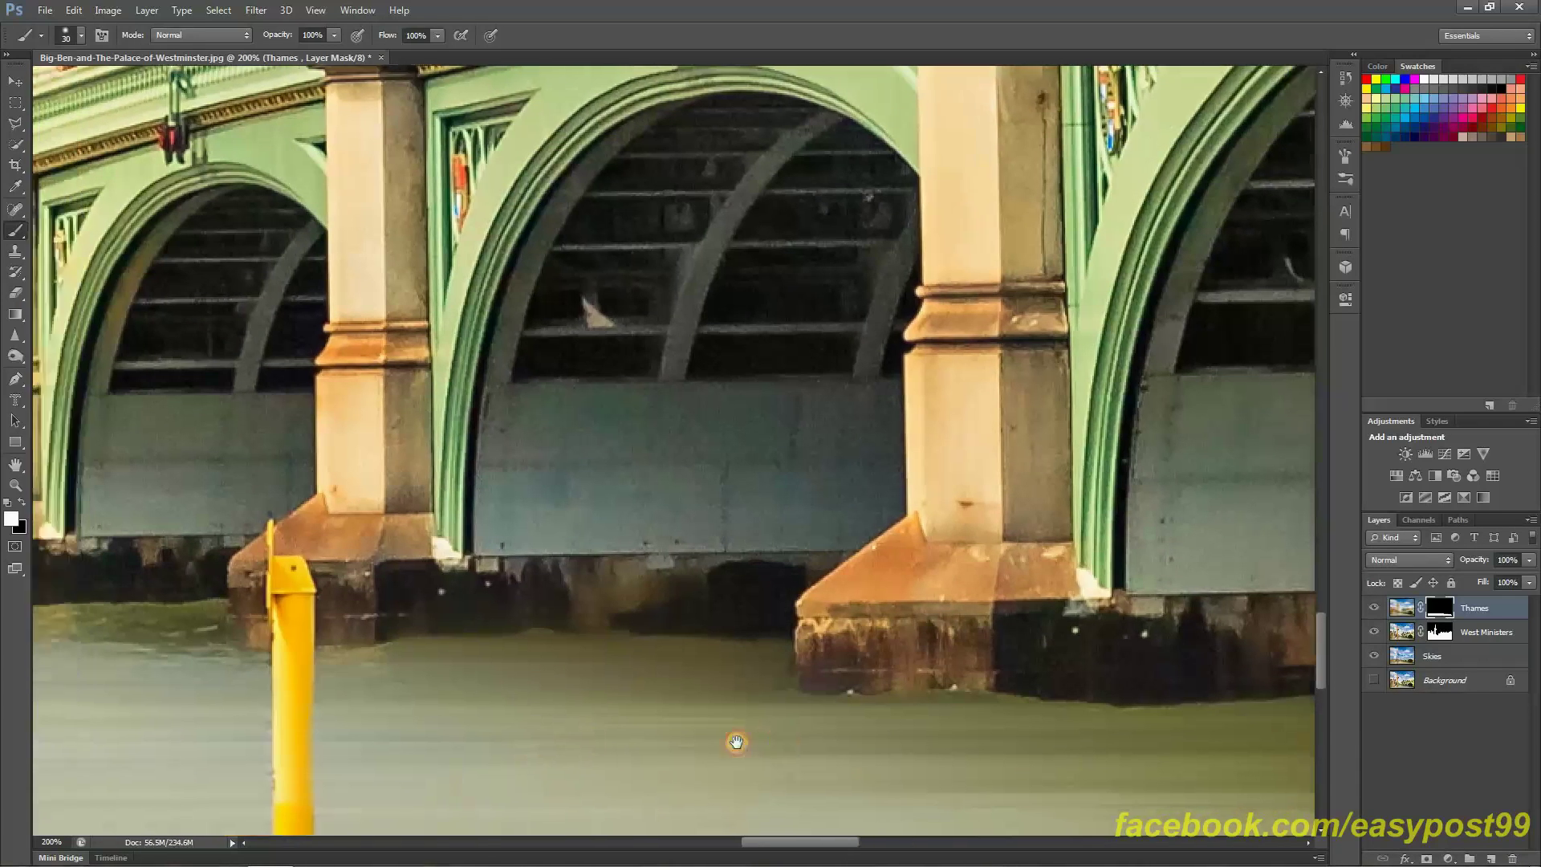
{"action": "left_click_drag", "start_coordinate": [472, 748], "coordinate": [749, 740]}
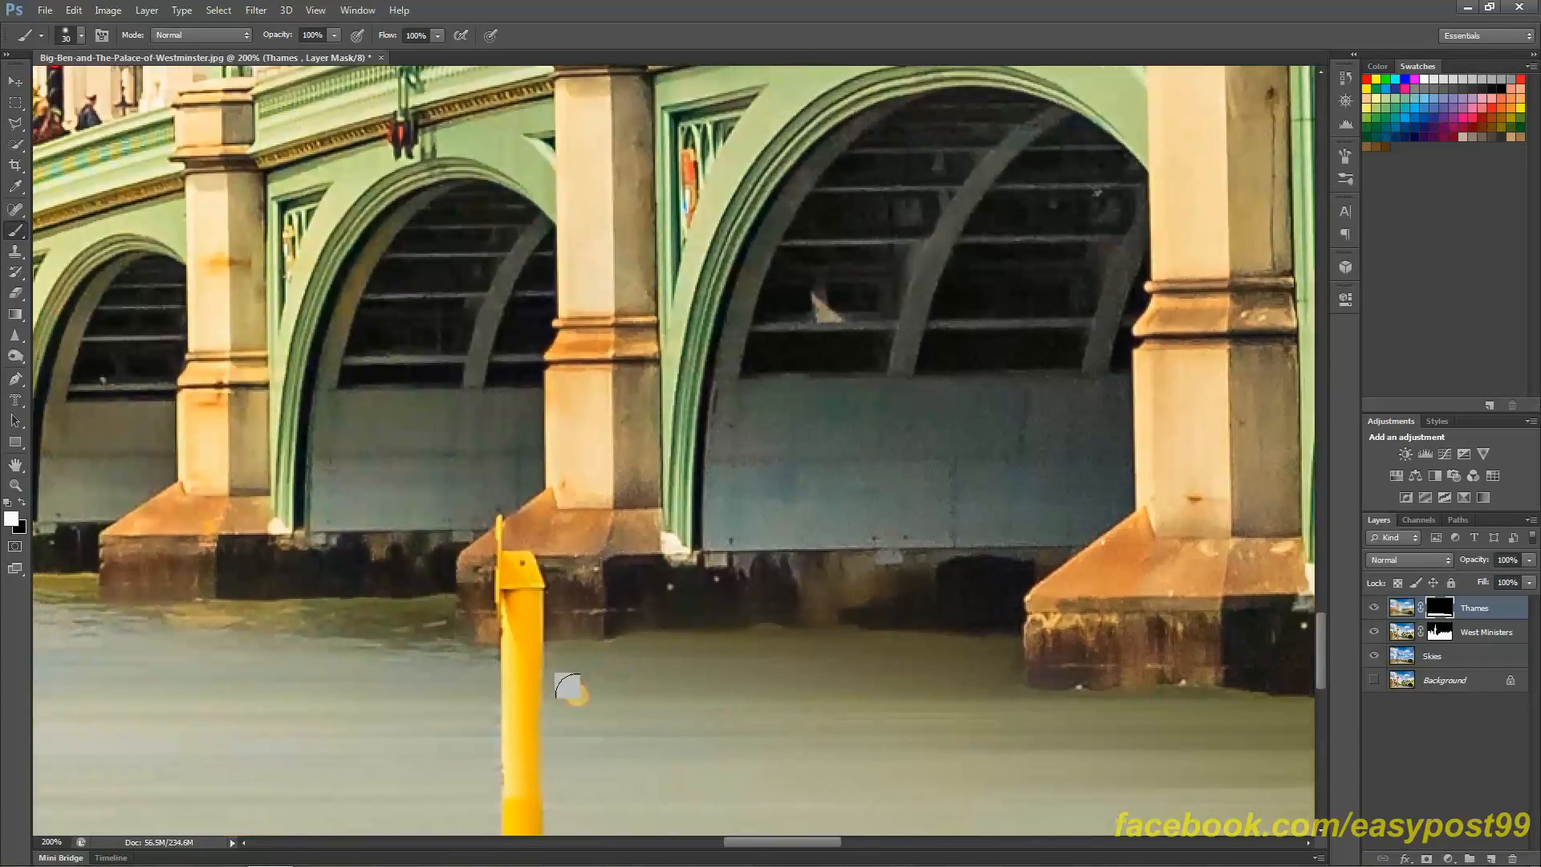
{"action": "left_click_drag", "start_coordinate": [380, 720], "coordinate": [602, 723]}
{"action": "mouse_move", "coordinate": [428, 637]}
{"action": "left_mouse_down"}
{"action": "mouse_move", "coordinate": [643, 629]}
{"action": "mouse_move", "coordinate": [536, 638]}
{"action": "mouse_move", "coordinate": [654, 679]}
{"action": "left_mouse_up"}
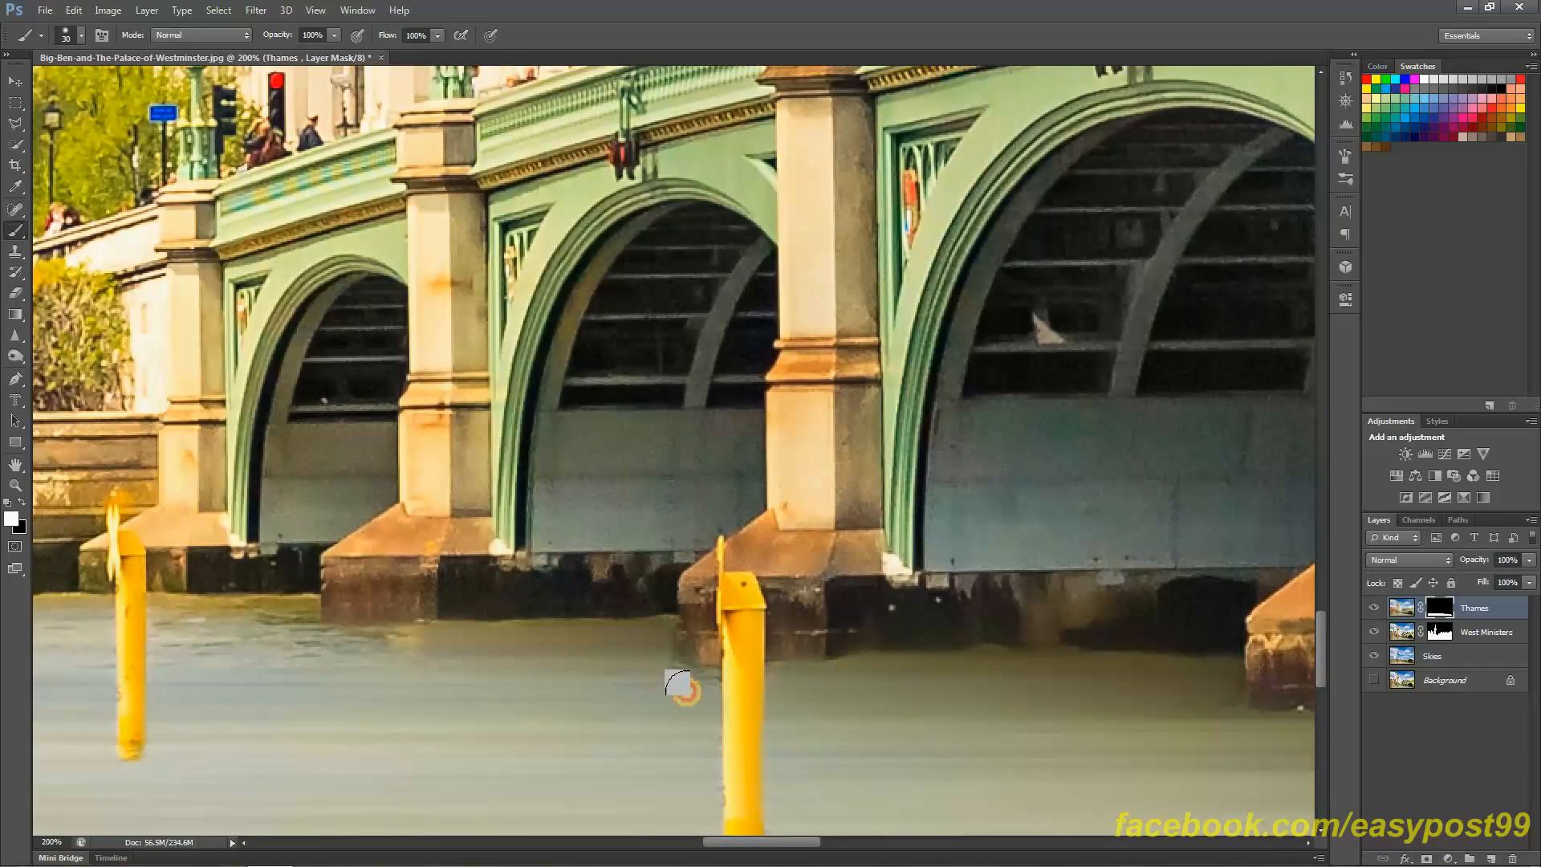
Refine the mask at the bridge's left end and bank waterline, then fit the whole image on screen
{"action": "key", "text": "space"}
{"action": "left_click_drag", "start_coordinate": [538, 759], "coordinate": [807, 800]}
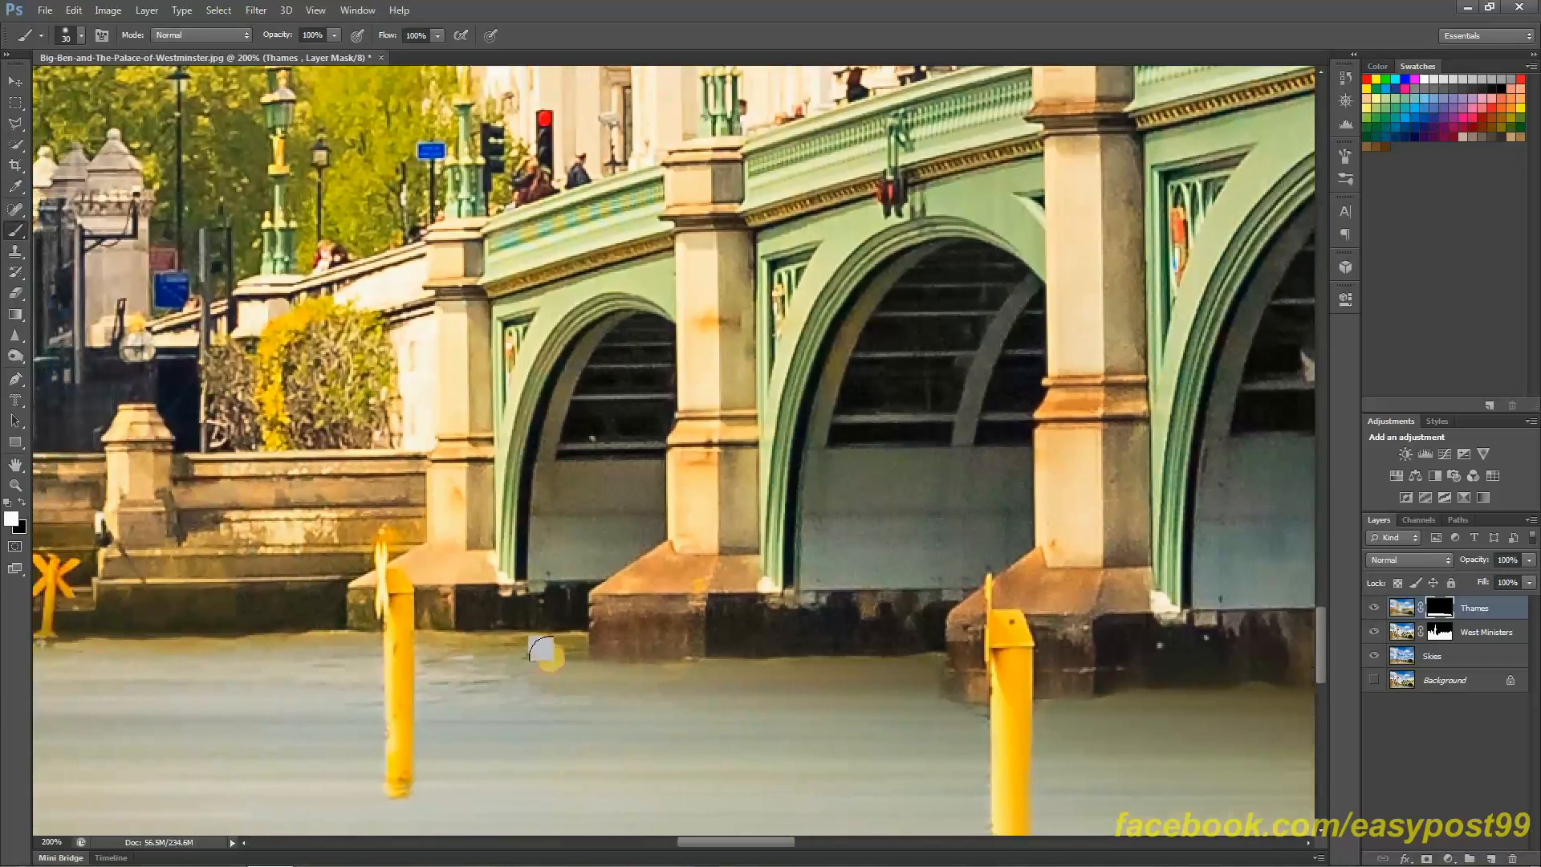
{"action": "left_click_drag", "start_coordinate": [536, 675], "coordinate": [560, 650]}
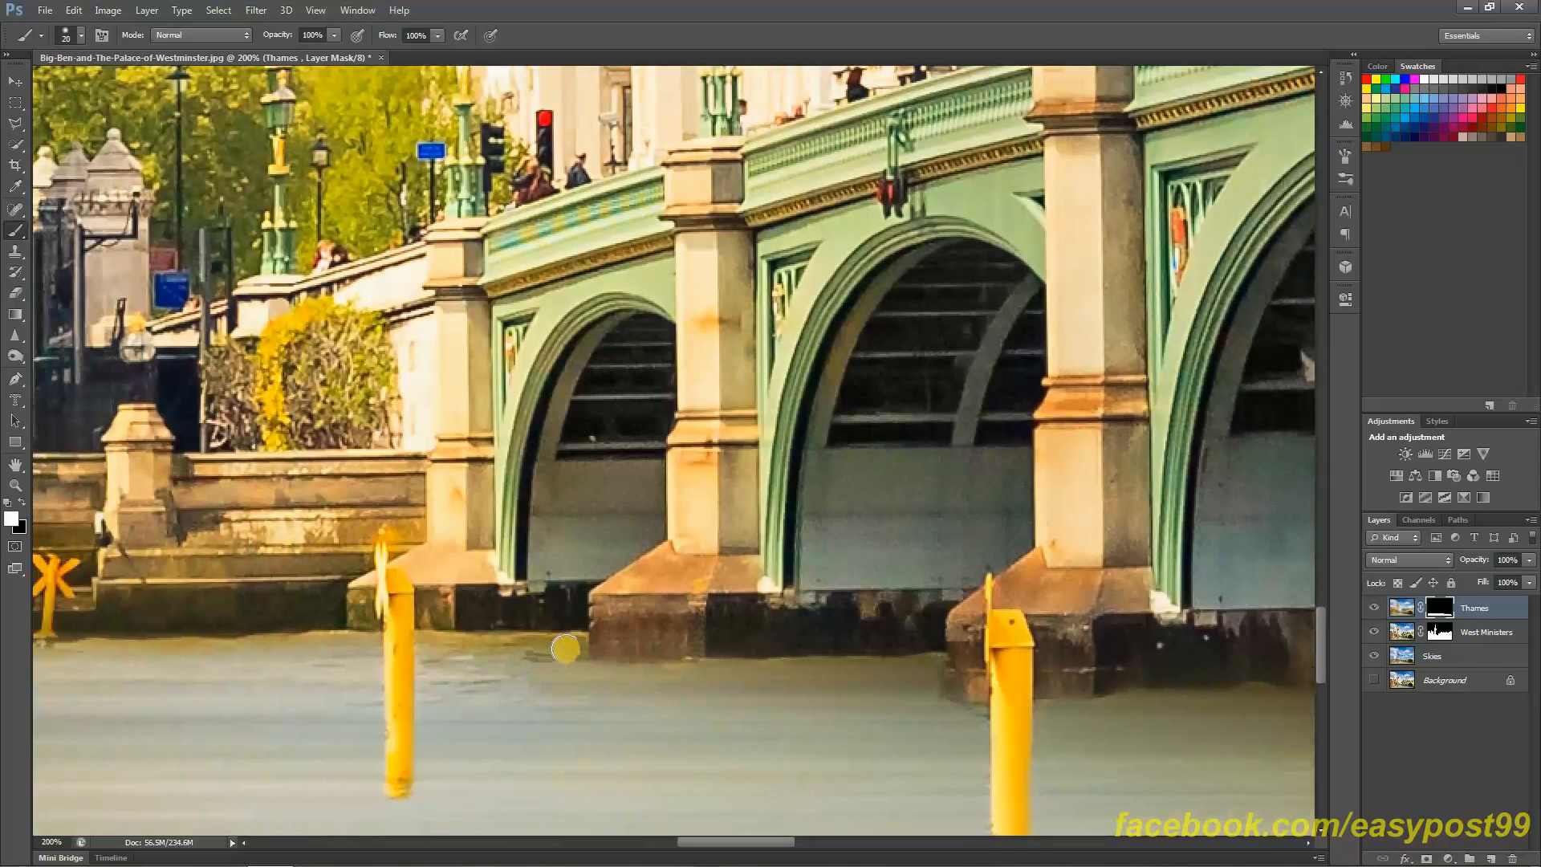
{"action": "mouse_move", "coordinate": [557, 650]}
{"action": "left_mouse_down"}
{"action": "mouse_move", "coordinate": [468, 651]}
{"action": "mouse_move", "coordinate": [445, 676]}
{"action": "mouse_move", "coordinate": [544, 716]}
{"action": "left_mouse_up"}
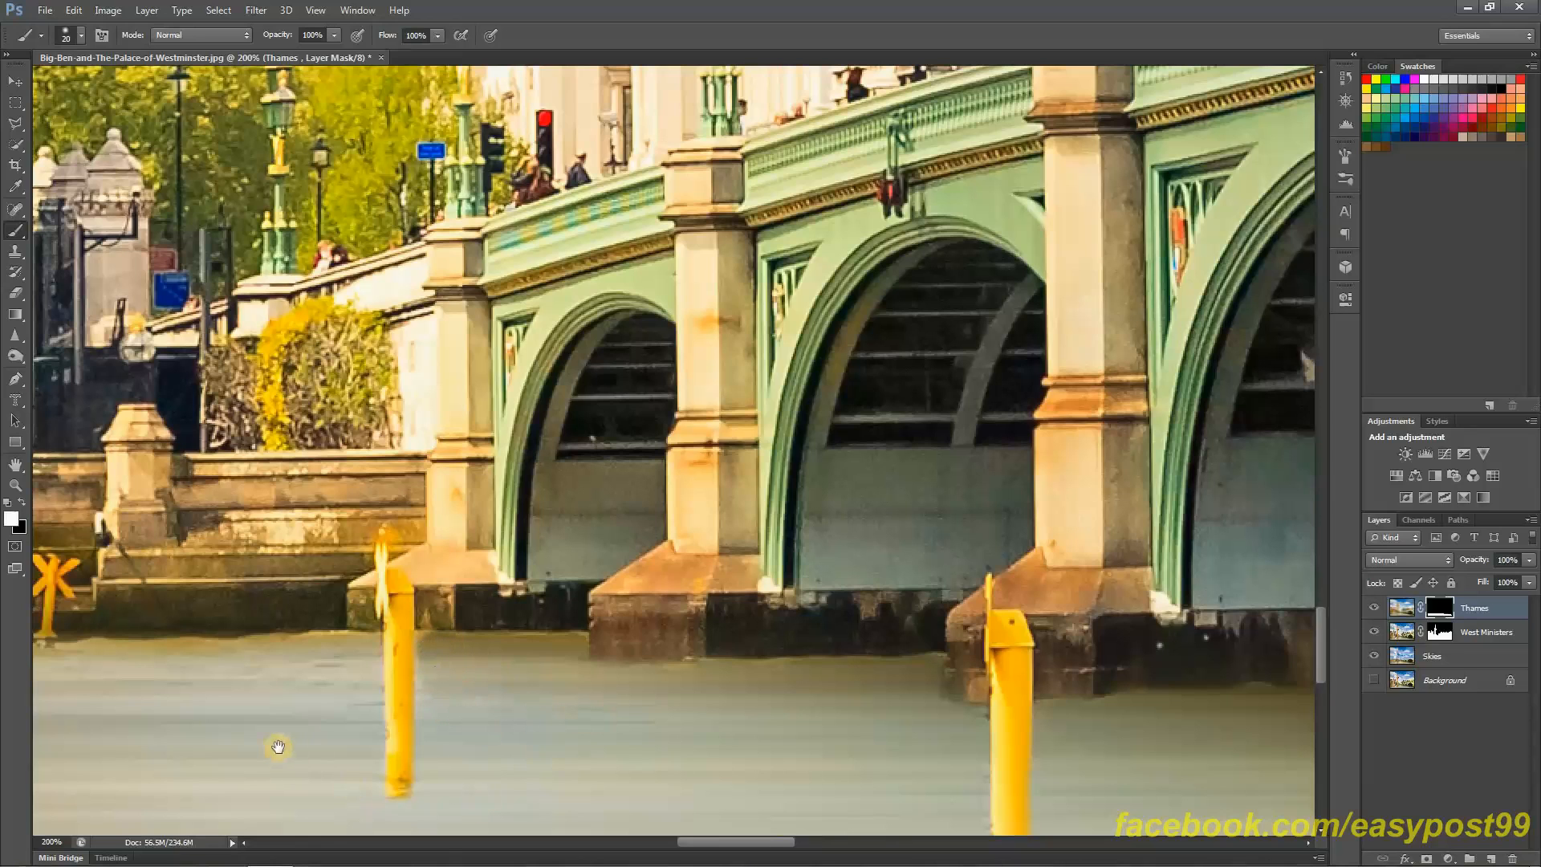
{"action": "left_click_drag", "start_coordinate": [479, 799], "coordinate": [781, 690]}
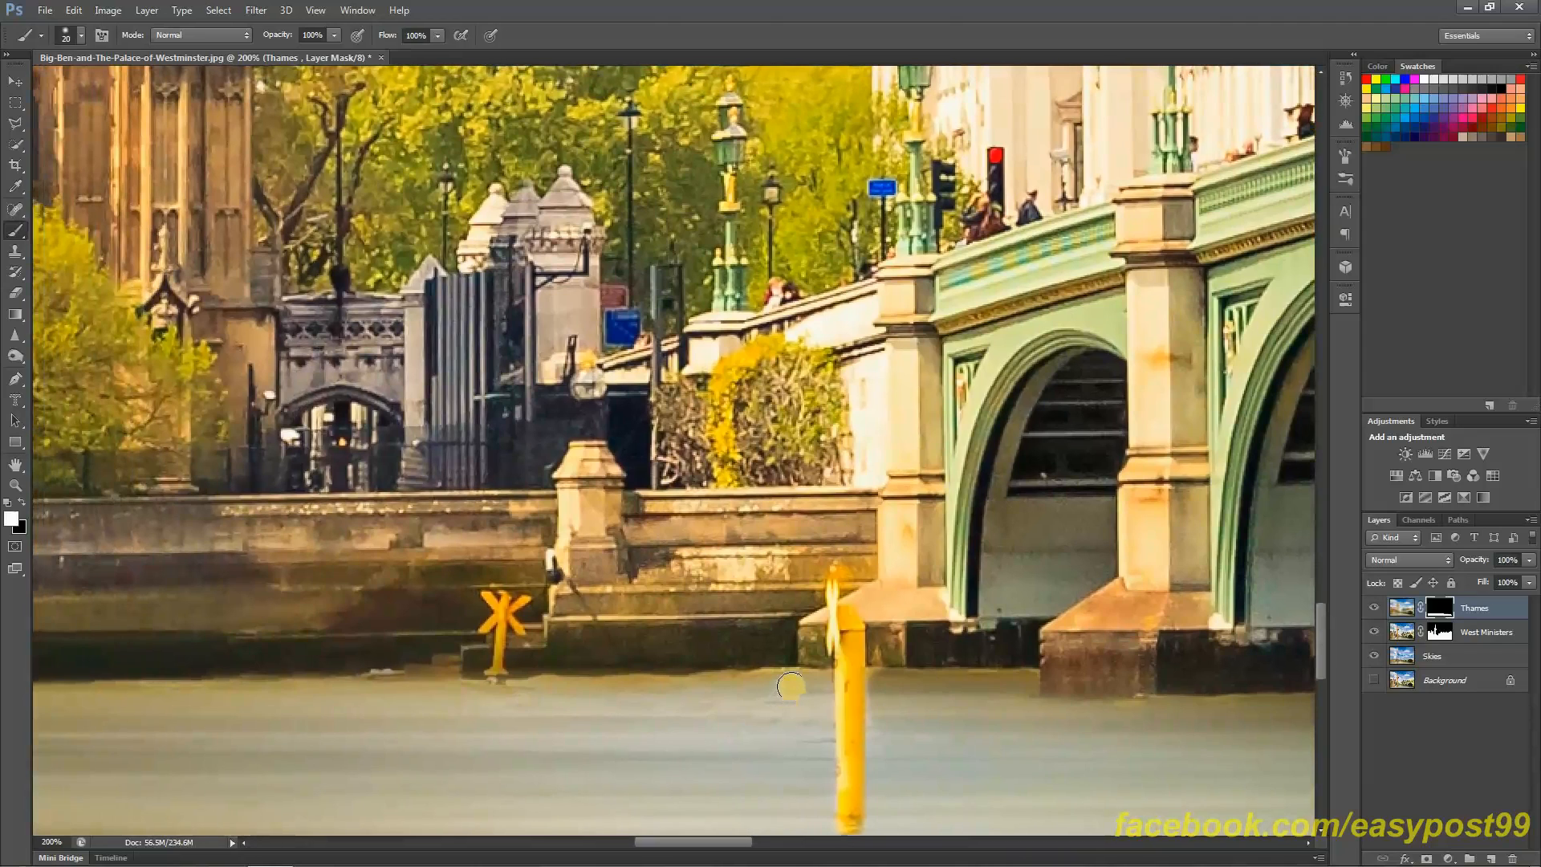
{"action": "left_click_drag", "start_coordinate": [735, 685], "coordinate": [301, 699]}
{"action": "key", "text": "ctrl+0"}
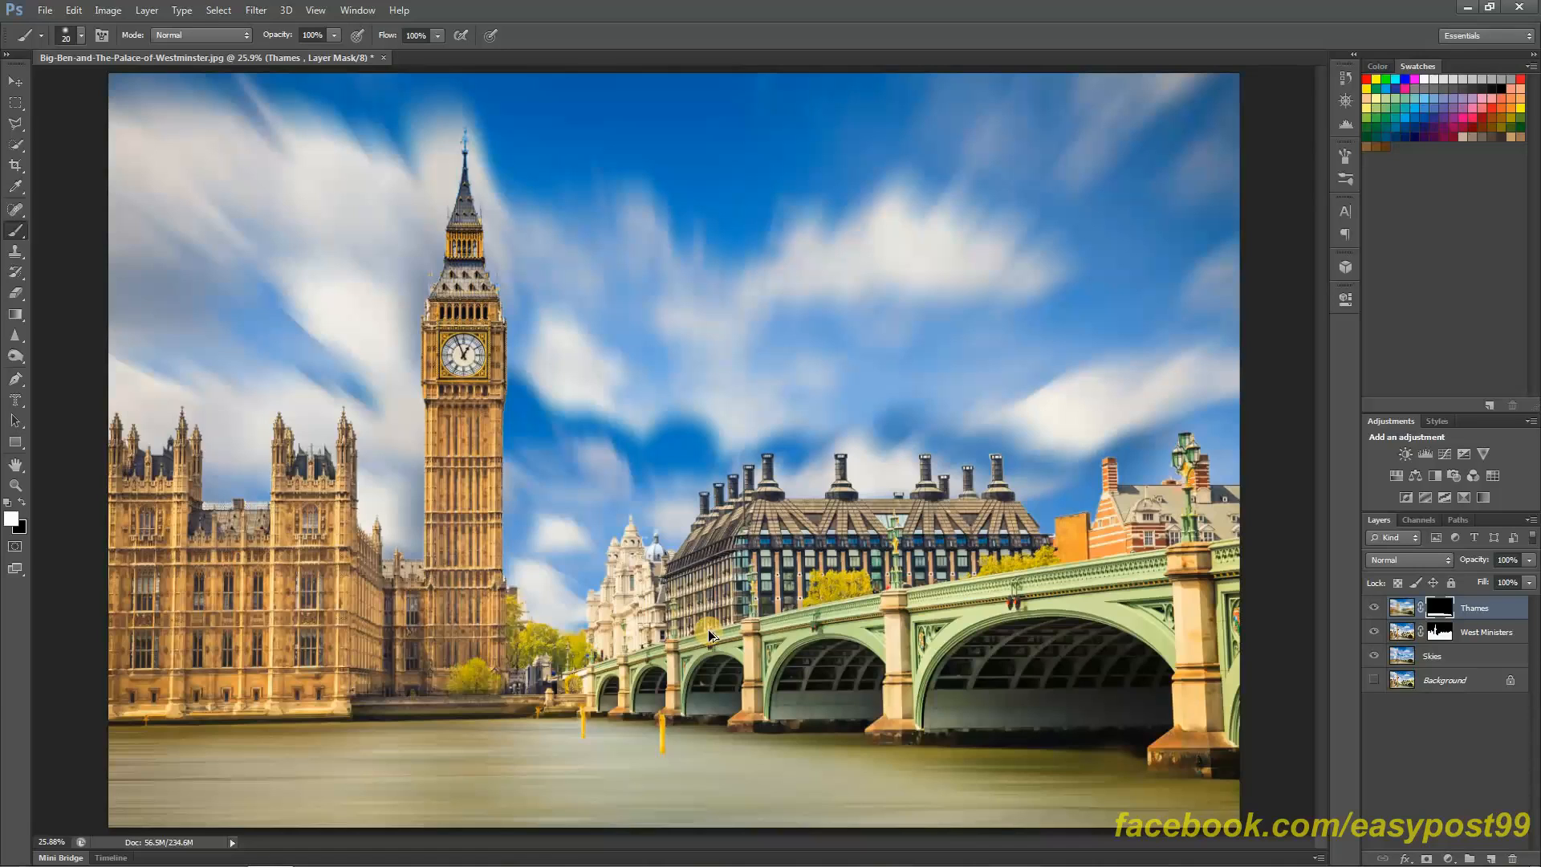
Stamp all visible layers into a new merged Layer 1 with Ctrl+Alt+Shift+E
{"action": "key", "text": "ctrl+alt+shift+e"}
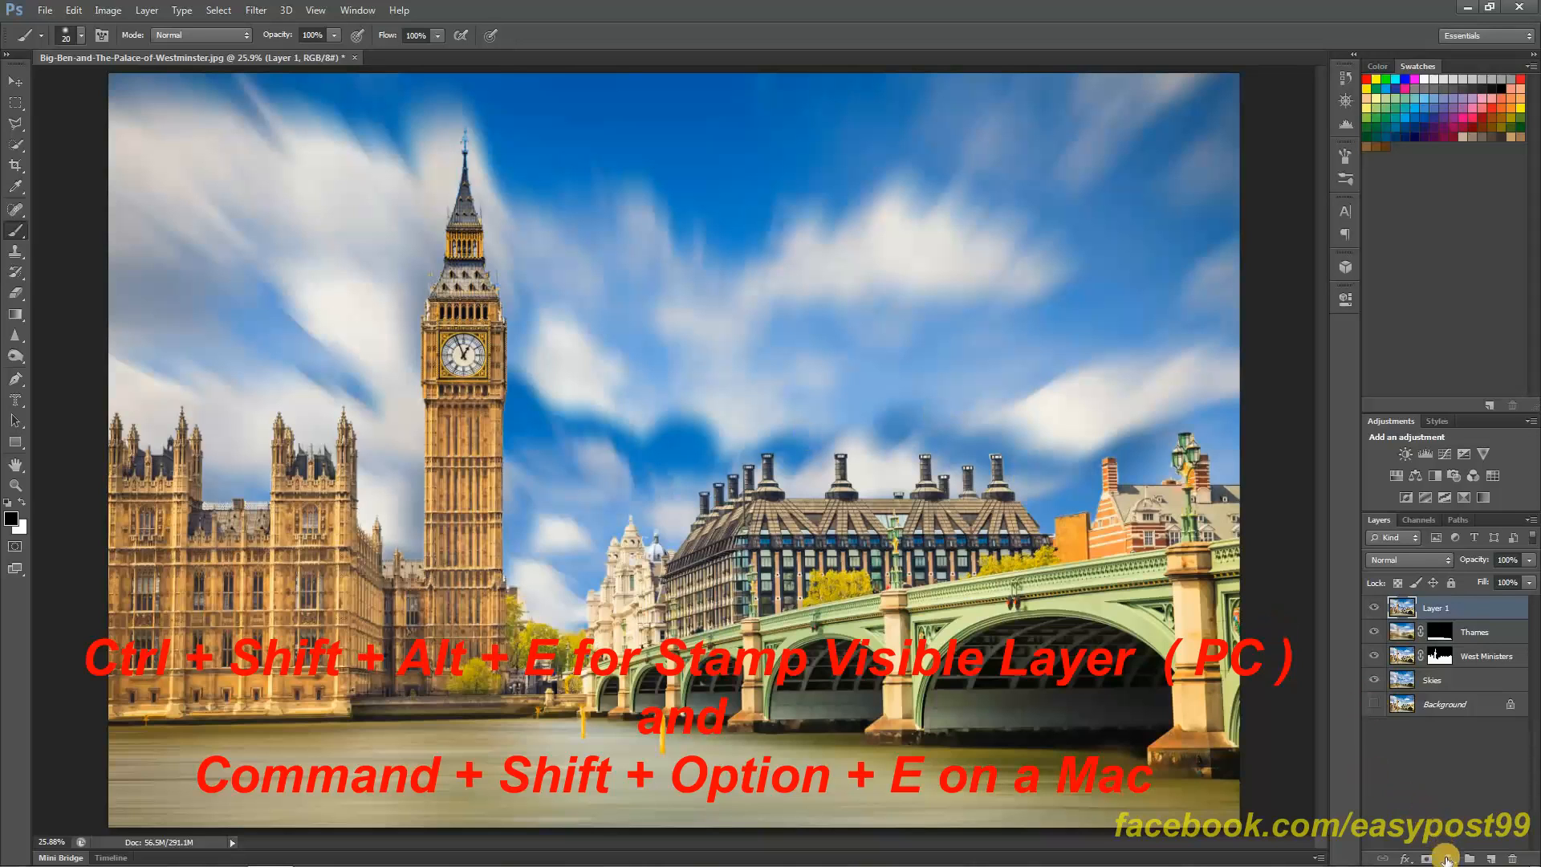
Add a Black & White adjustment layer with the Darker preset and collapse its properties
{"action": "left_click", "coordinate": [1447, 858]}
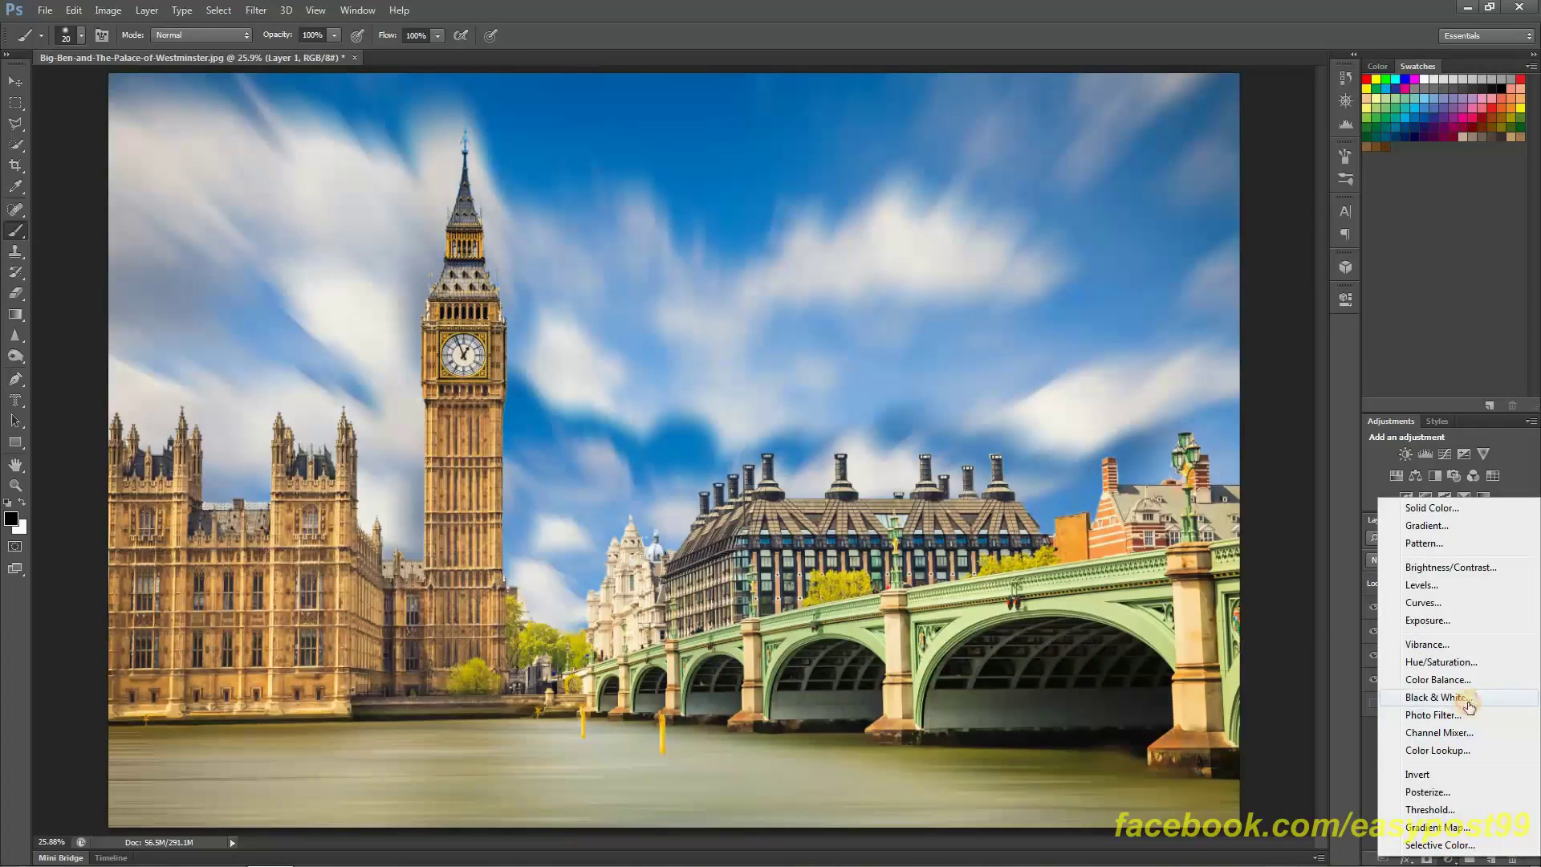
{"action": "left_click", "coordinate": [1439, 698]}
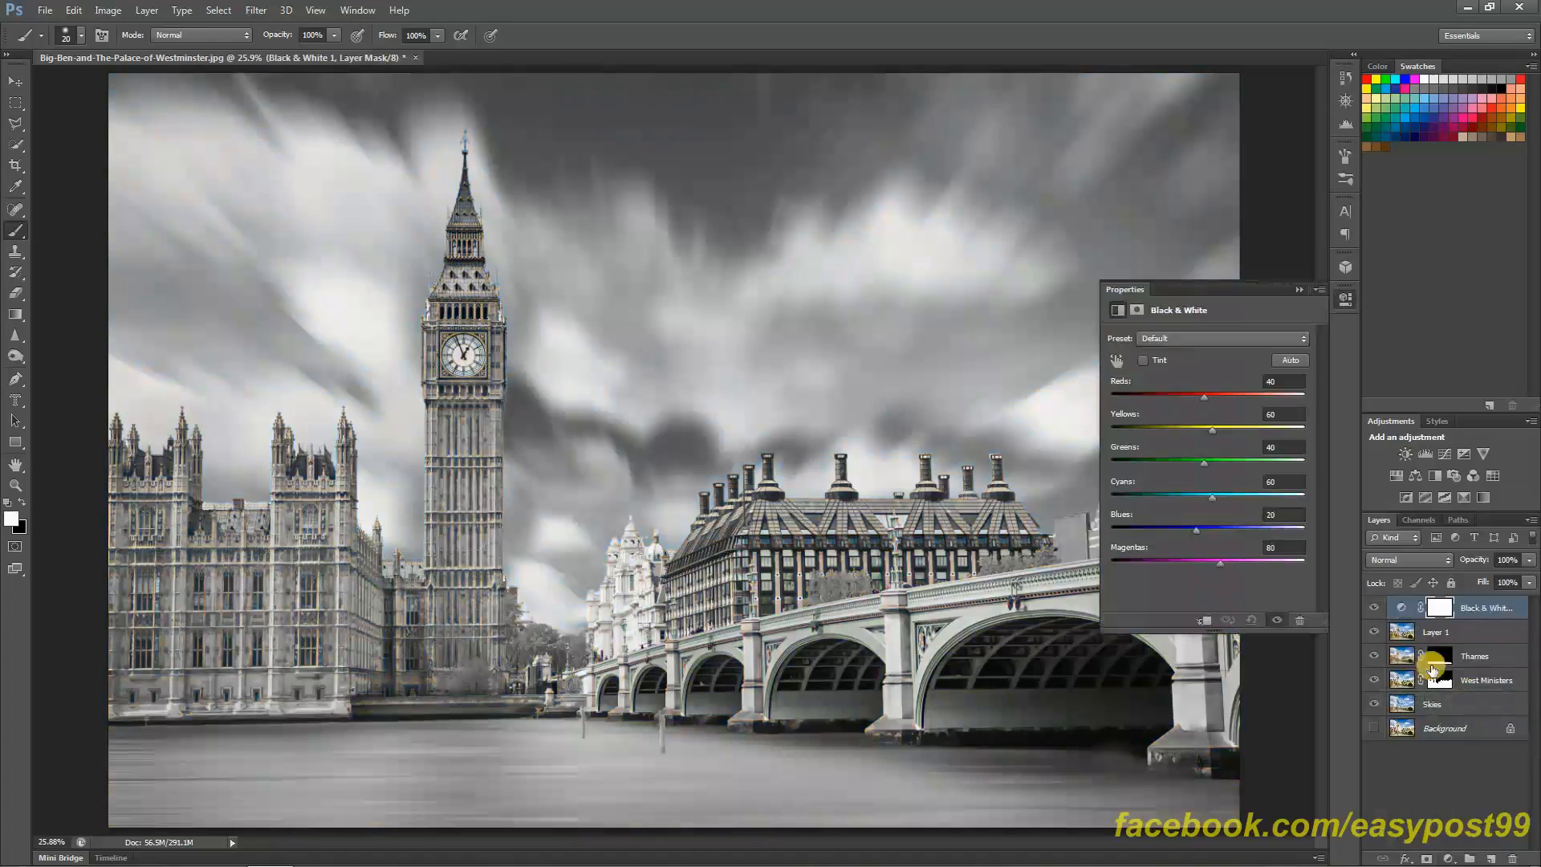
{"action": "left_click", "coordinate": [1302, 342]}
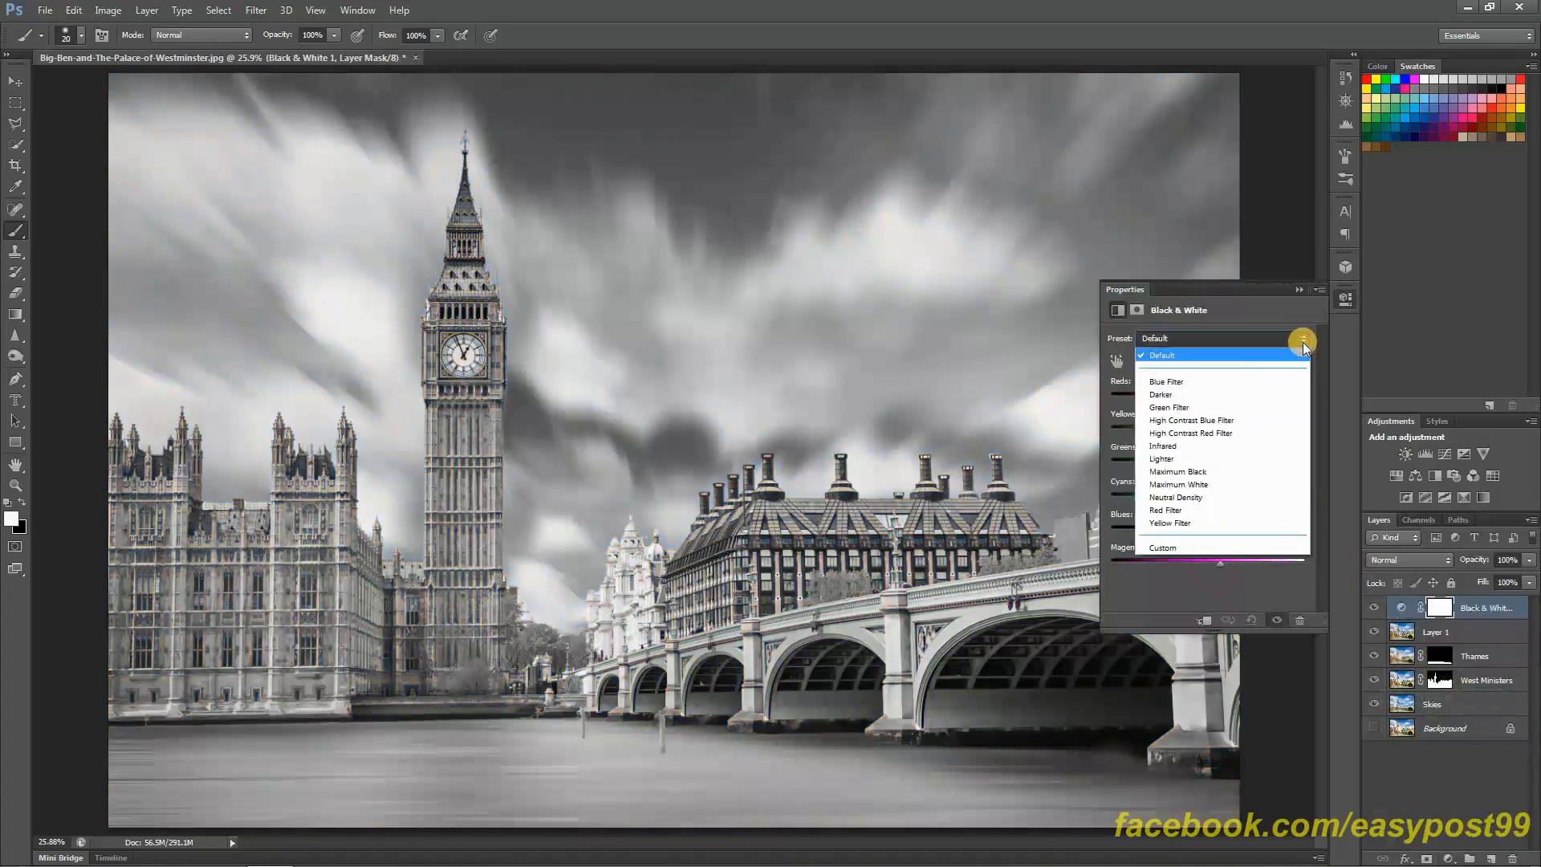
{"action": "left_click", "coordinate": [1281, 392]}
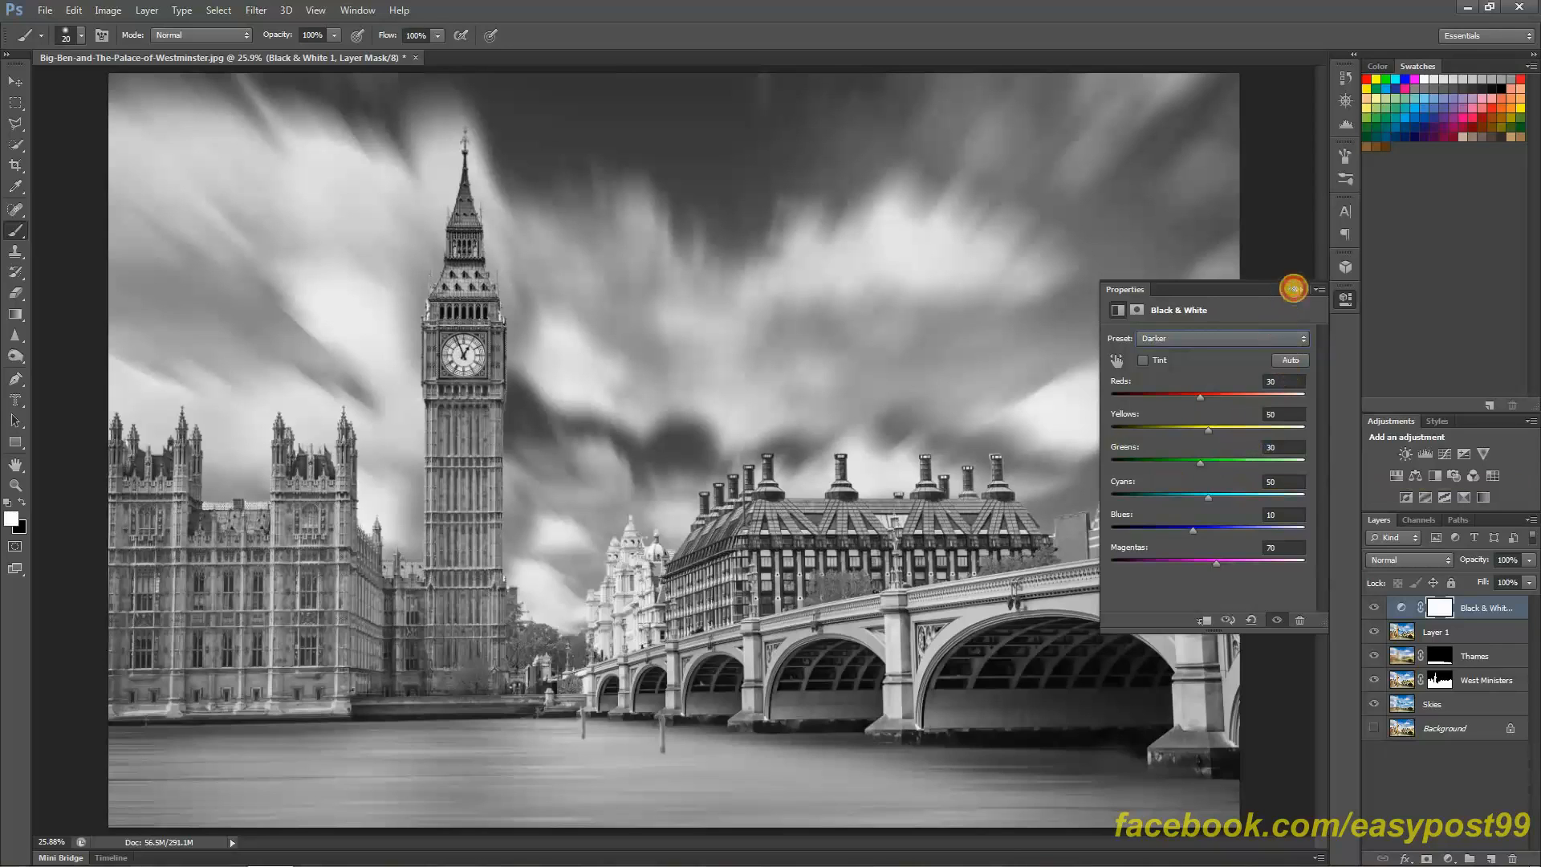
{"action": "left_click", "coordinate": [1294, 291]}
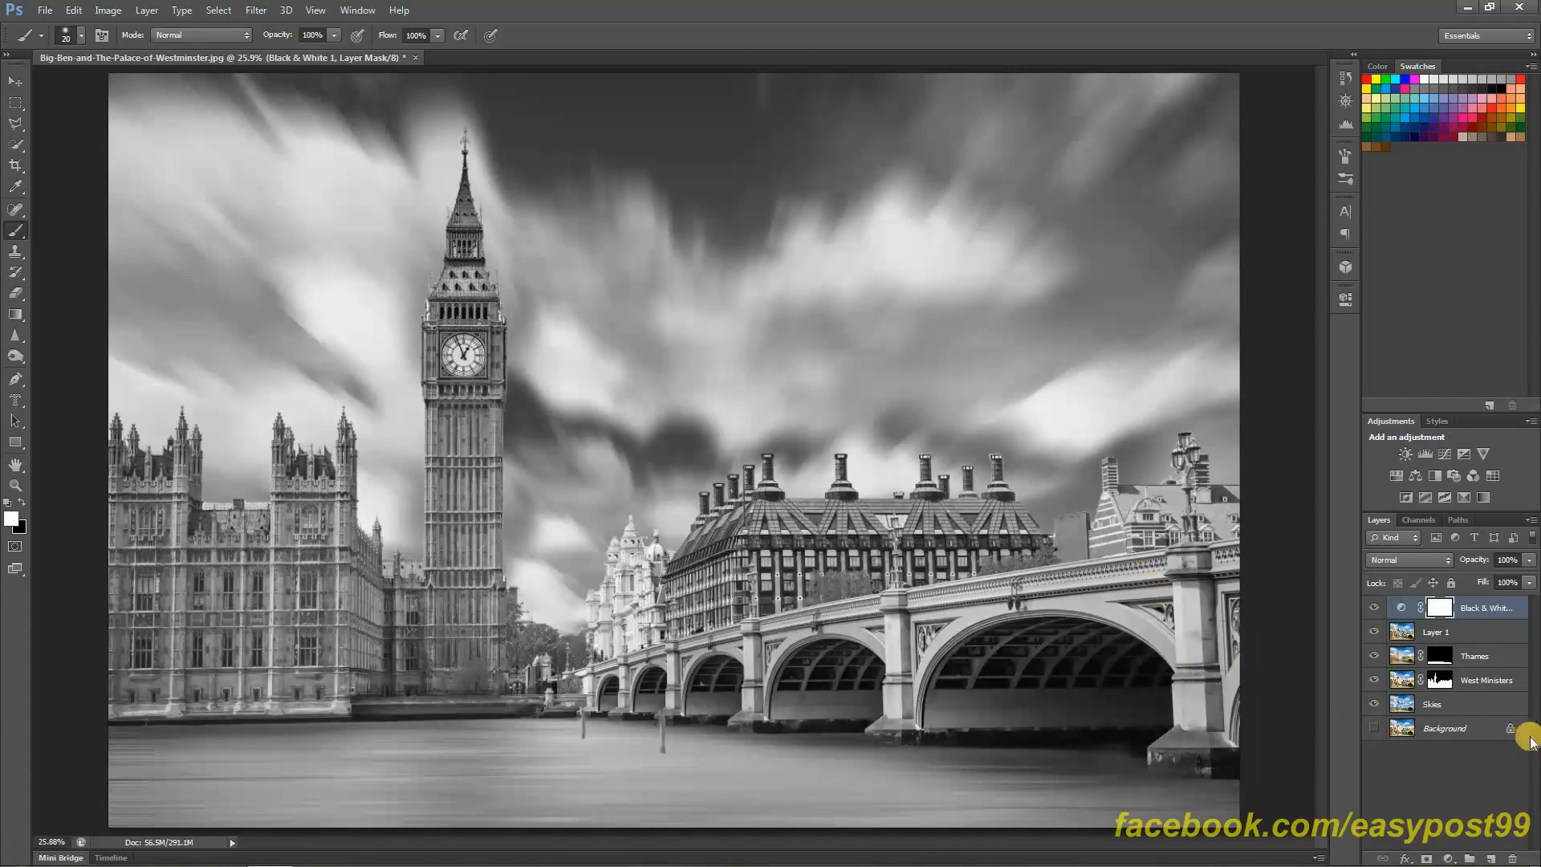
Select layers from Black & White down to Skies and group them into Group 1
{"action": "left_click", "coordinate": [1511, 710], "text": "shift"}
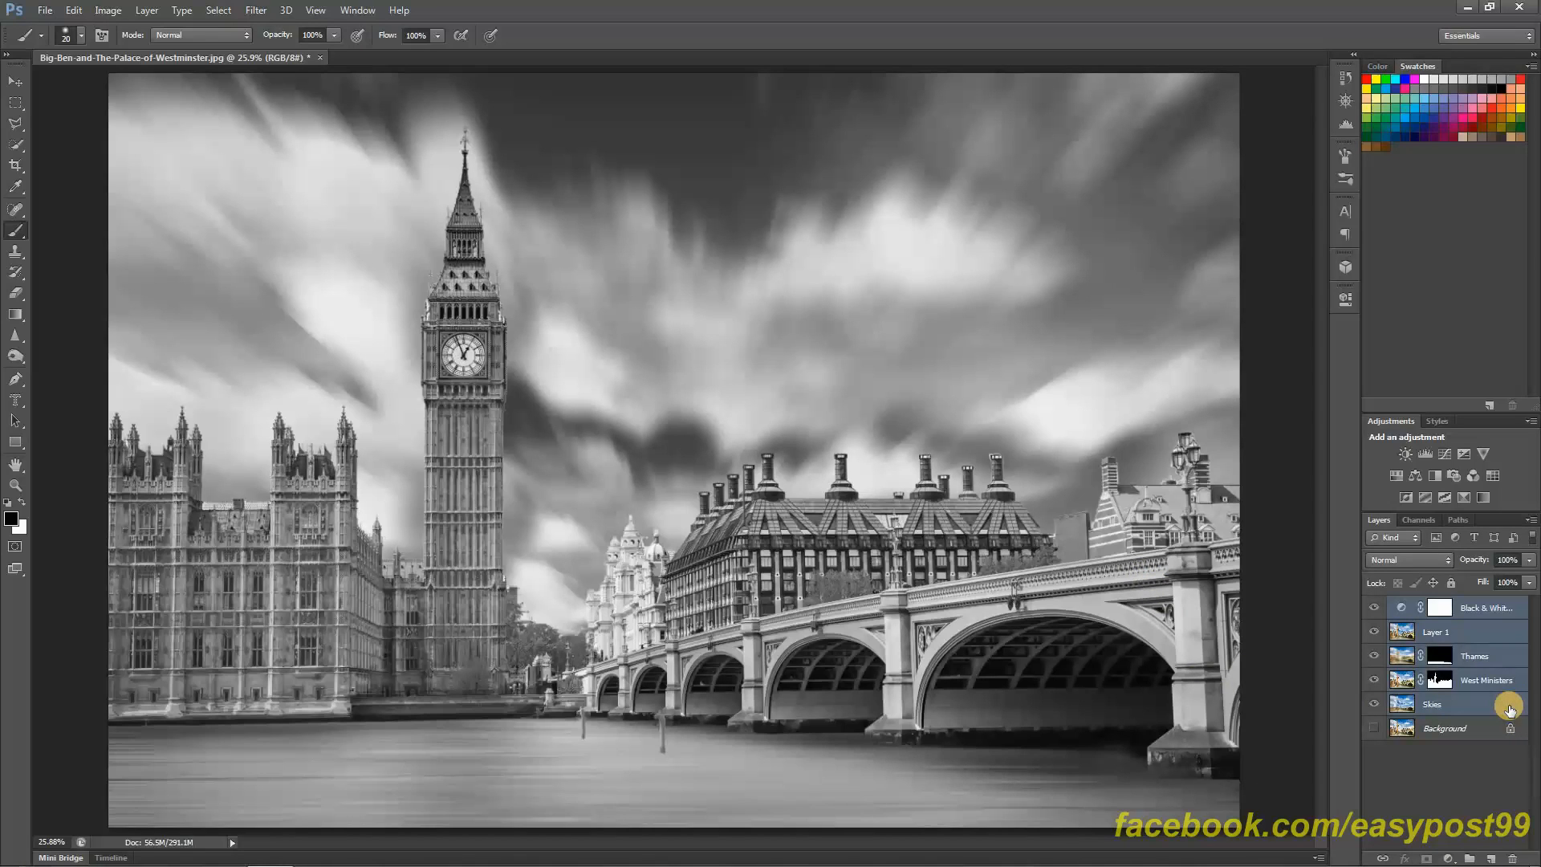
{"action": "key", "text": "ctrl+g"}
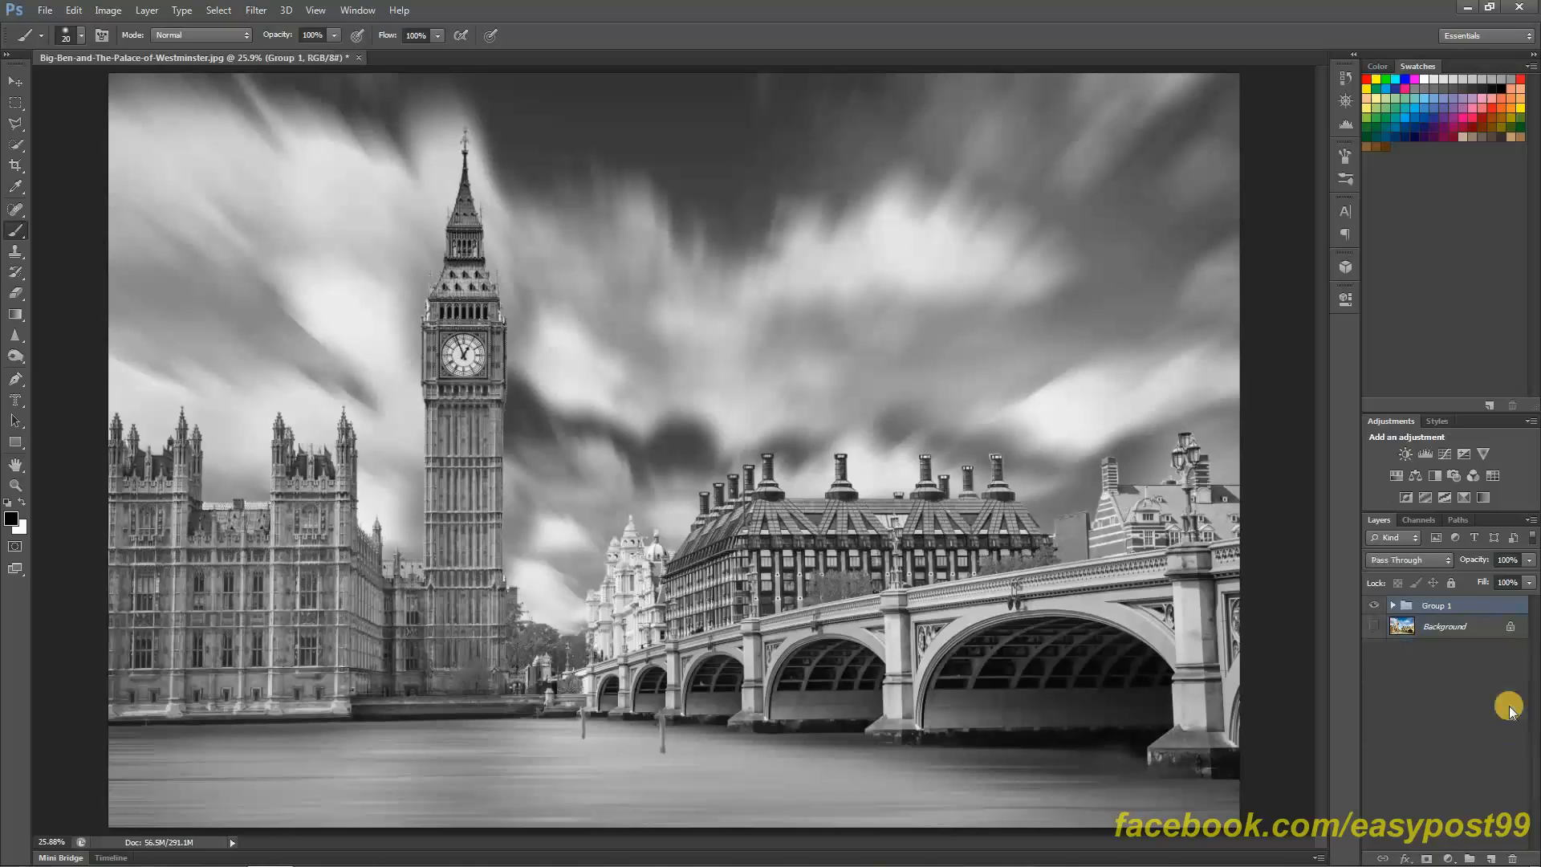